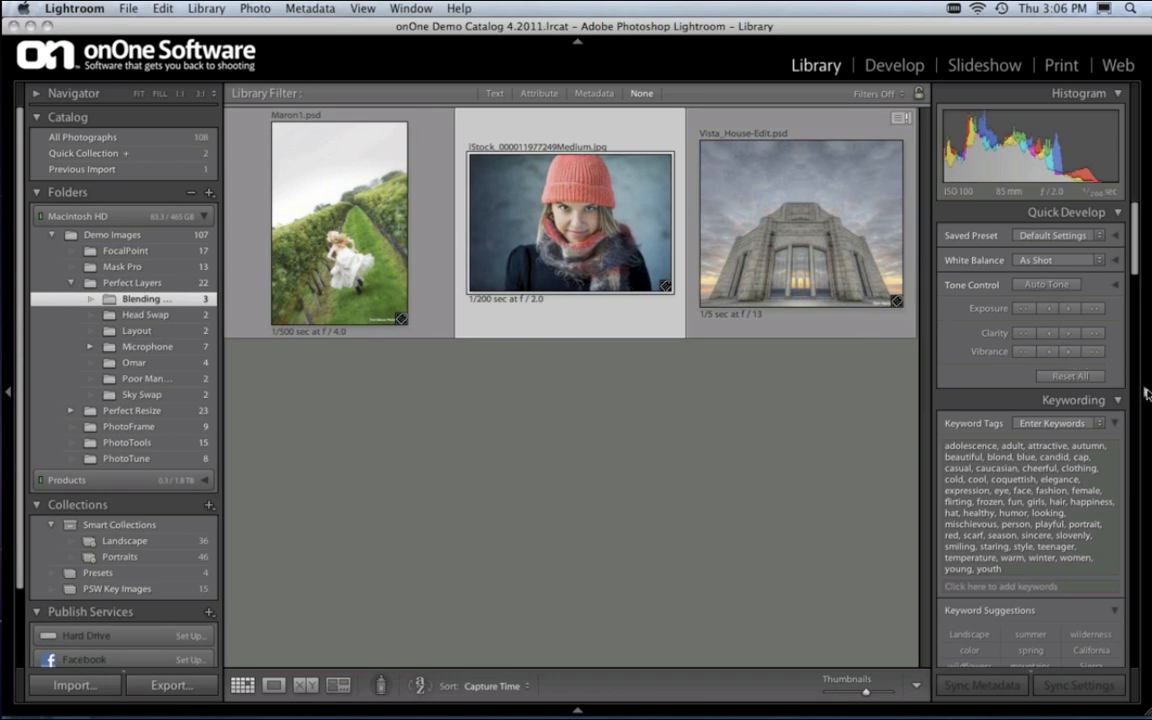
# Open Vista_House-Edit.psd from the Lightroom library in the Perfect Layers plug-in and select the original layer.
pyautogui.click(1147, 392)
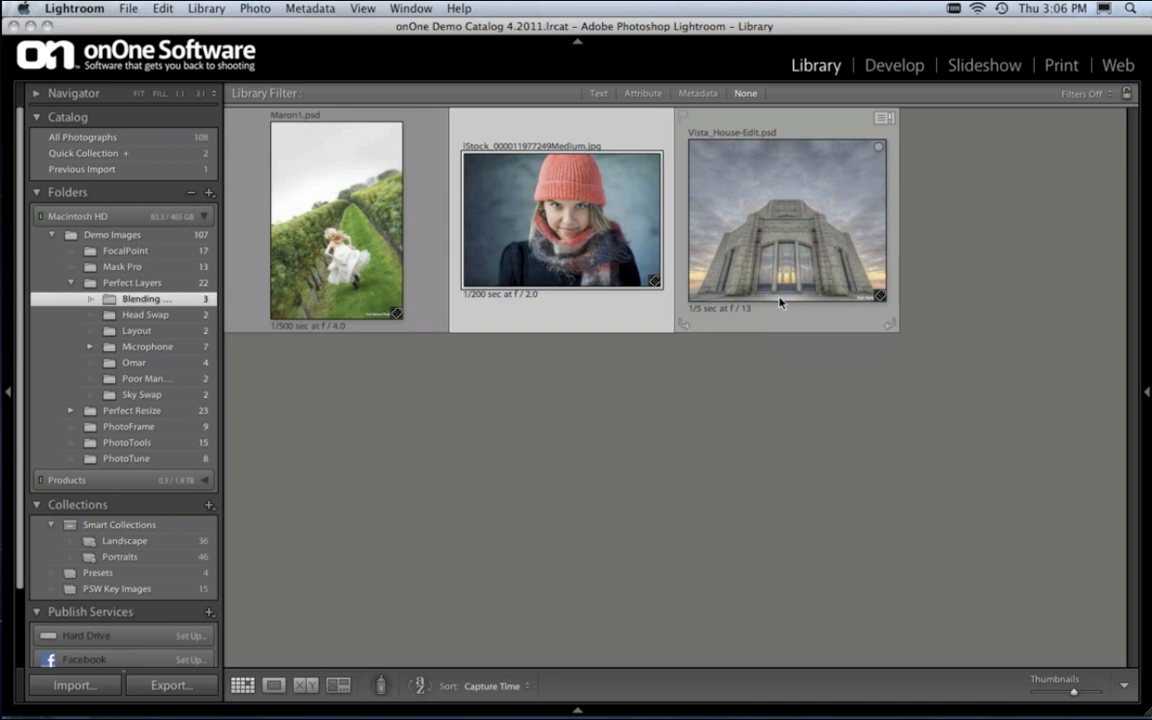
pyautogui.click(783, 263)
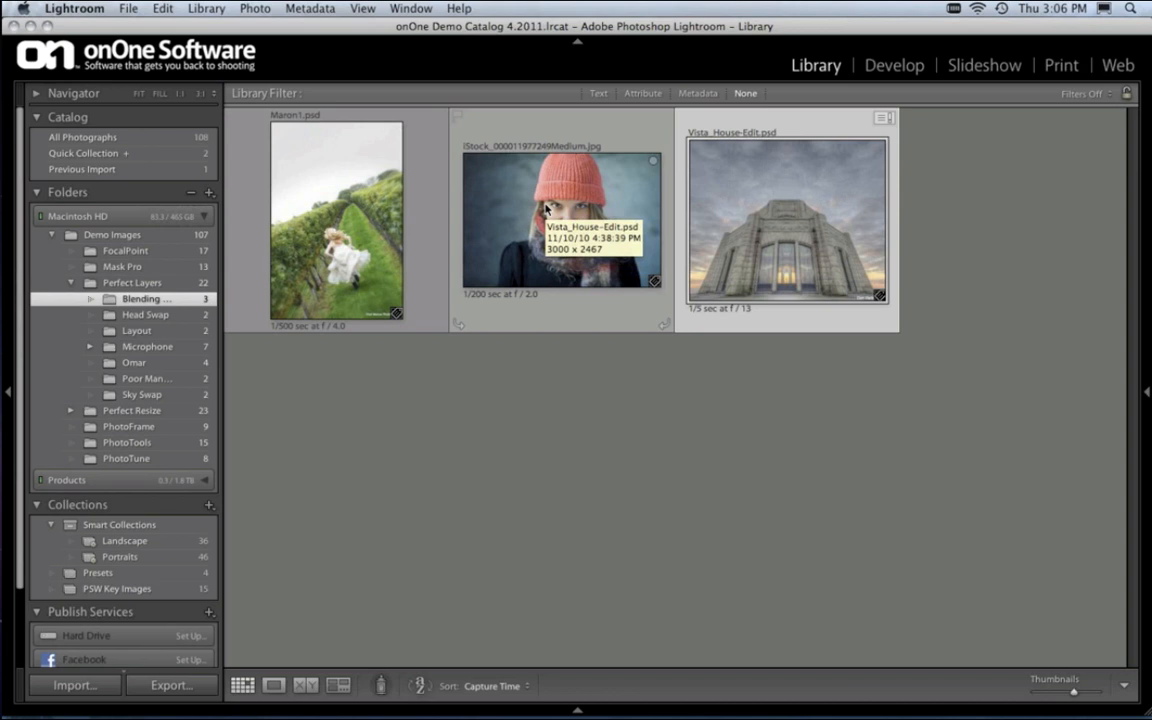
pyautogui.click(129, 8)
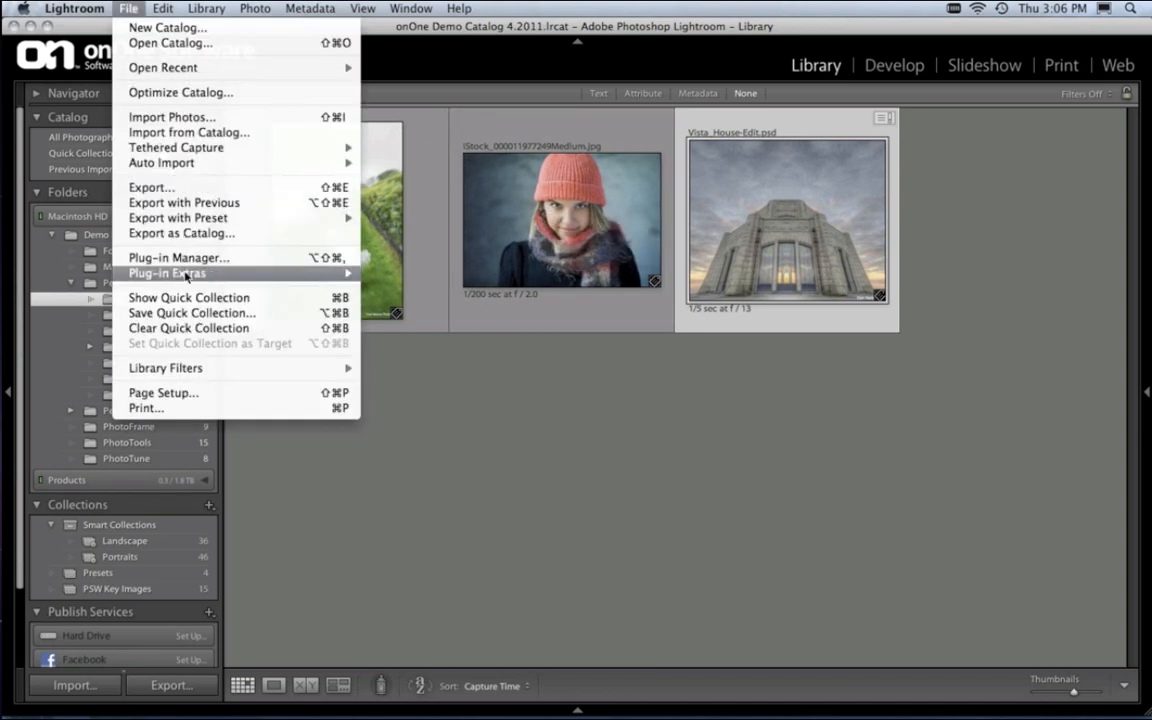
pyautogui.moveTo(190, 275)
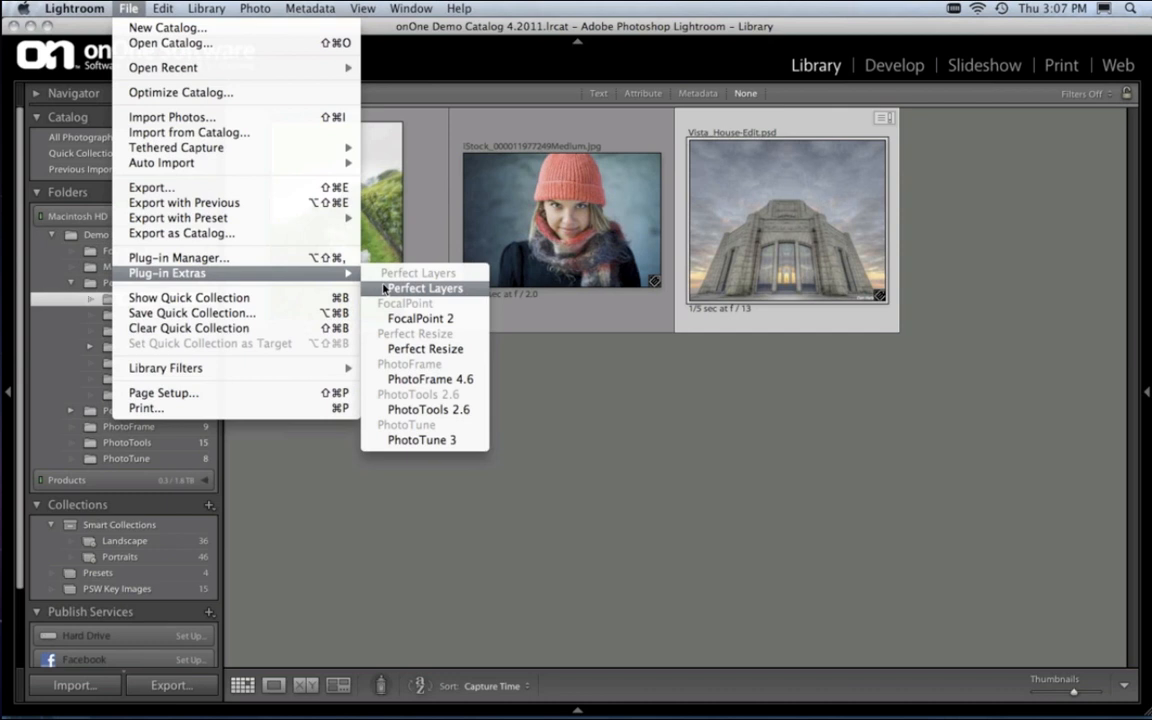
pyautogui.click(620, 378)
pyautogui.moveTo(842, 712)
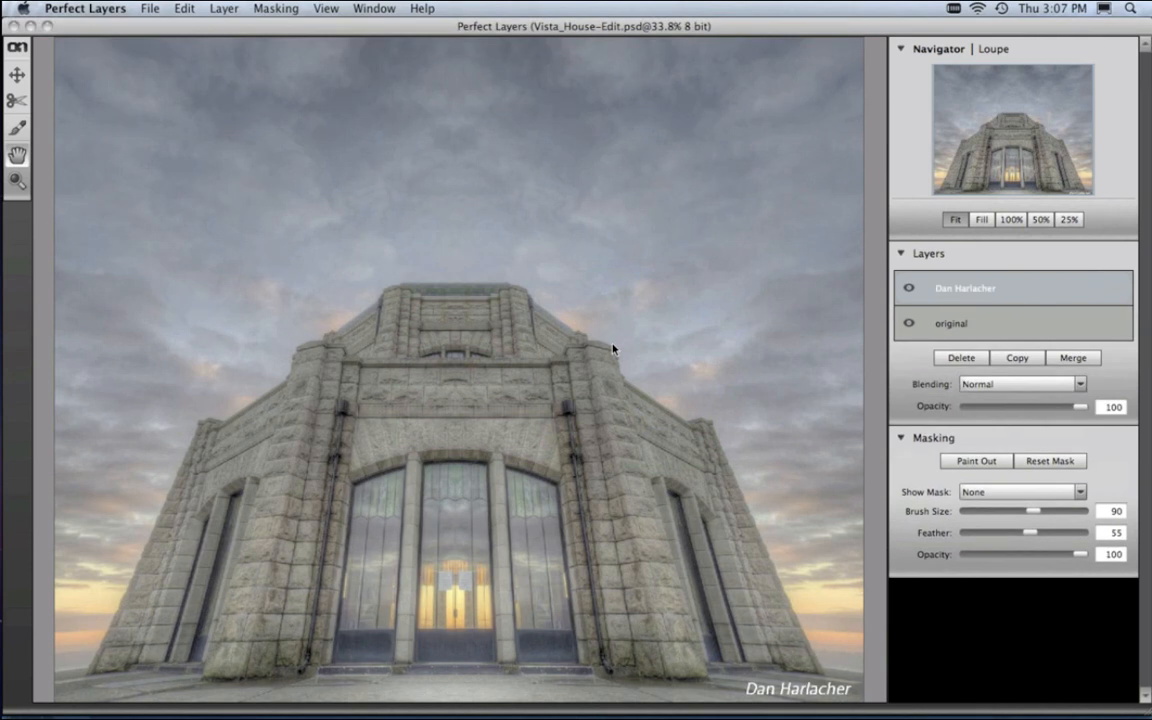
pyautogui.click(984, 329)
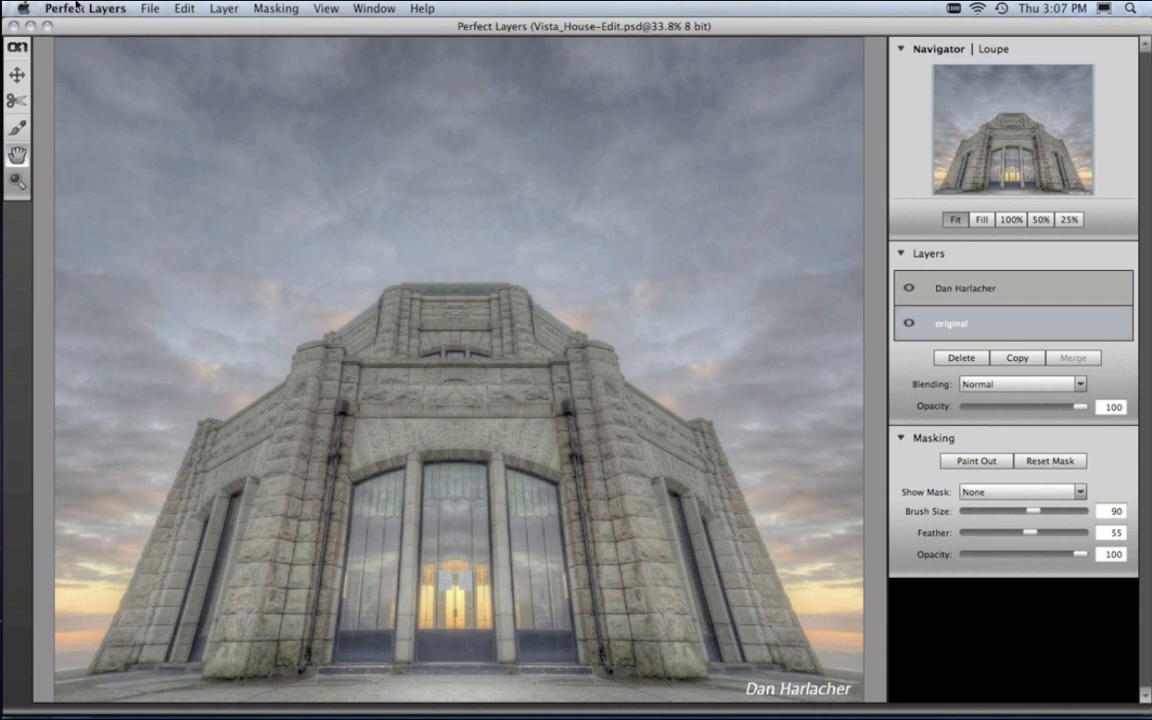
# Raise the input volume of the Logitech USB Headset in the system sound preferences, then quit System Preferences.
pyautogui.click(23, 8)
pyautogui.click(46, 86)
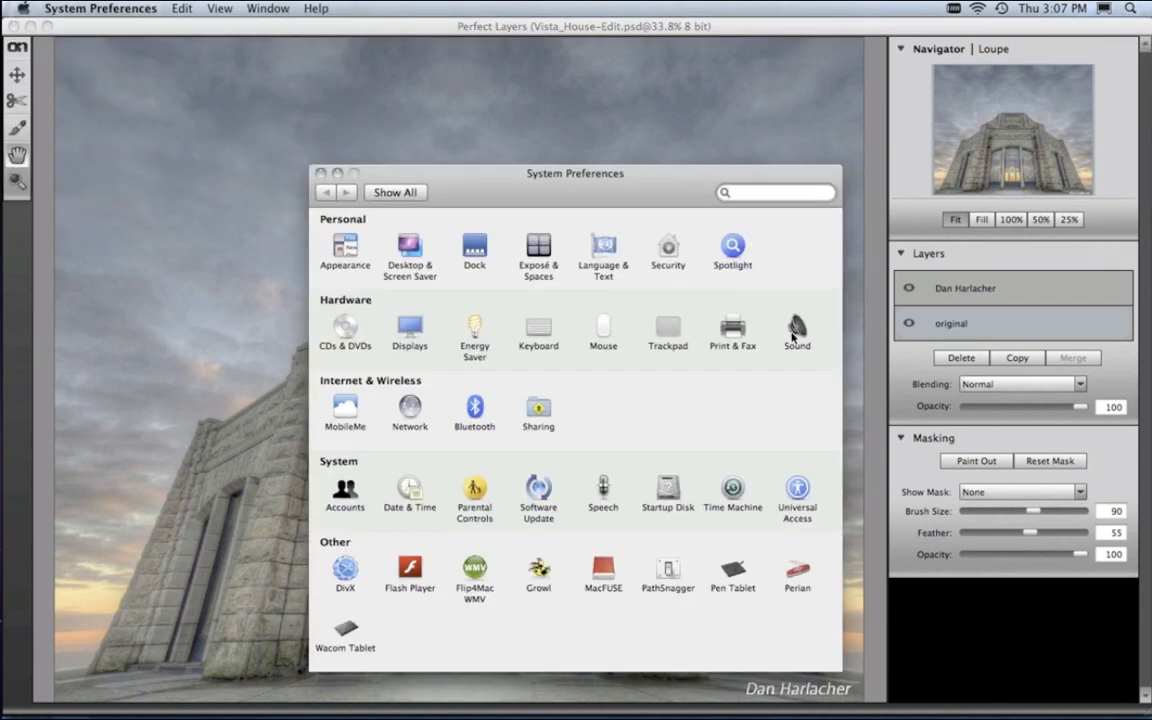
pyautogui.click(795, 333)
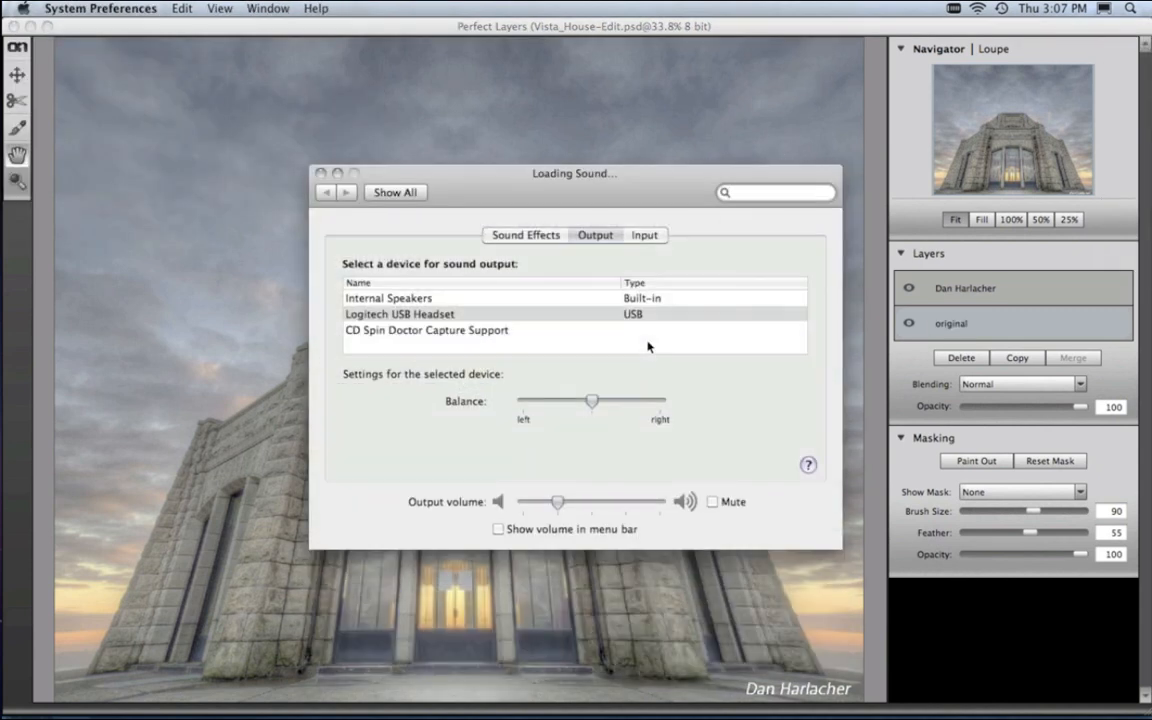
pyautogui.click(645, 235)
pyautogui.moveTo(566, 400); pyautogui.dragTo(637, 403)
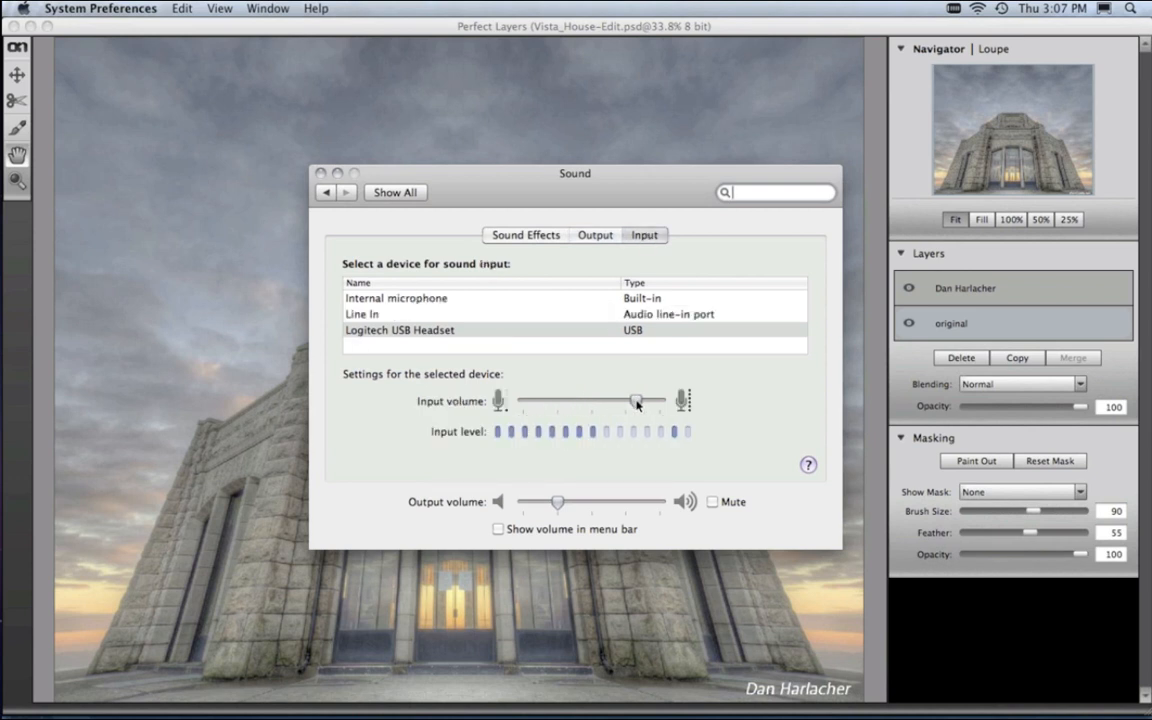
pyautogui.press('super+q')
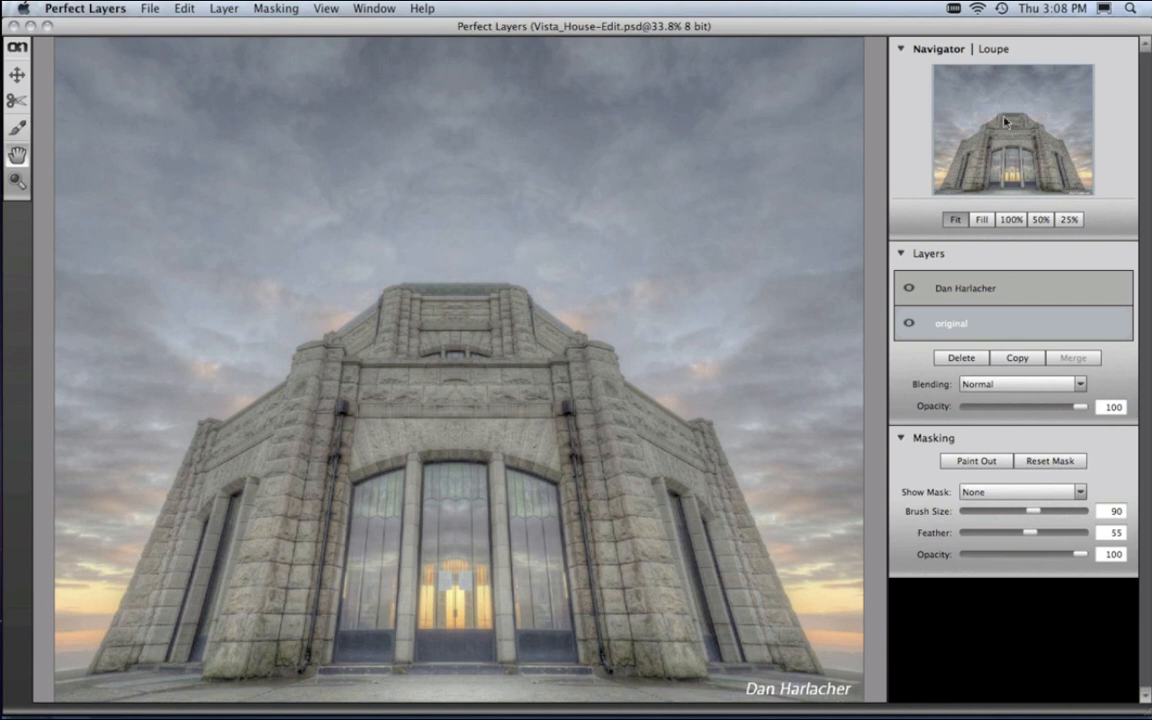
# Examine the building photo at 100%, 50%, 25% and Fit magnification, and inspect its detail with the Loupe.
pyautogui.click(1010, 220)
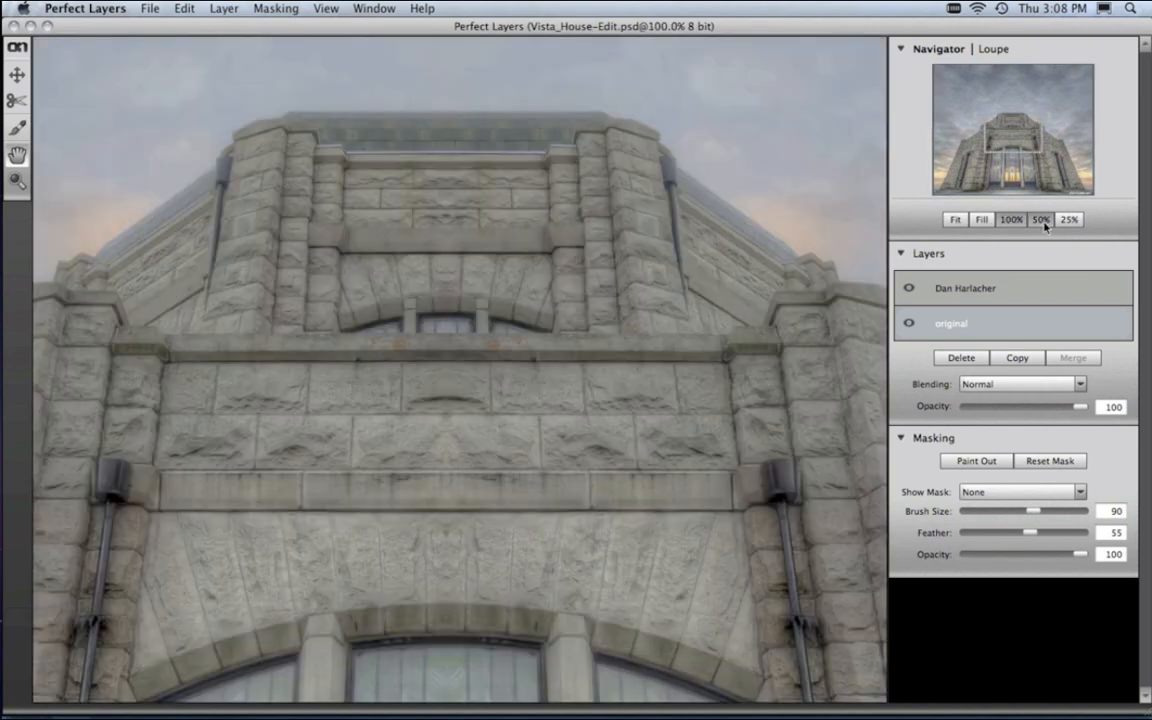
pyautogui.click(1040, 220)
pyautogui.click(1069, 220)
pyautogui.click(956, 220)
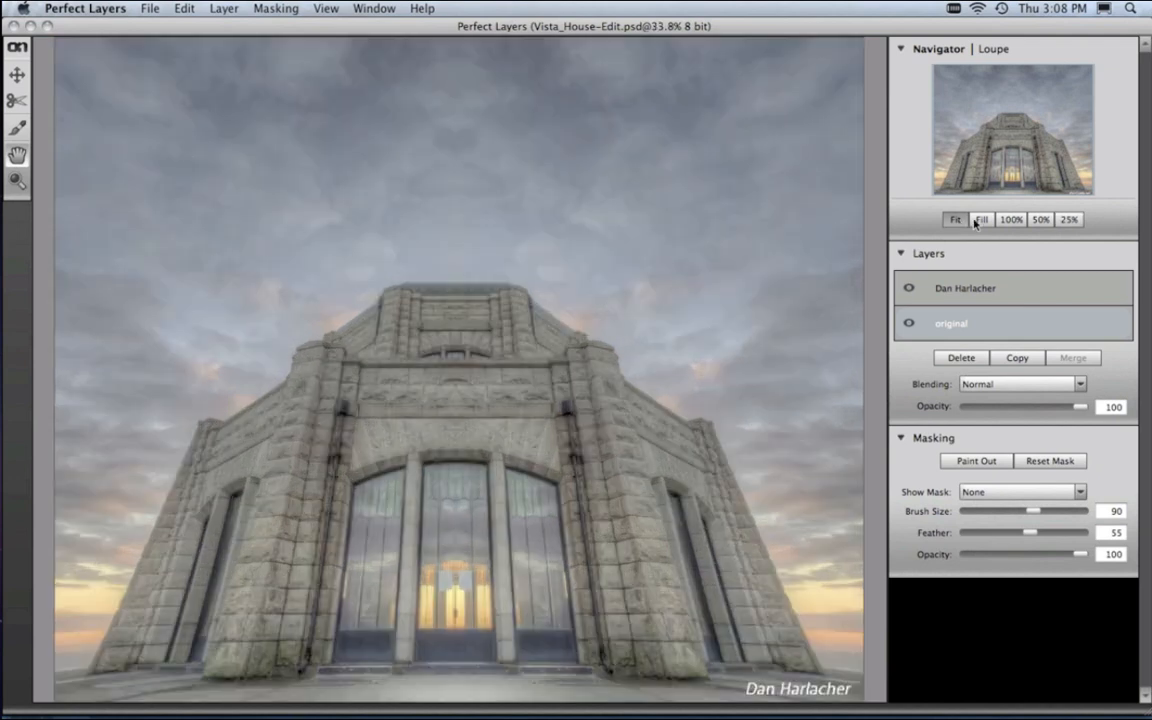
pyautogui.click(1020, 222)
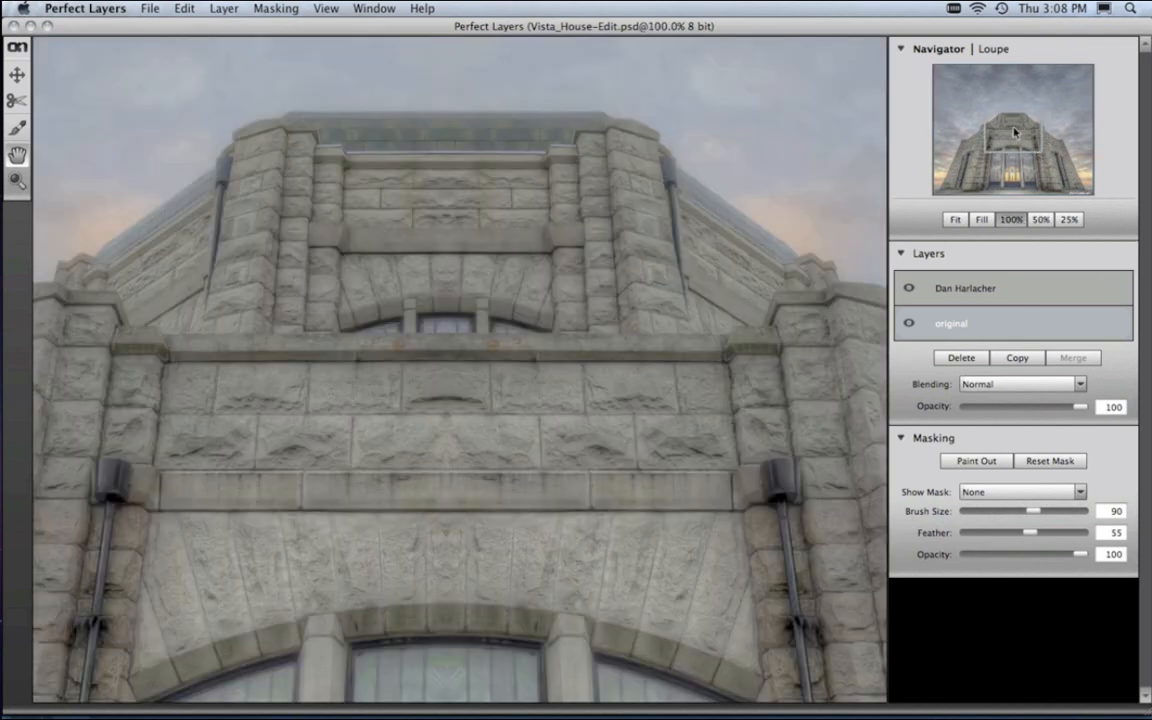
pyautogui.moveTo(1010, 125)
pyautogui.mouseDown()
pyautogui.moveTo(1008, 114)
pyautogui.moveTo(1020, 118)
pyautogui.moveTo(1004, 138)
pyautogui.moveTo(1016, 148)
pyautogui.mouseUp()
pyautogui.click(958, 222)
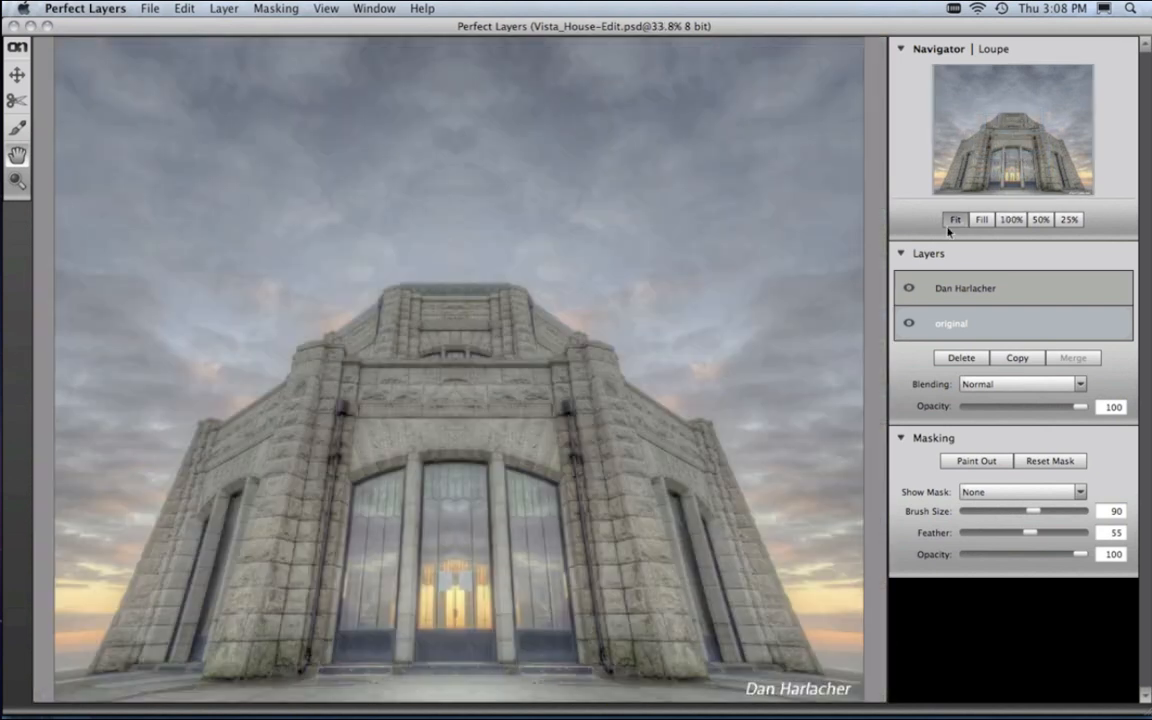
pyautogui.click(993, 50)
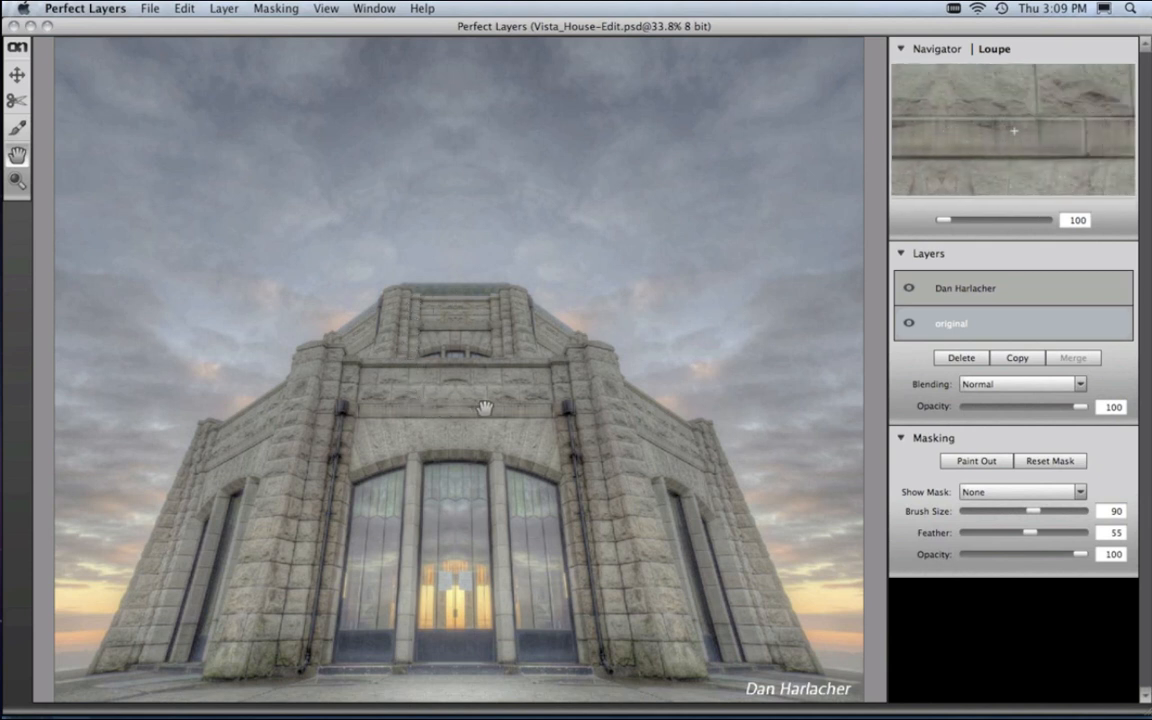
pyautogui.click(936, 50)
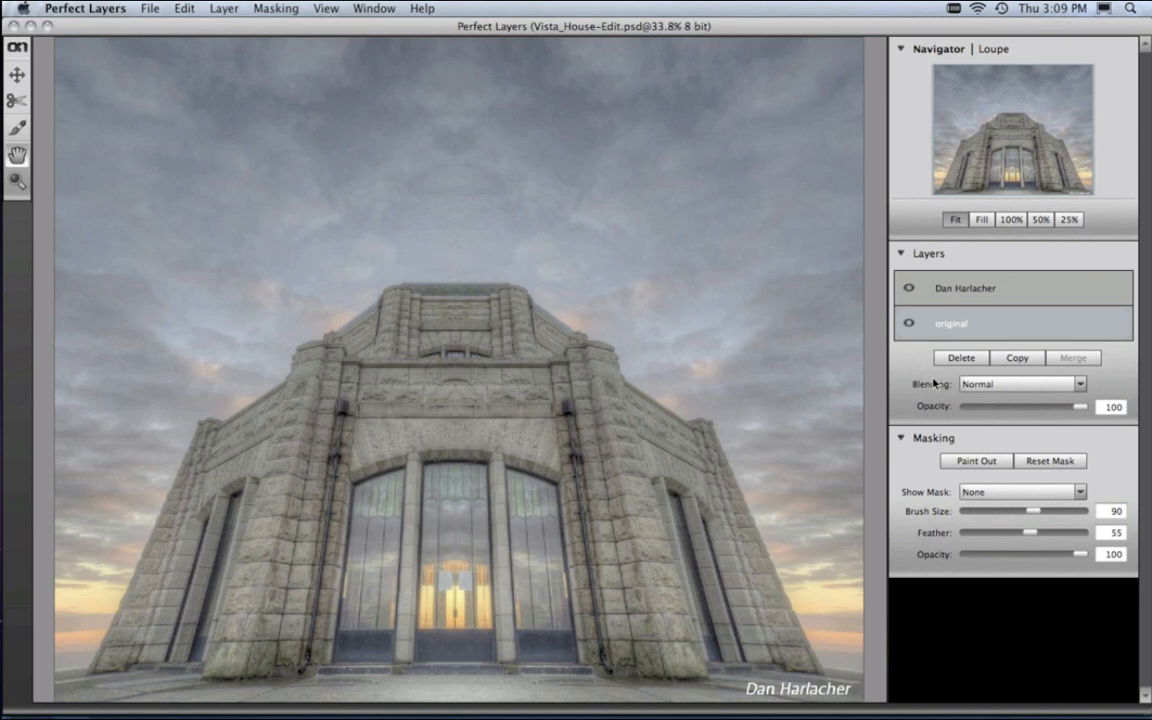
# Hide the photographer's name text layer above the original layer.
pyautogui.click(909, 289)
pyautogui.click(910, 290)
pyautogui.click(950, 325)
pyautogui.click(909, 291)
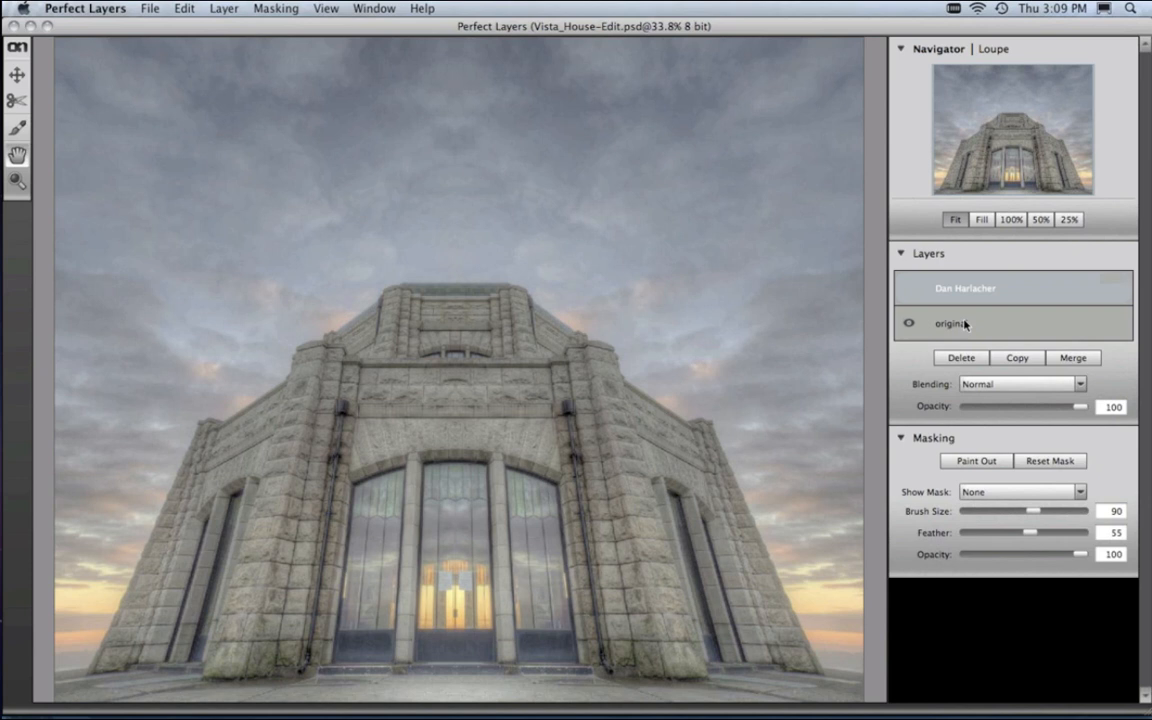
# Duplicate the original layer, set the copy's blending mode to Multiply and its opacity to 75.
pyautogui.click(965, 324)
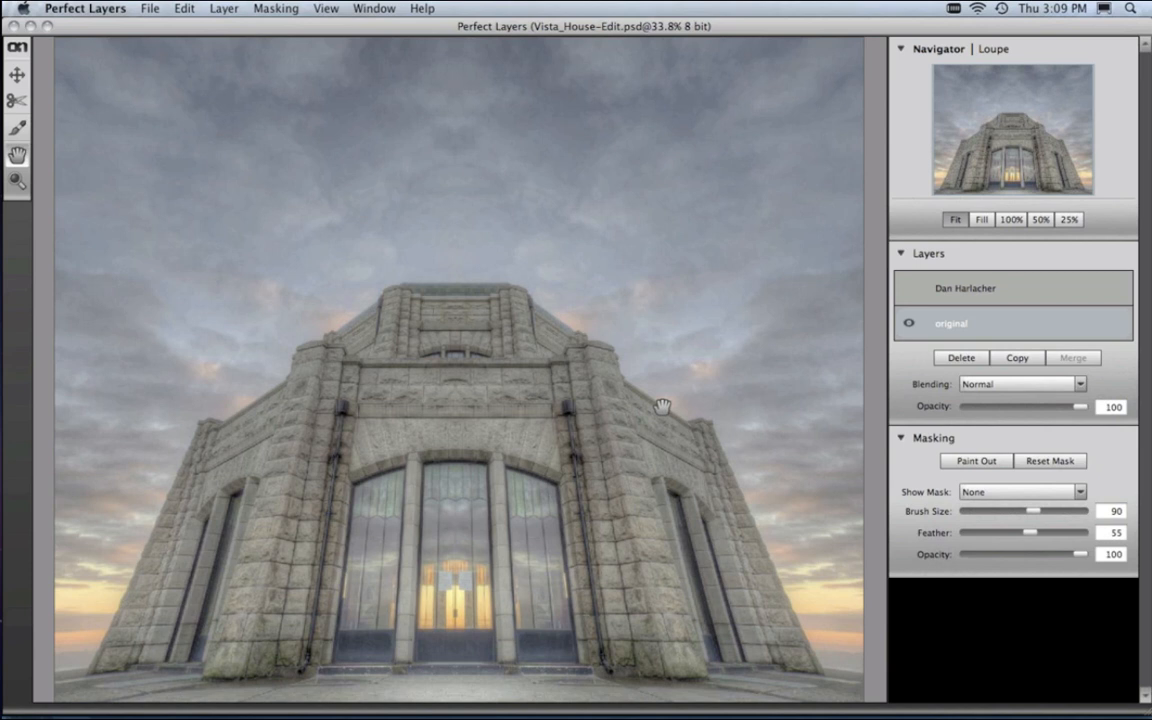
pyautogui.click(1023, 360)
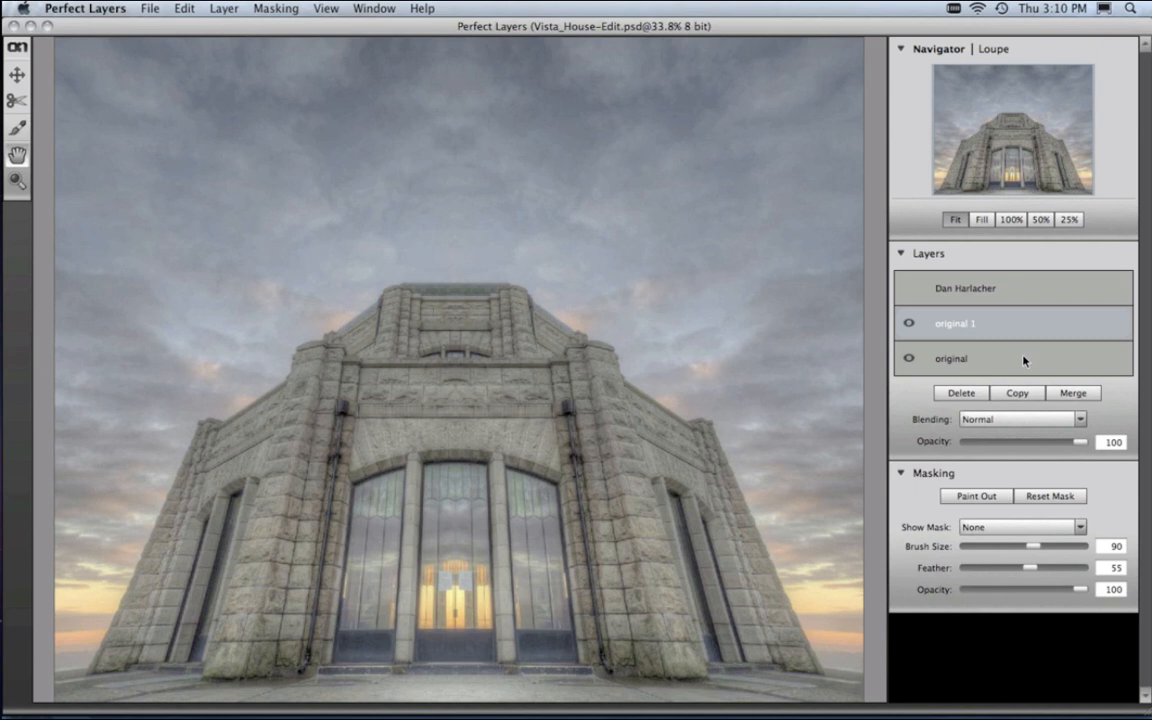
pyautogui.click(1021, 421)
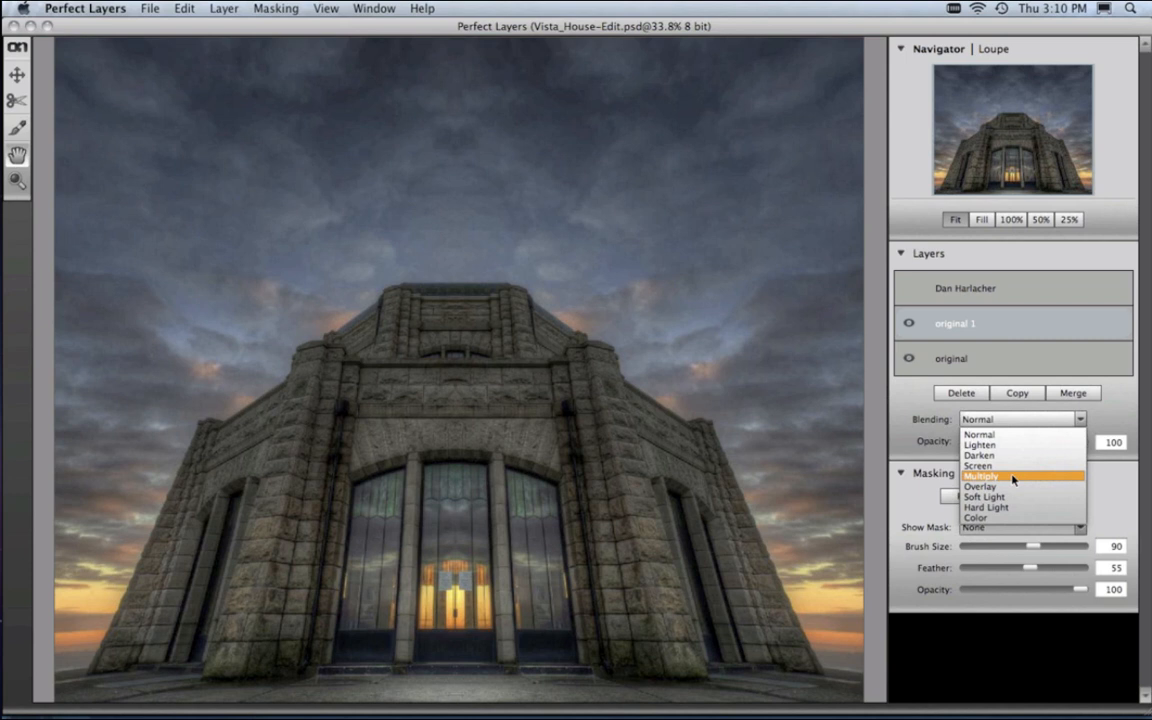
pyautogui.click(1013, 479)
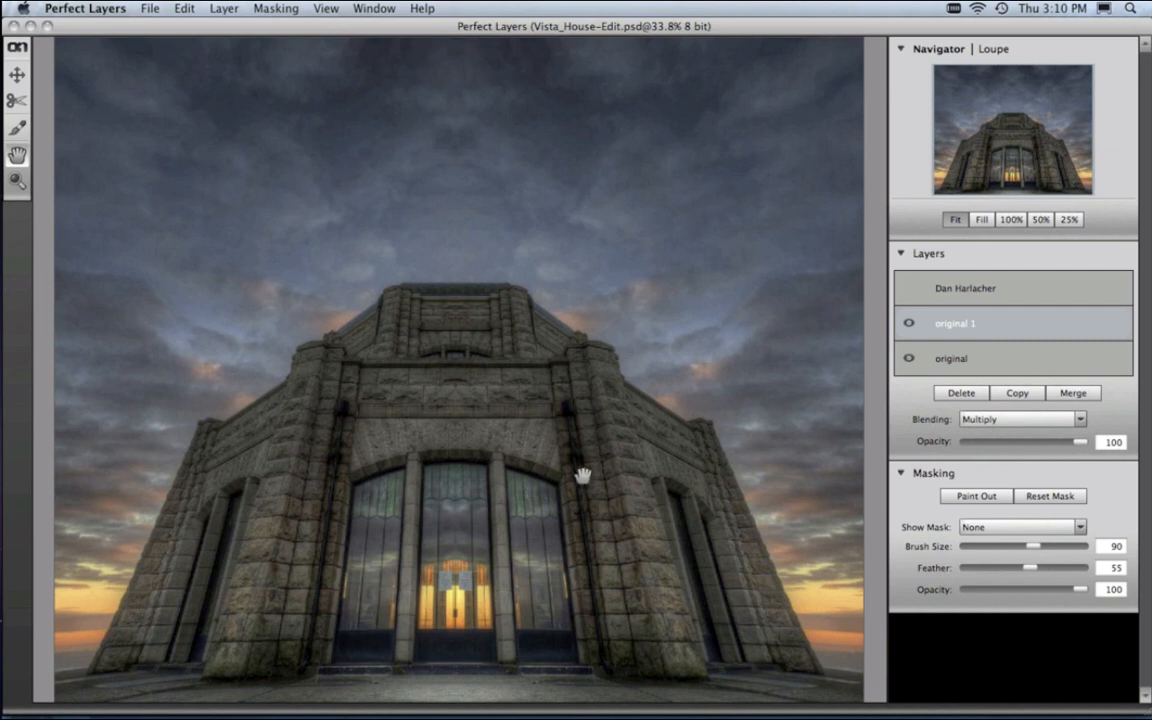
pyautogui.click(909, 324)
pyautogui.click(910, 325)
pyautogui.moveTo(1080, 446); pyautogui.dragTo(1052, 447)
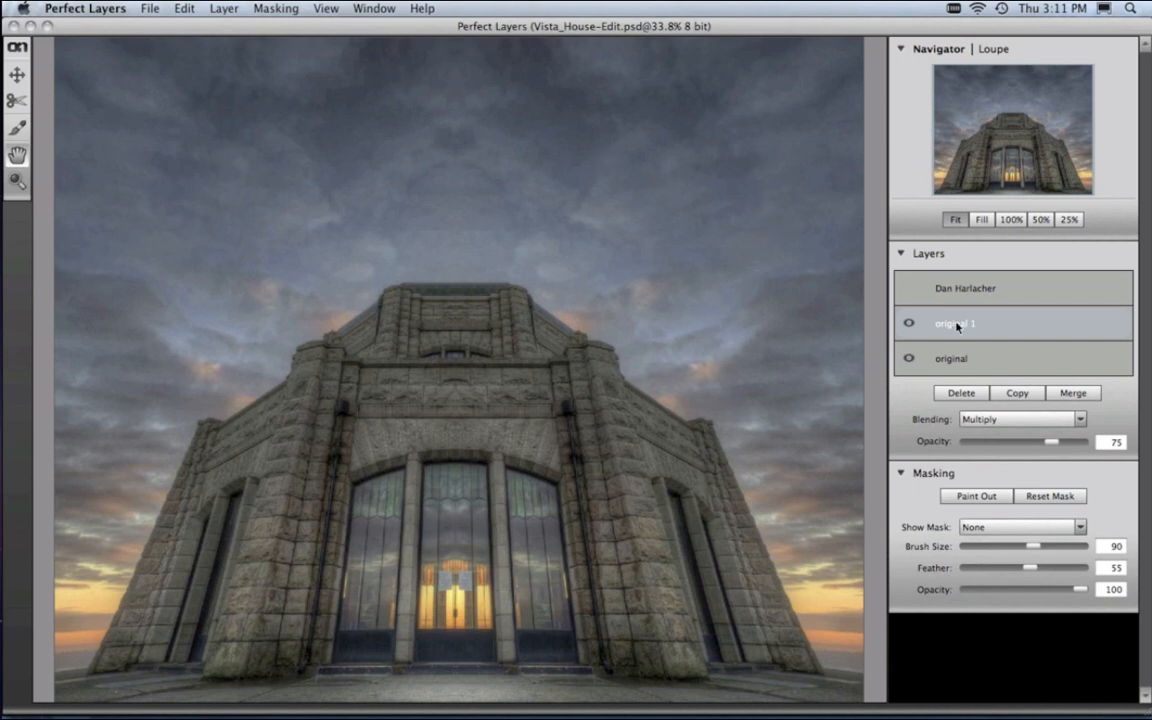
# Duplicate the Multiply layer and set the new copy to Overlay blending at 91 opacity.
pyautogui.click(1025, 394)
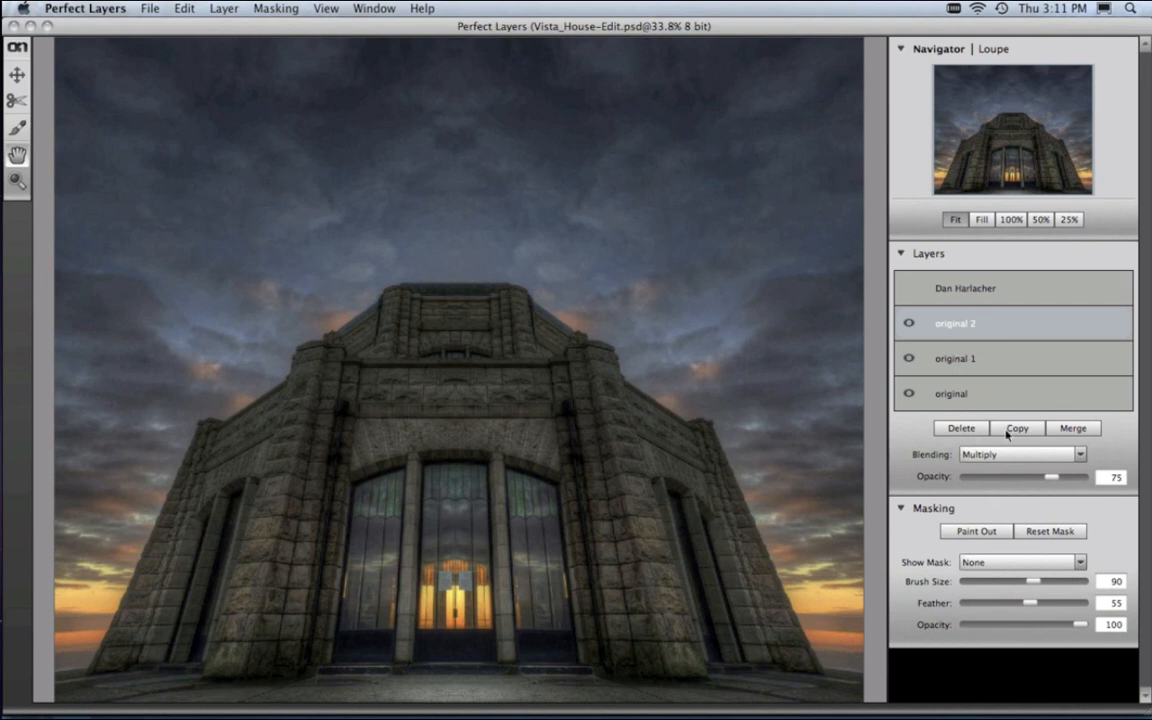
pyautogui.click(1006, 455)
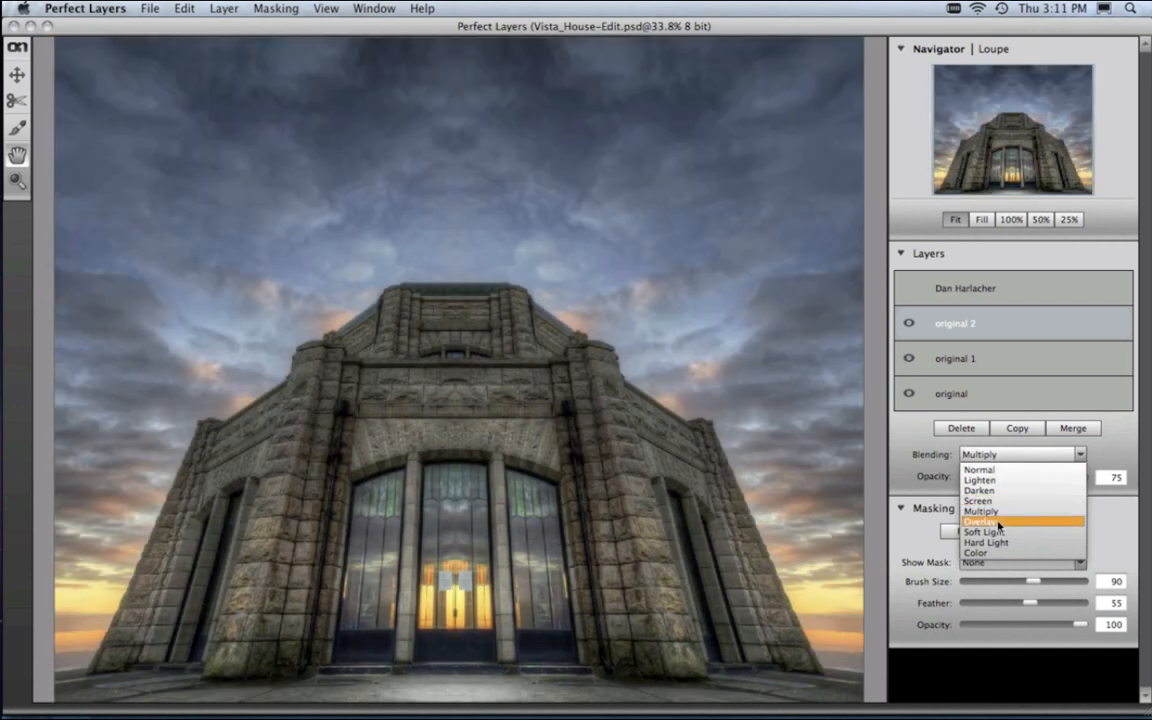
pyautogui.click(998, 524)
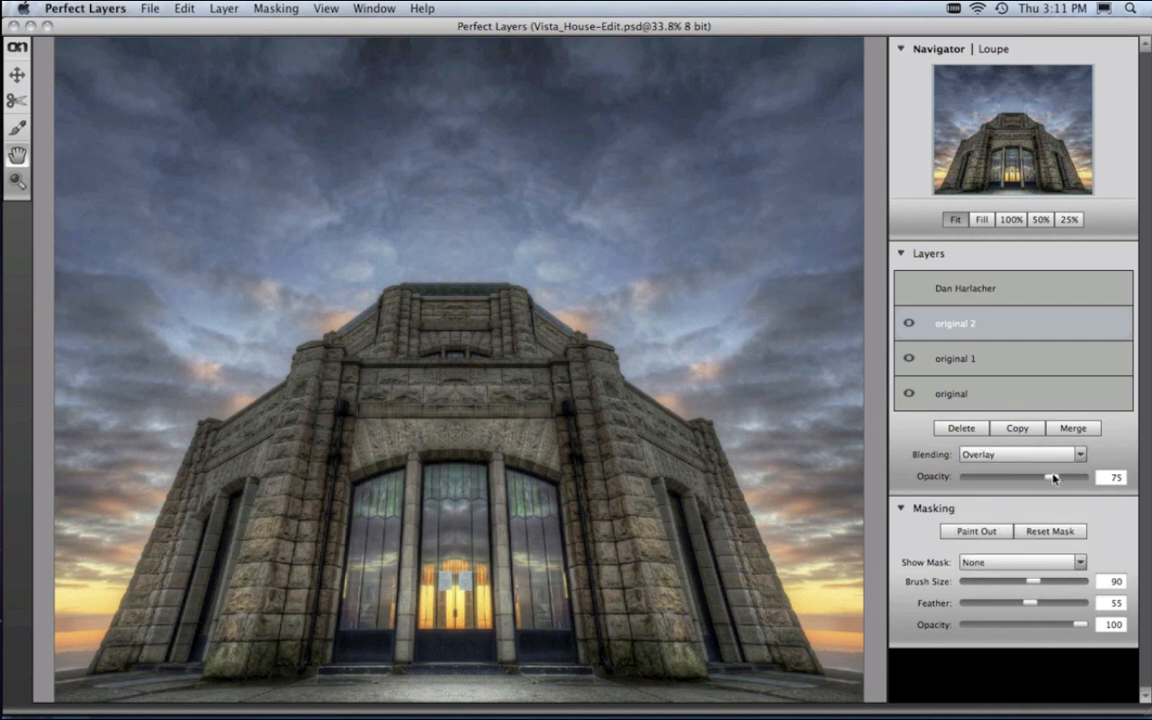
pyautogui.moveTo(1053, 479); pyautogui.dragTo(1080, 487)
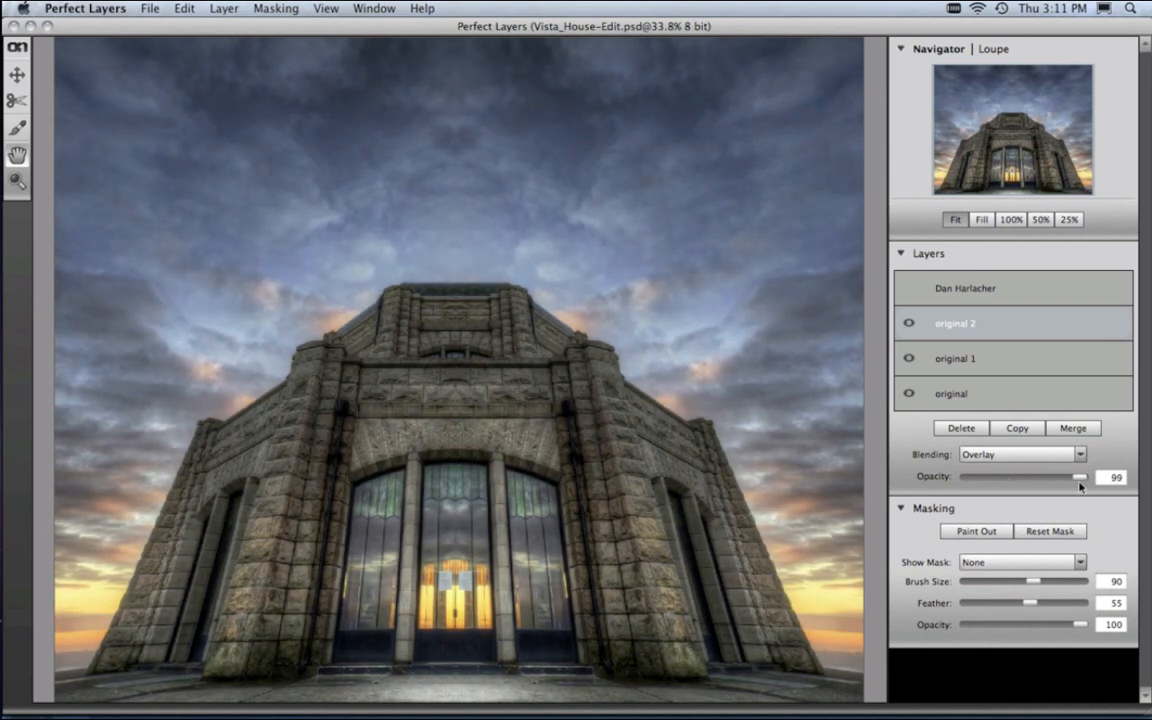
pyautogui.moveTo(1077, 486); pyautogui.dragTo(1070, 484)
# Save the layered building image and switch to Lightroom to view the updated photo enlarged.
pyautogui.click(147, 8)
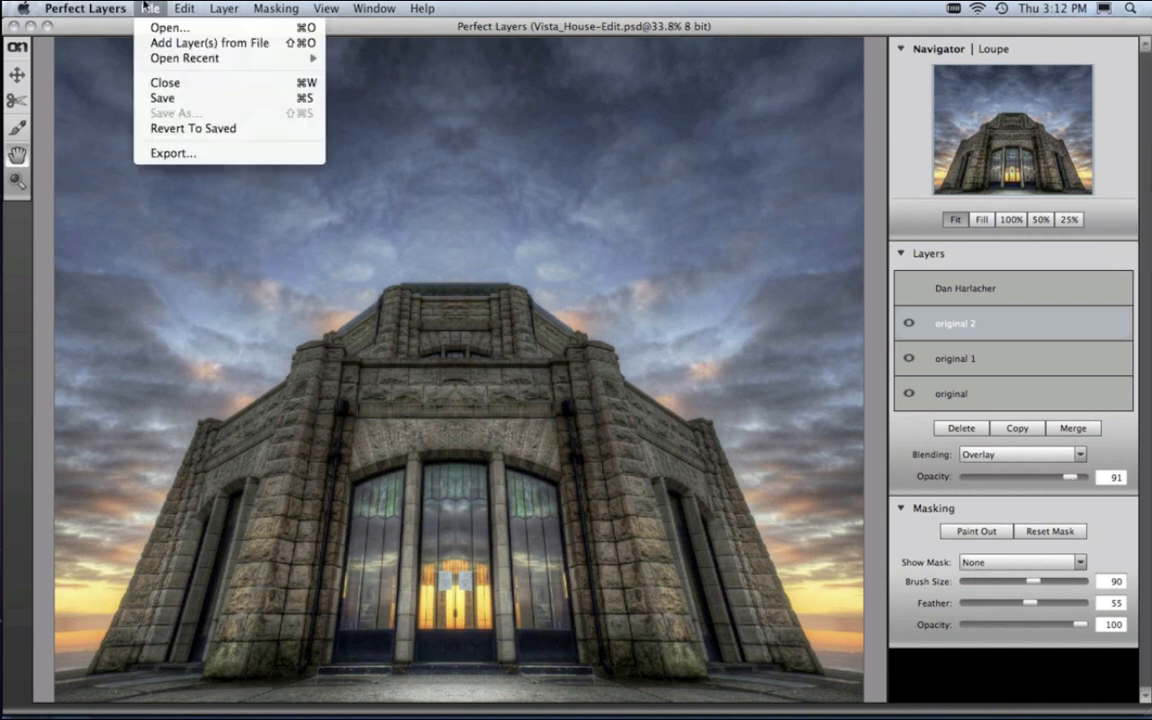
pyautogui.click(181, 100)
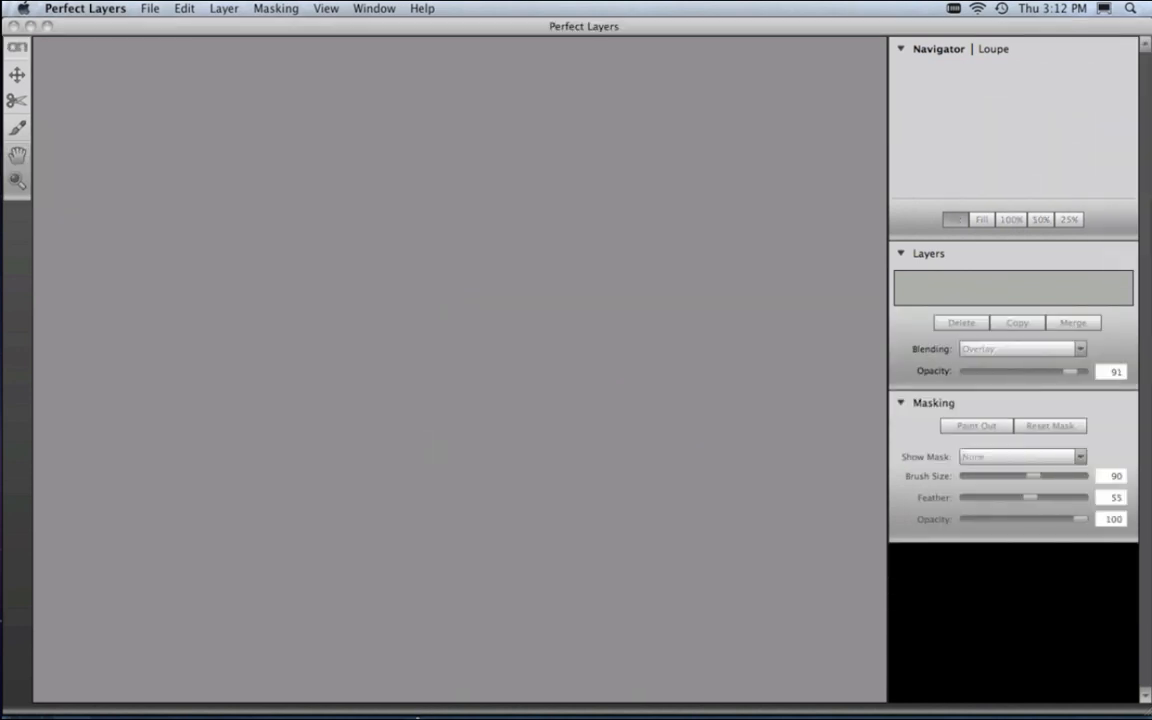
pyautogui.moveTo(408, 698)
pyautogui.click(330, 688)
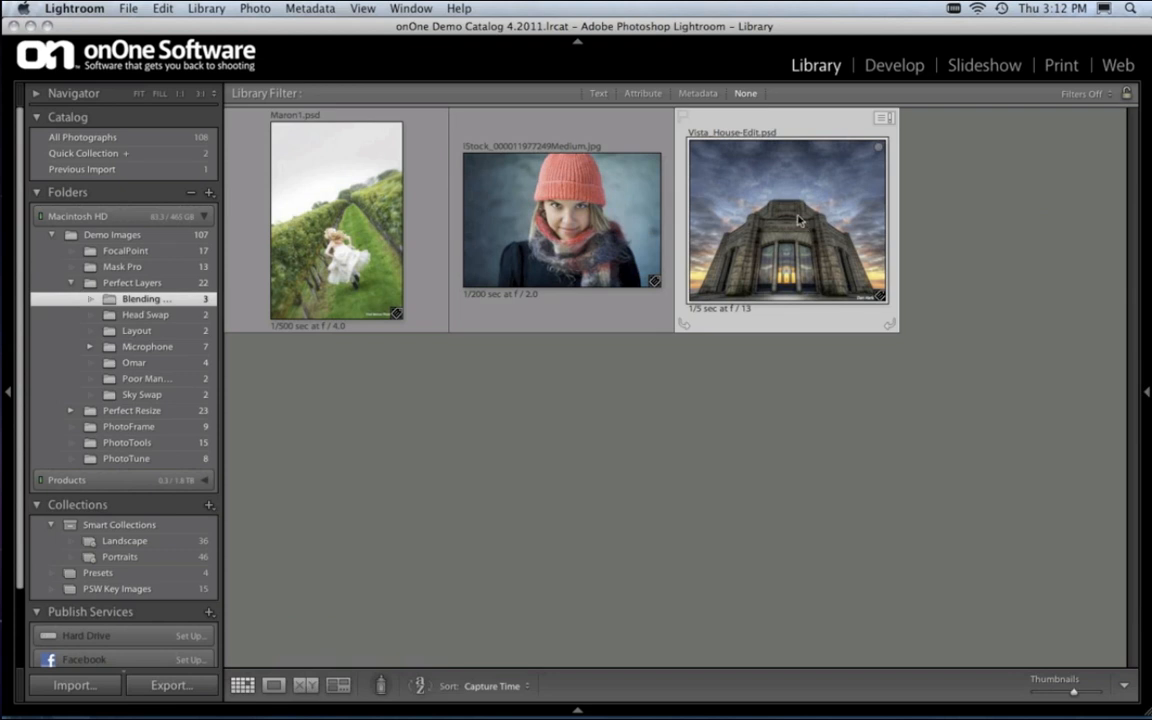
pyautogui.doubleClick(799, 221)
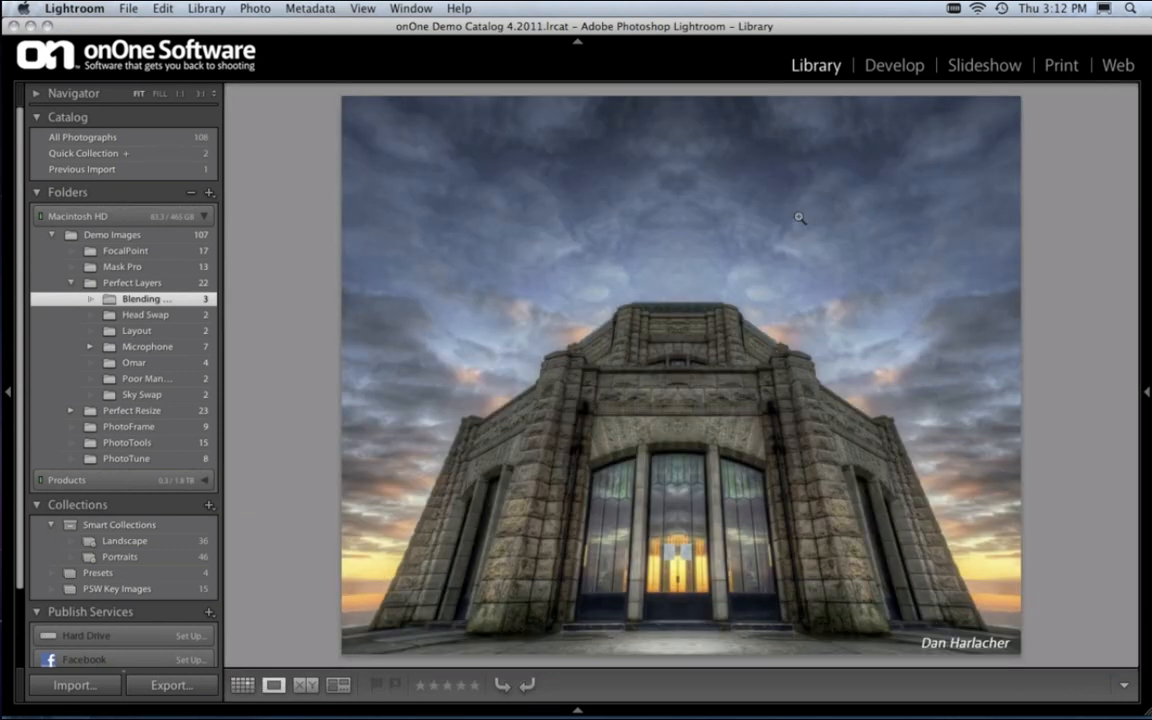
pyautogui.doubleClick(799, 217)
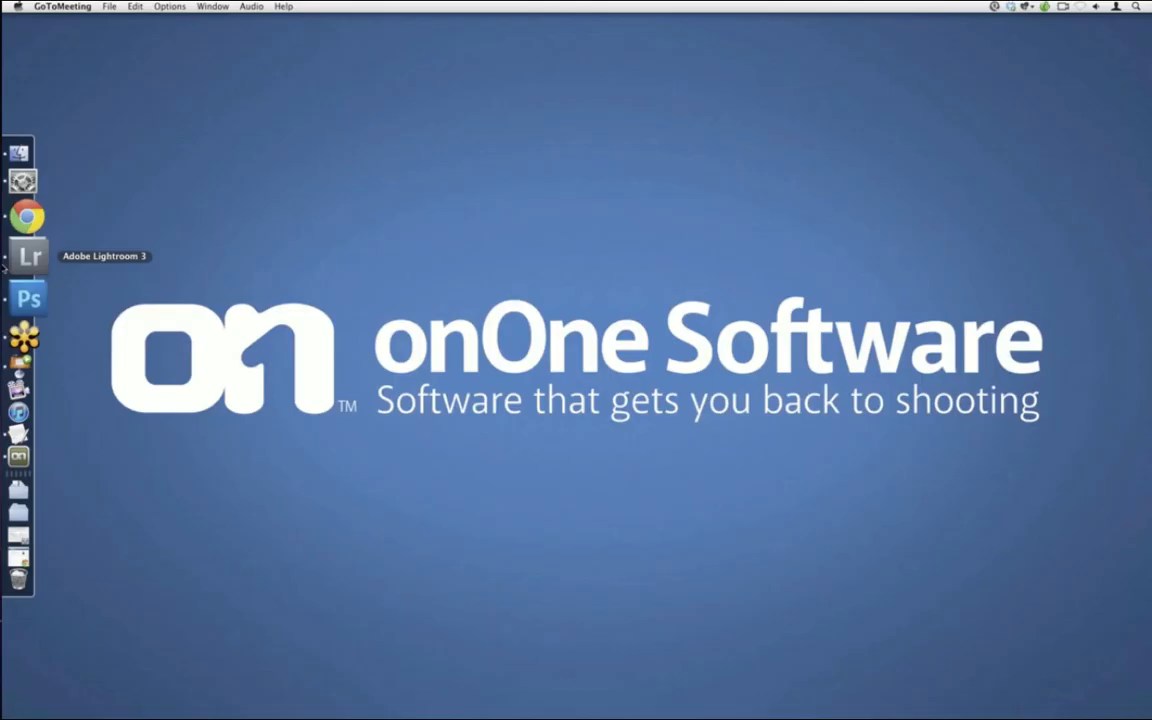
# Switch to Lightroom, view the photo of the girl in the knitted hat enlarged, and leave it selected in the grid.
pyautogui.click(30, 256)
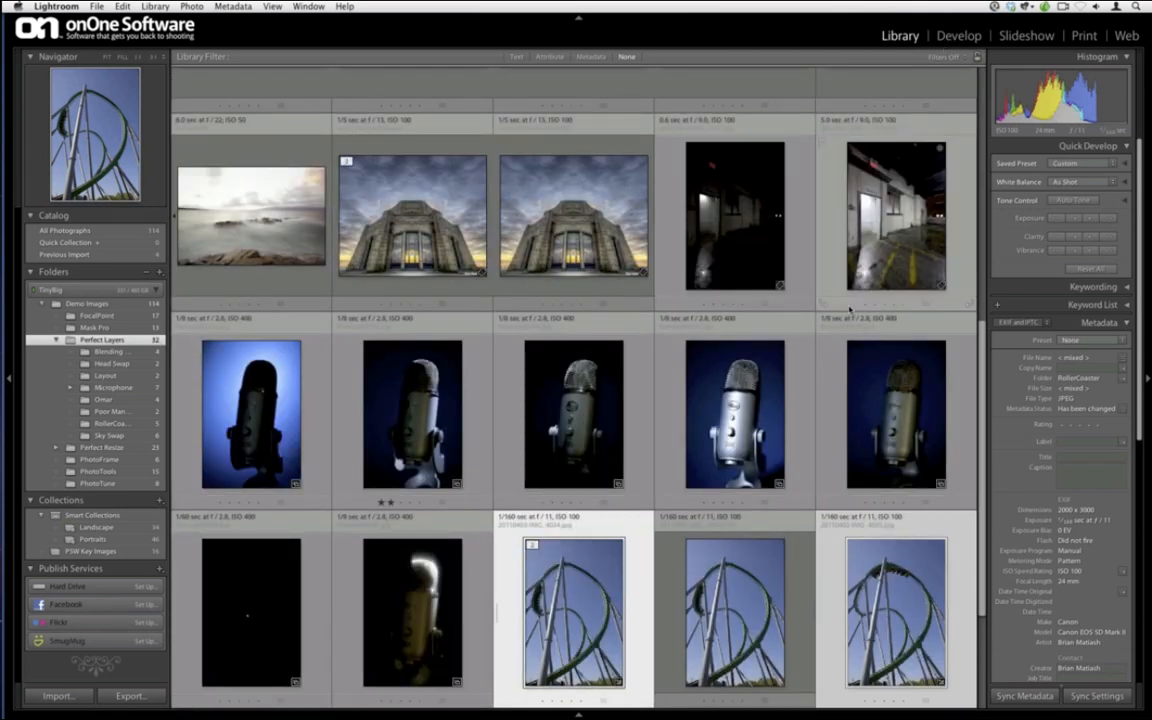
pyautogui.scroll(5, 850, 310)
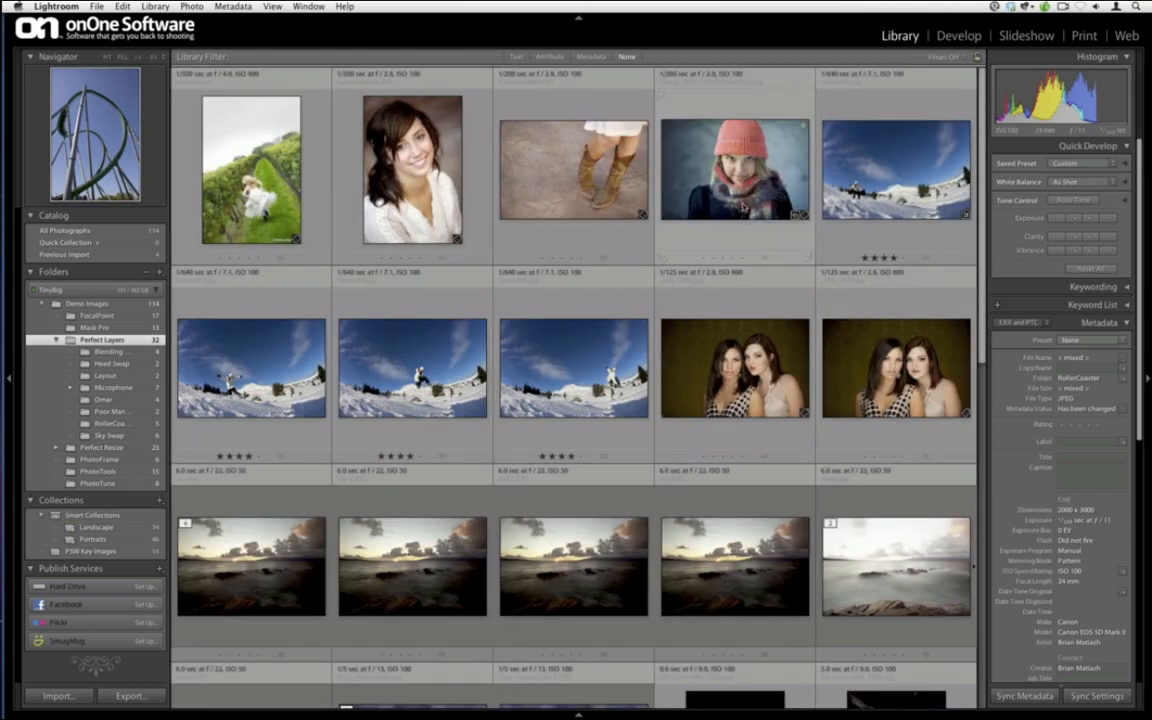
pyautogui.doubleClick(744, 204)
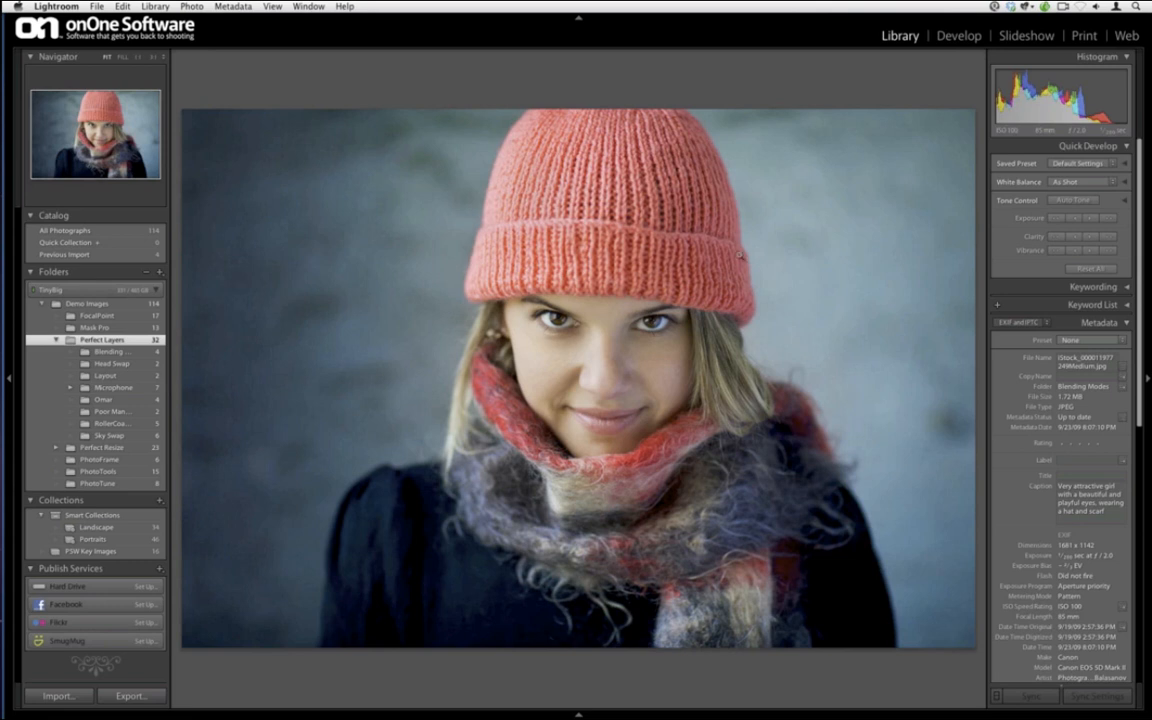
pyautogui.doubleClick(669, 231)
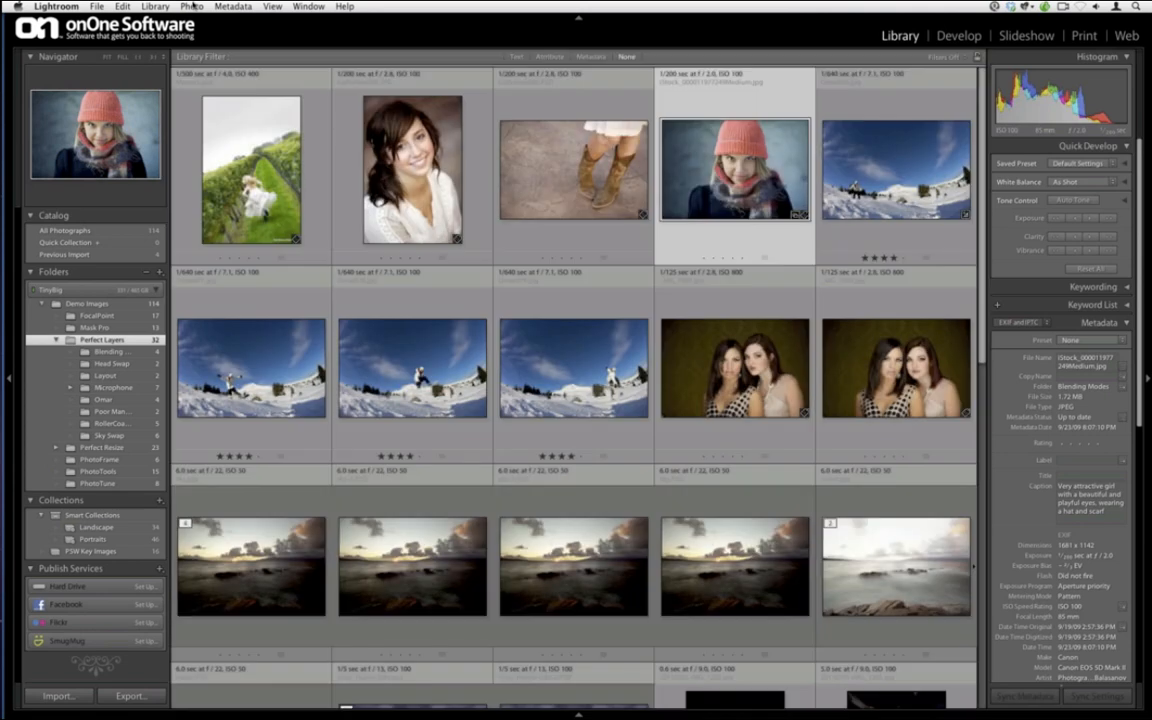
# Create a virtual copy of the knitted-hat photo, check the original enlarged, and select the copy in the grid.
pyautogui.click(191, 6)
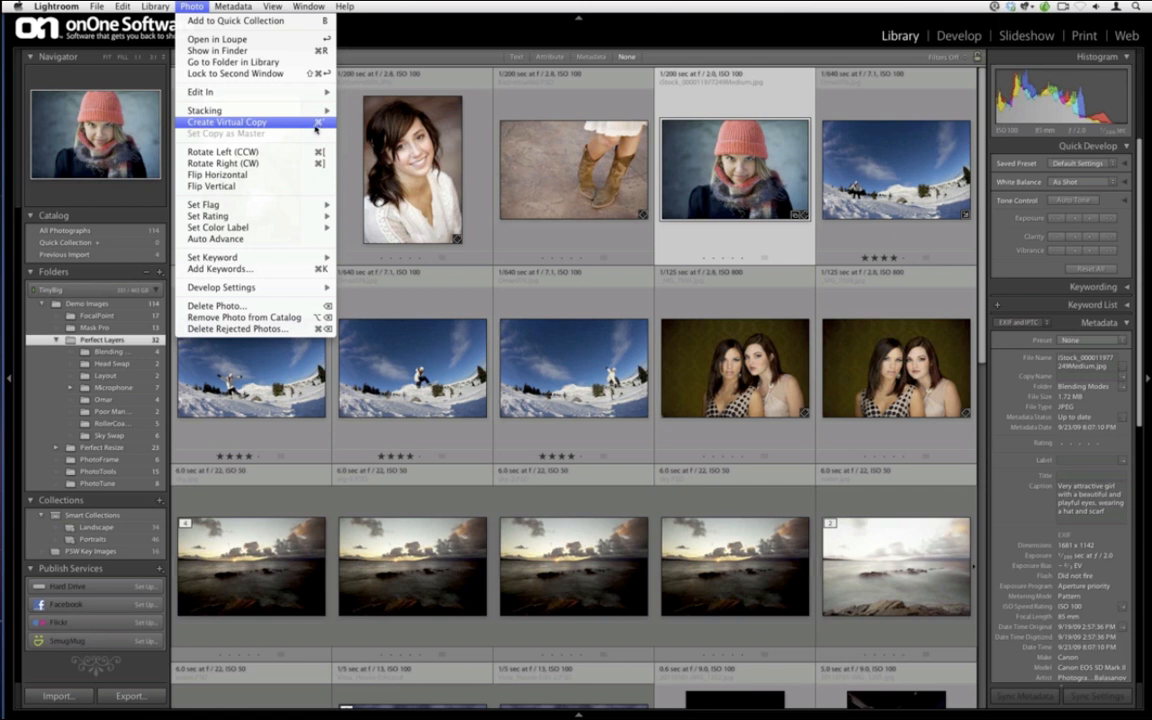
pyautogui.click(672, 186)
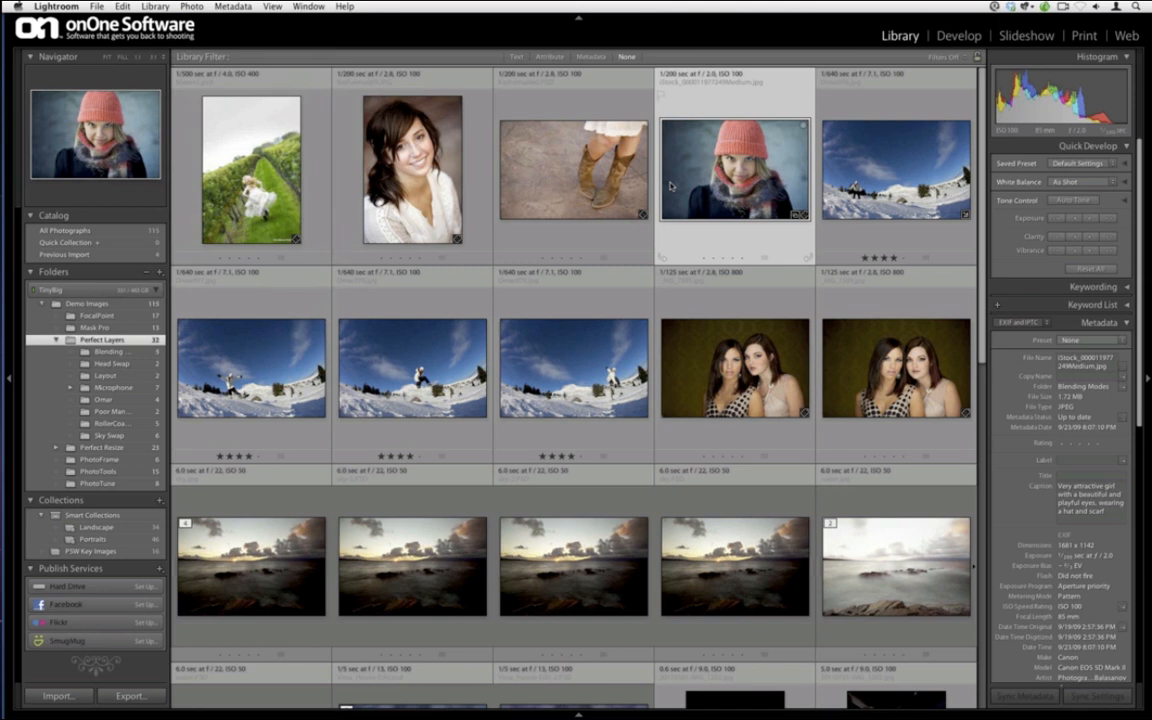
pyautogui.press('super+apostrophe')
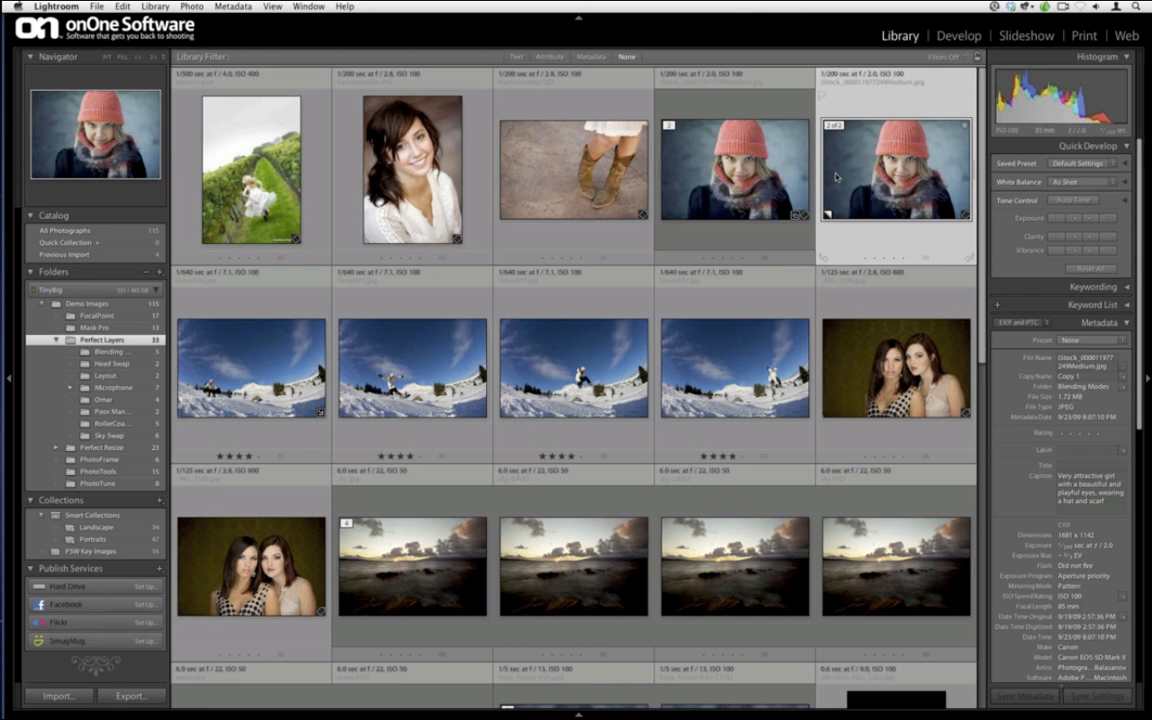
pyautogui.doubleClick(688, 163)
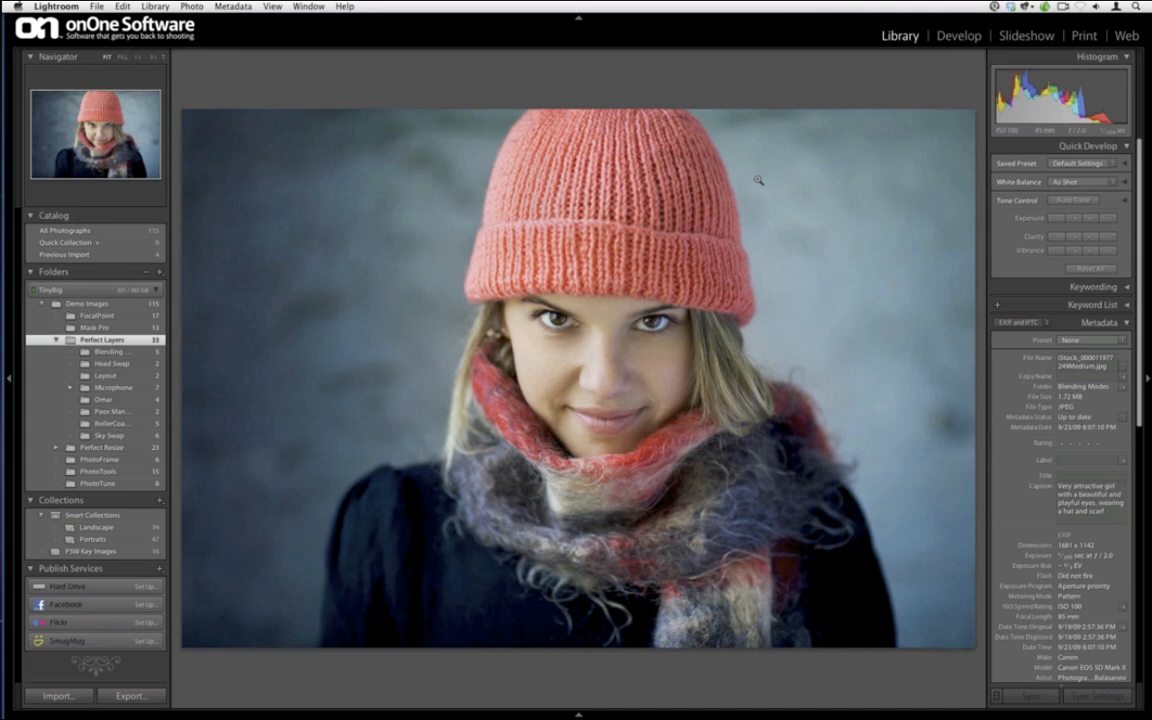
pyautogui.press('g')
pyautogui.click(862, 177)
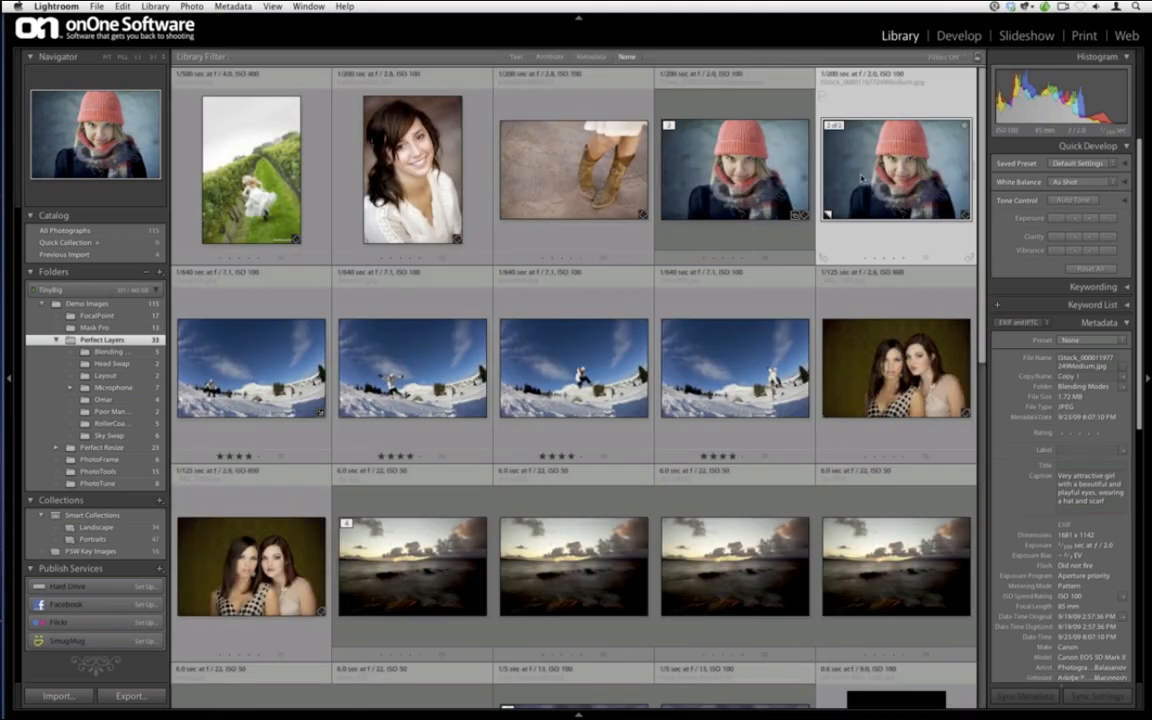
# Apply the B&W Creative - Look 2 develop preset to the virtual copy and return to the library grid.
pyautogui.doubleClick(862, 177)
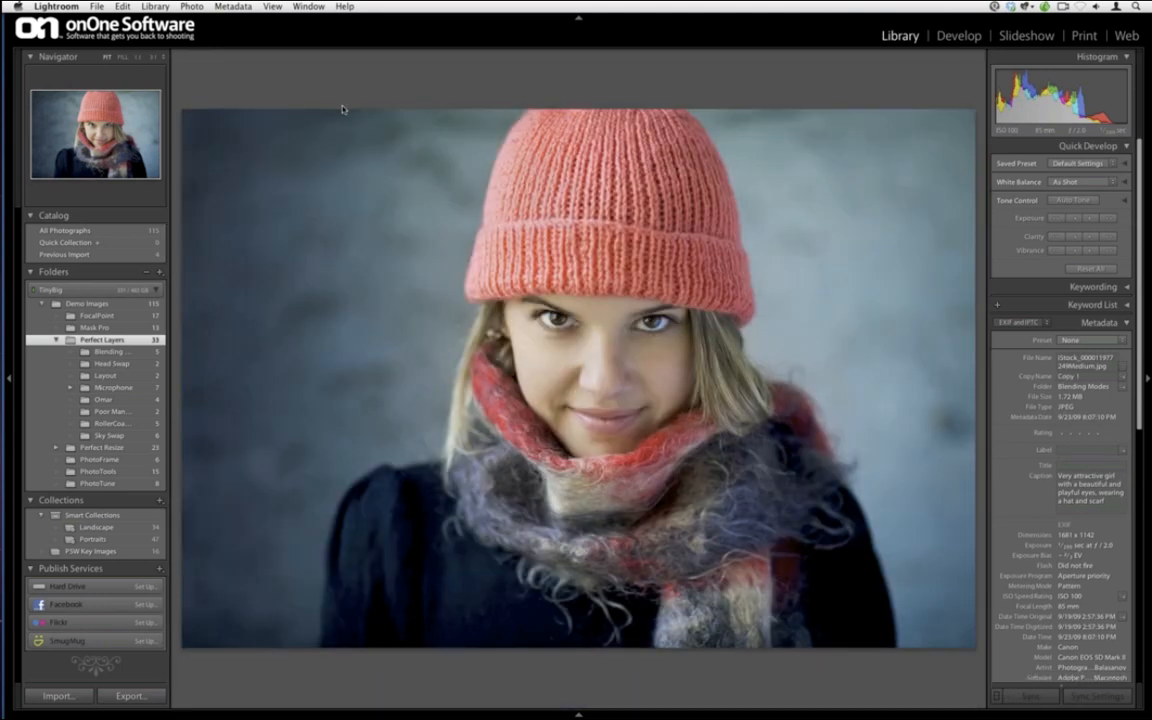
pyautogui.click(946, 39)
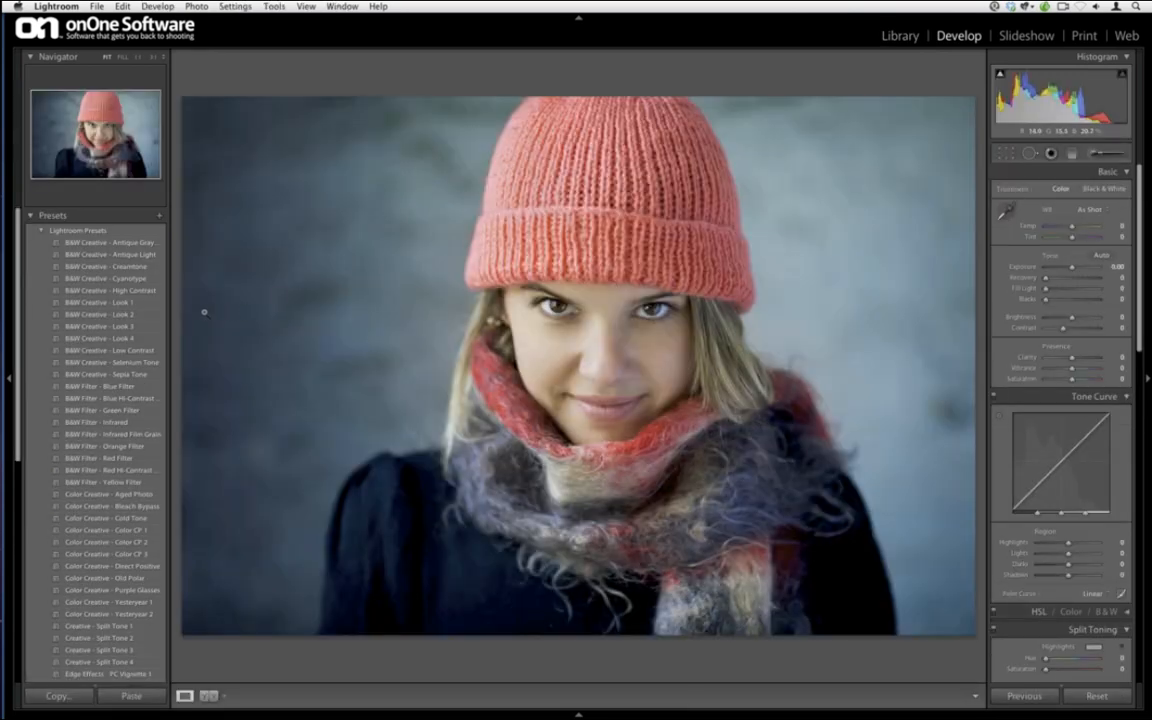
pyautogui.click(148, 314)
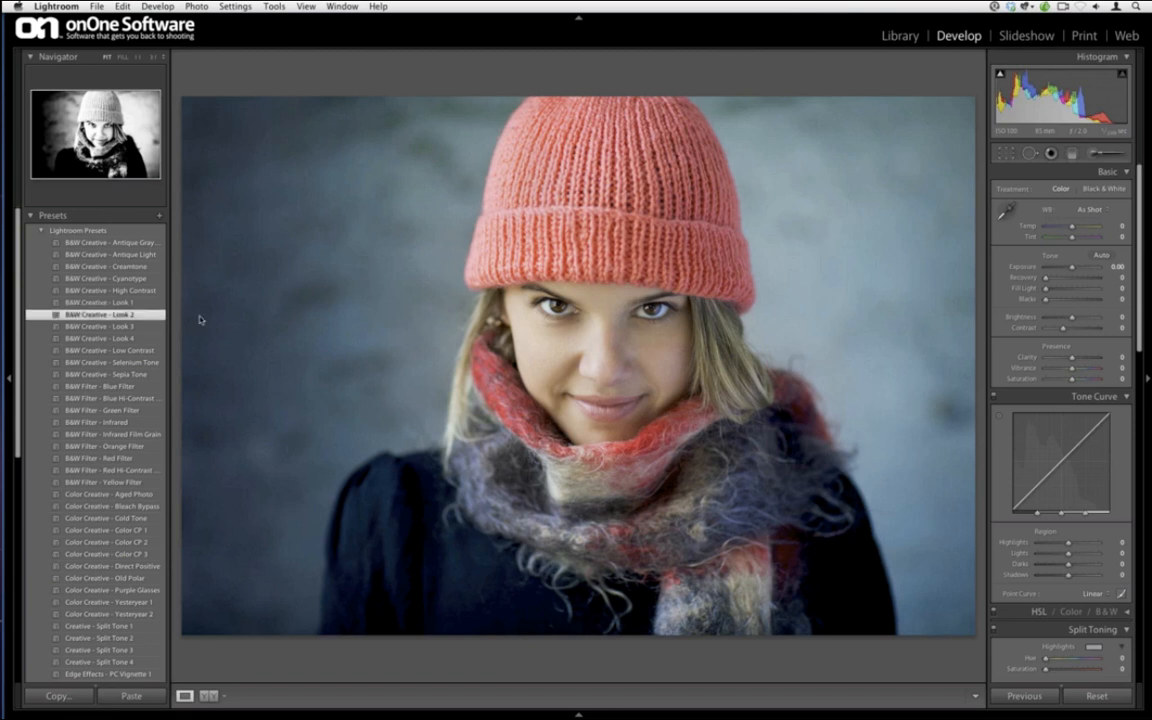
pyautogui.press('e')
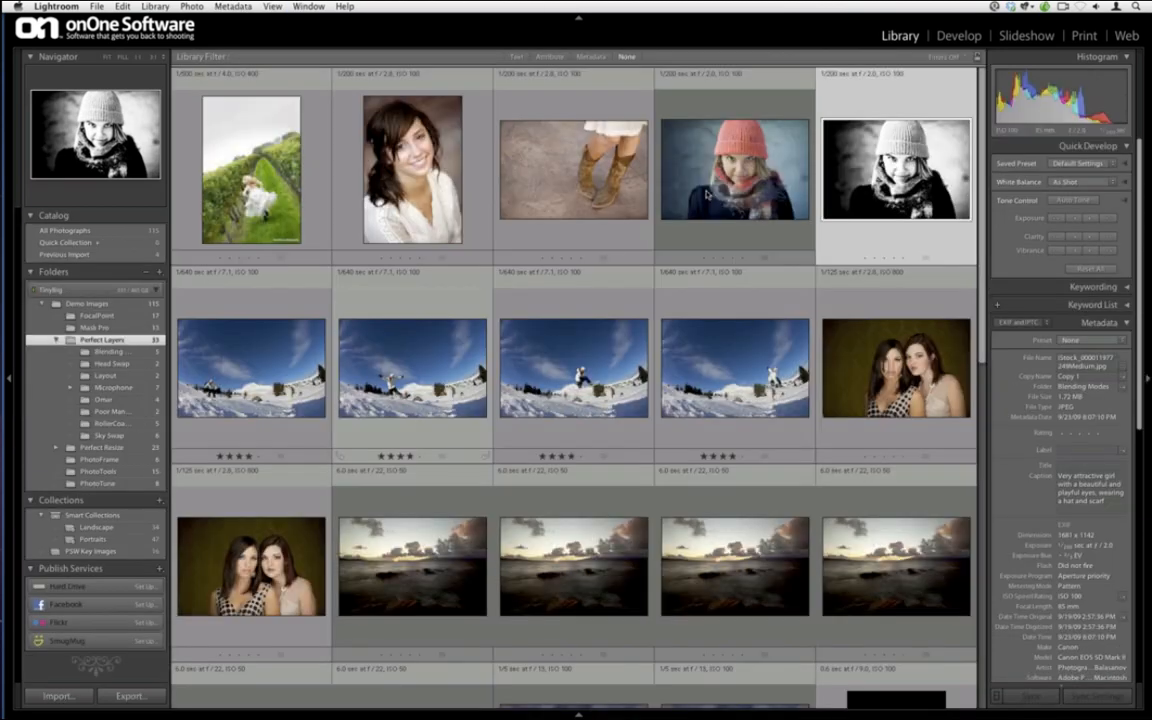
# Open the color original and the black-and-white copy together as layers in Perfect Layers and switch to it.
pyautogui.keyDown('super'); pyautogui.click(722, 176); pyautogui.keyUp('super')
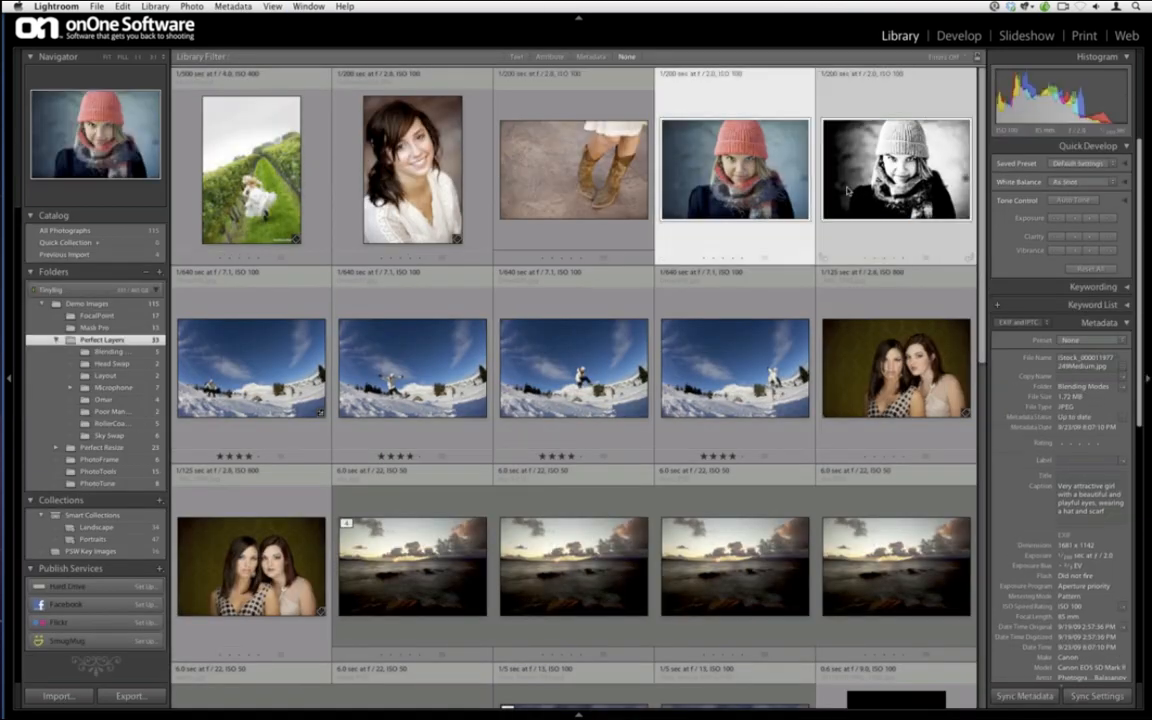
pyautogui.click(92, 6)
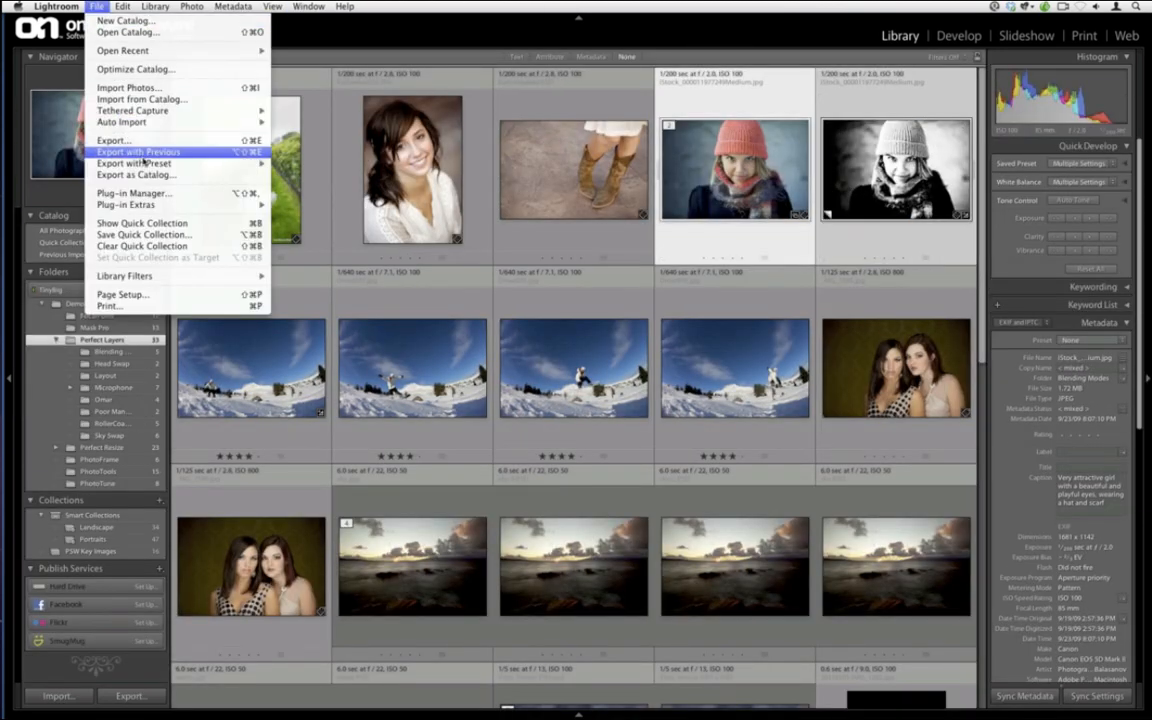
pyautogui.moveTo(150, 203)
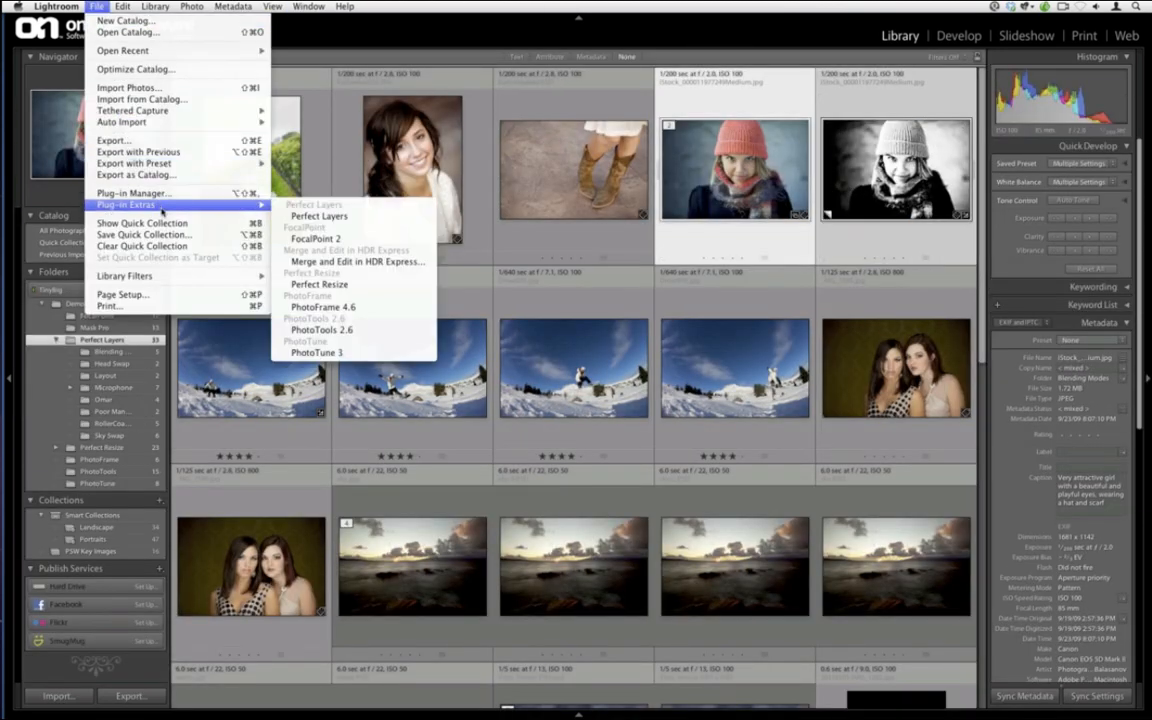
pyautogui.click(320, 215)
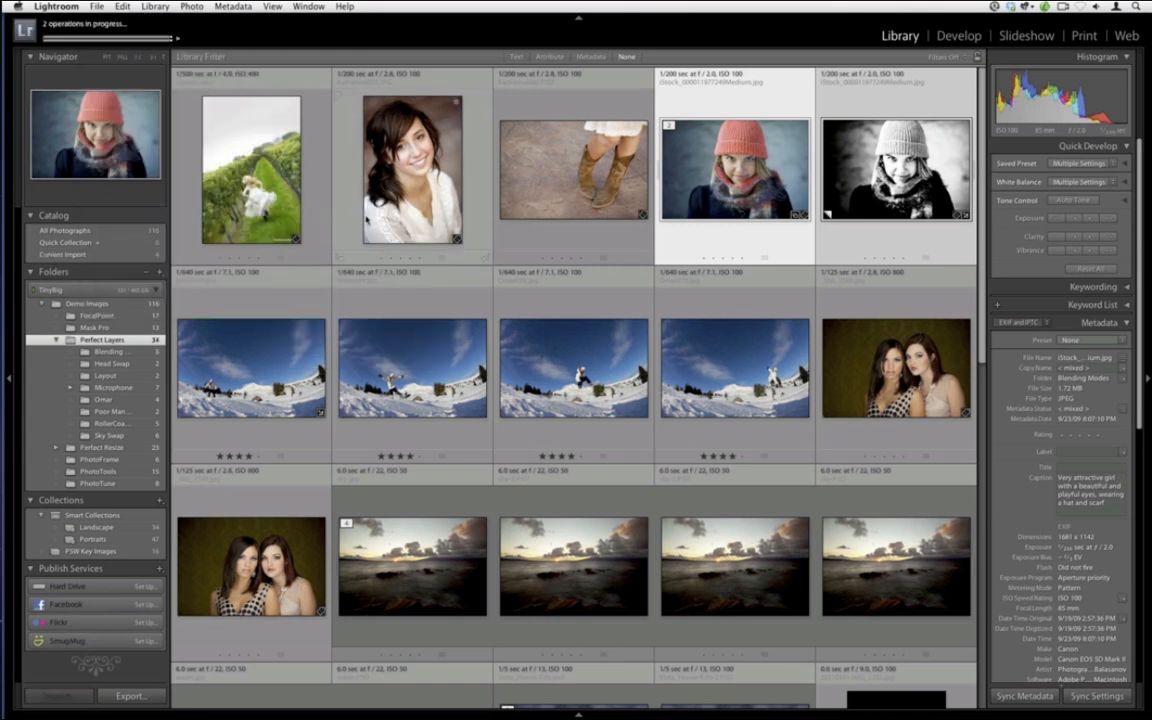
pyautogui.moveTo(6, 412)
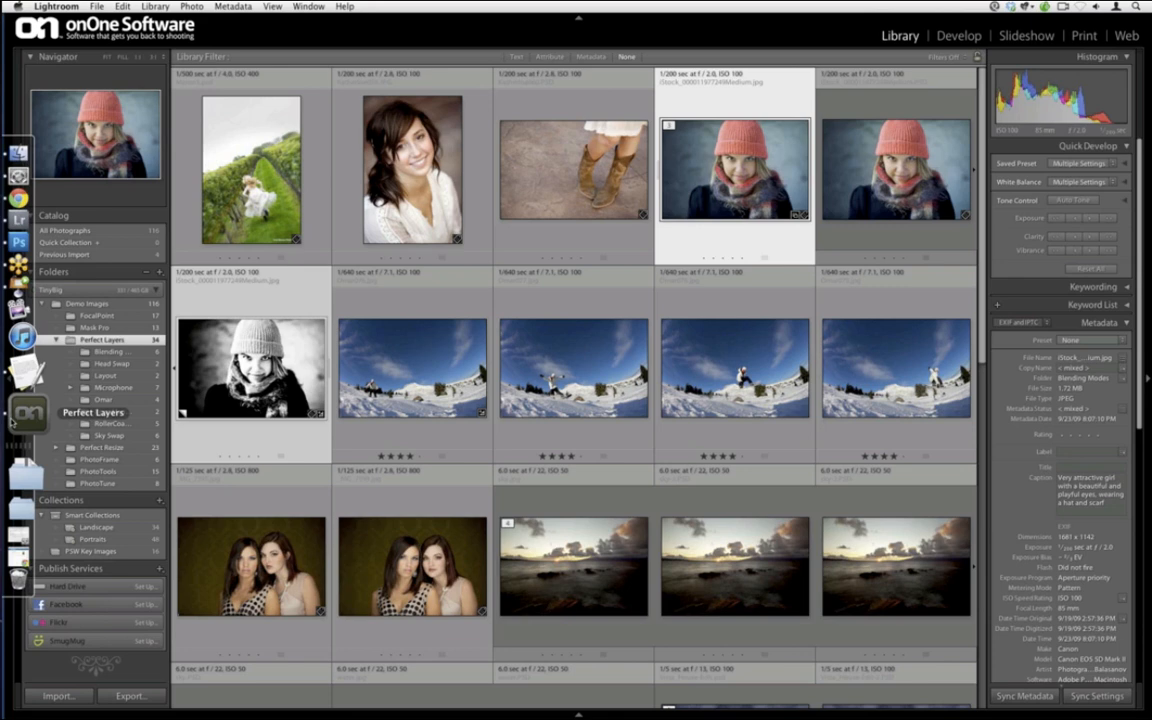
pyautogui.click(12, 416)
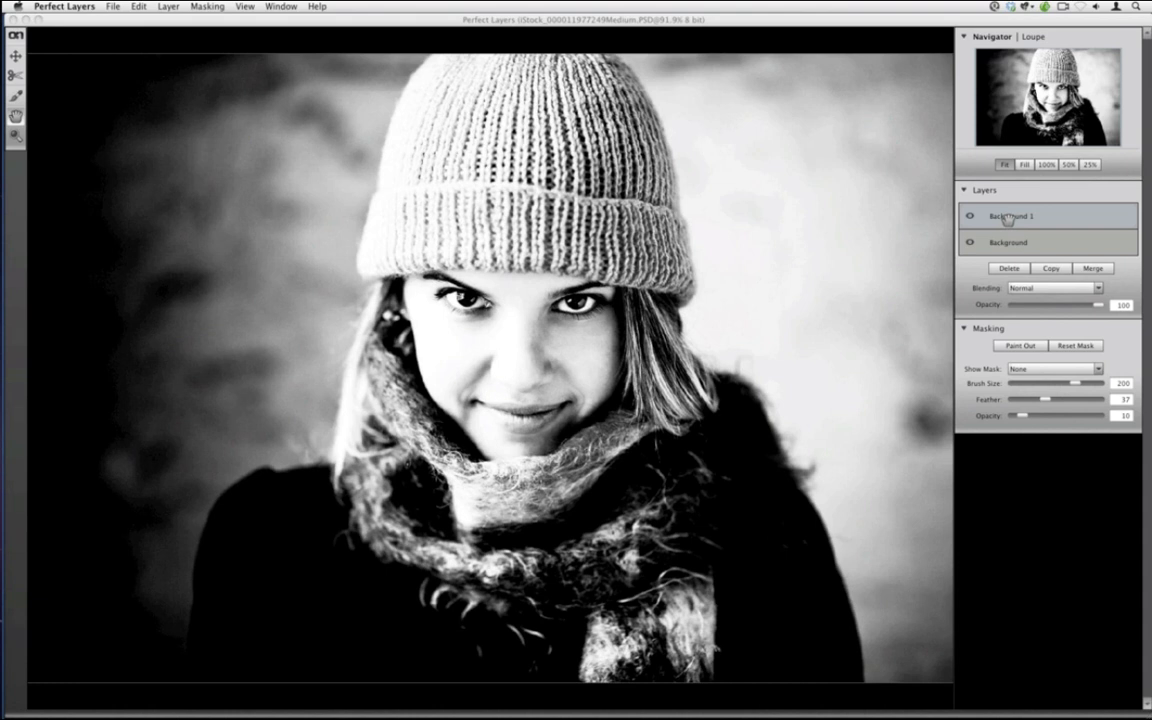
# Rename the upper layer Black and White and the lower layer Color, leaving both layers visible.
pyautogui.doubleClick(1007, 218)
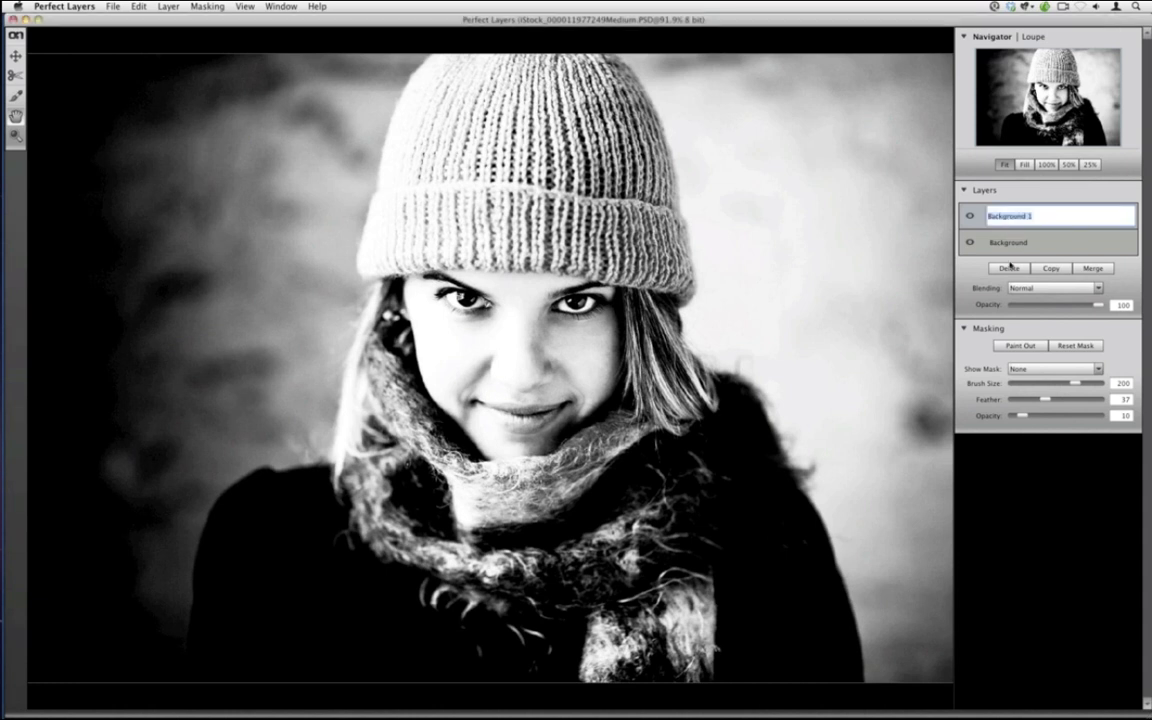
pyautogui.write('Black and White')
pyautogui.press('Return')
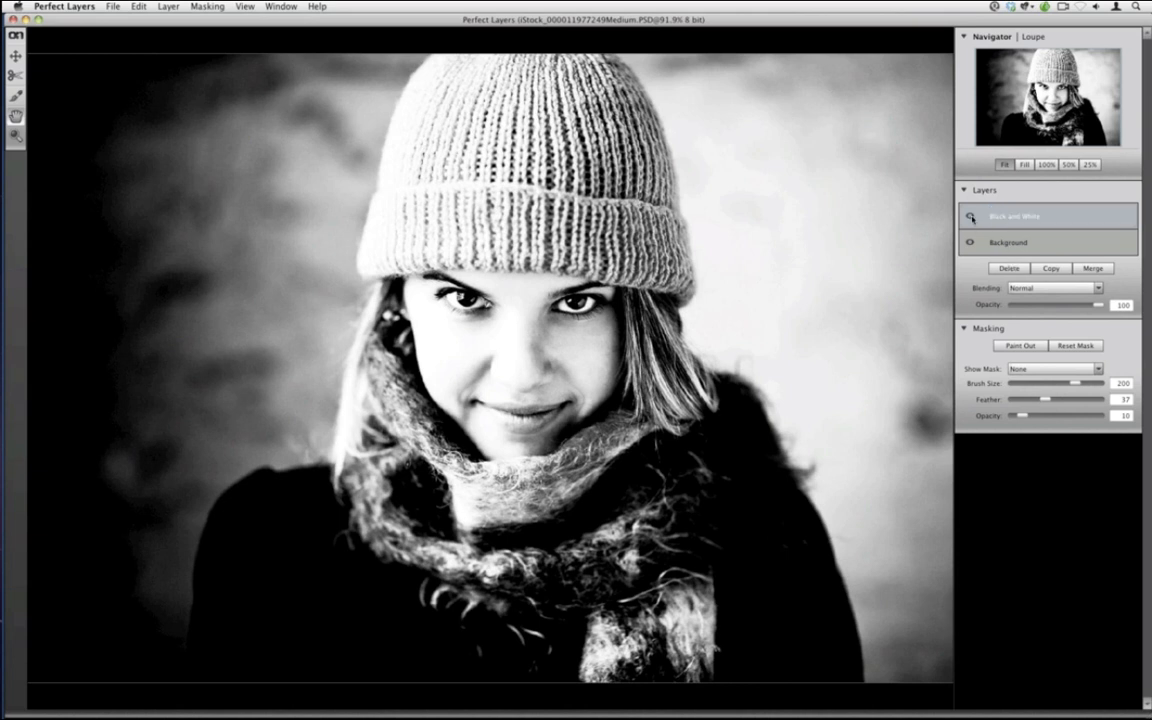
pyautogui.click(971, 217)
pyautogui.doubleClick(1008, 242)
pyautogui.write('Color')
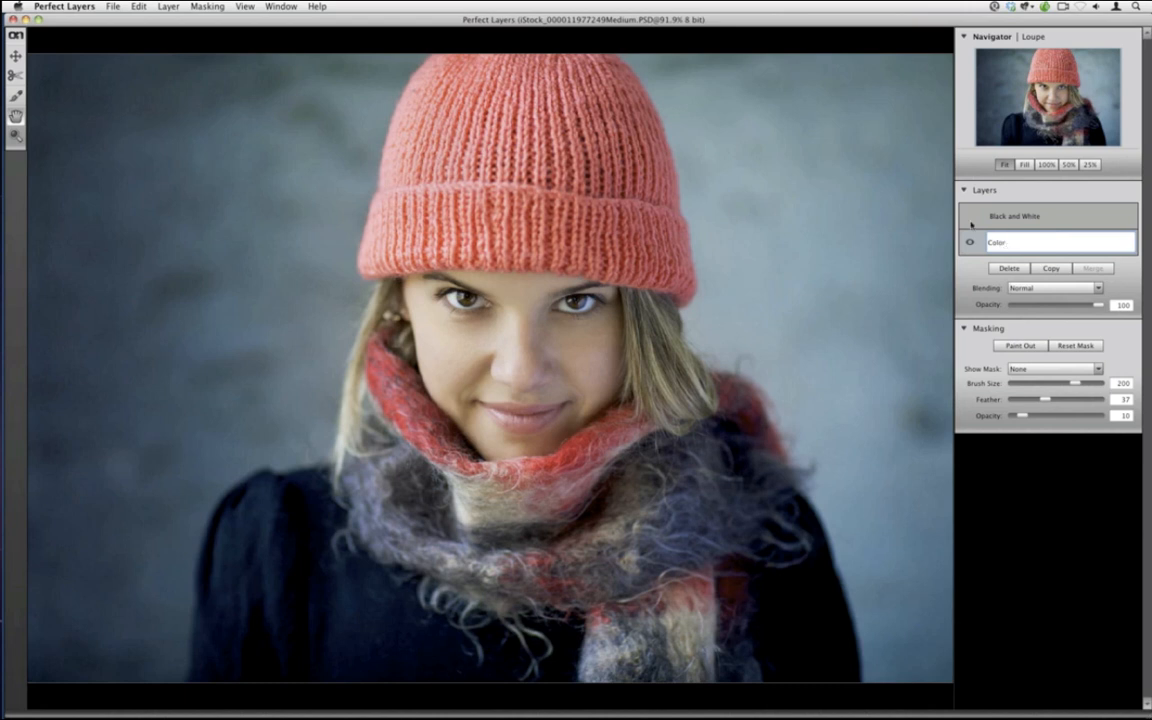
pyautogui.click(969, 216)
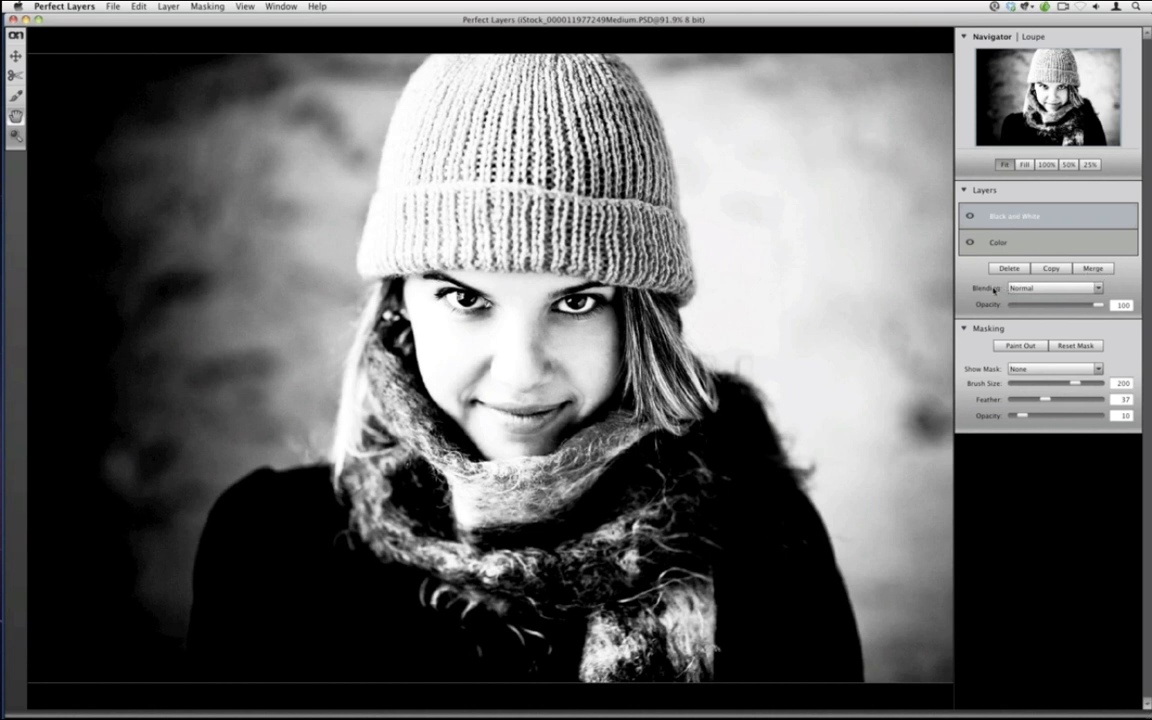
# Set the Black and White layer's blending mode to Overlay and its opacity to 78.
pyautogui.click(1080, 290)
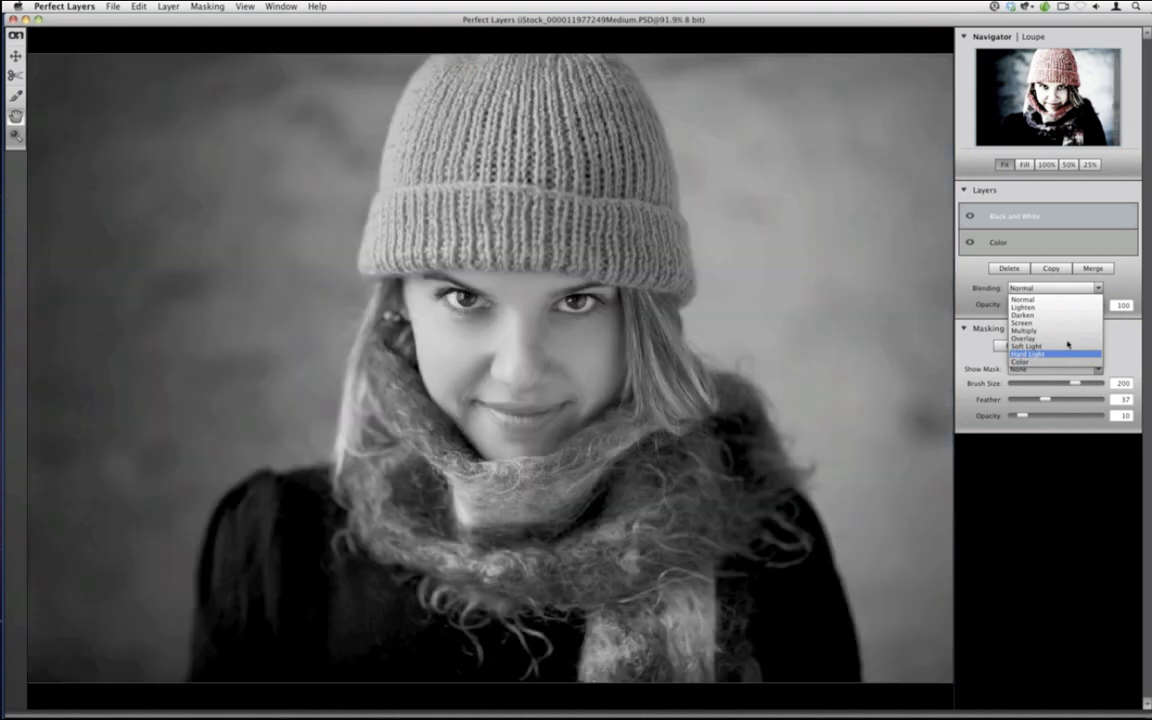
pyautogui.click(1066, 339)
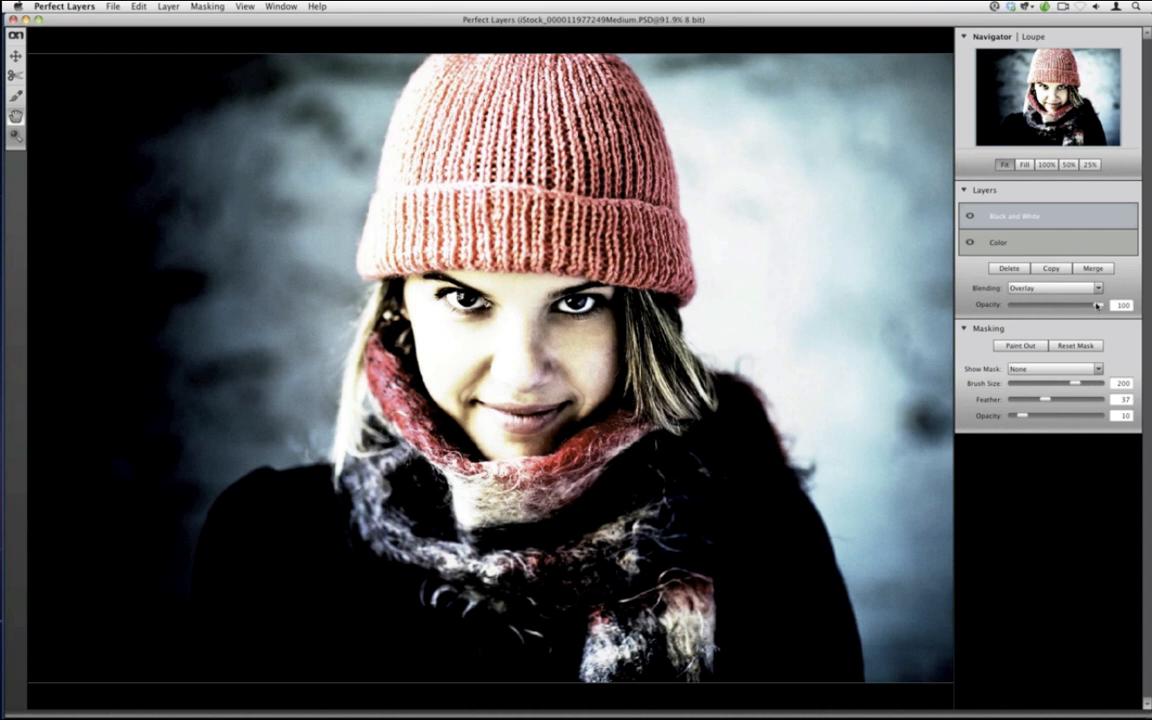
pyautogui.moveTo(1098, 305); pyautogui.dragTo(1013, 304)
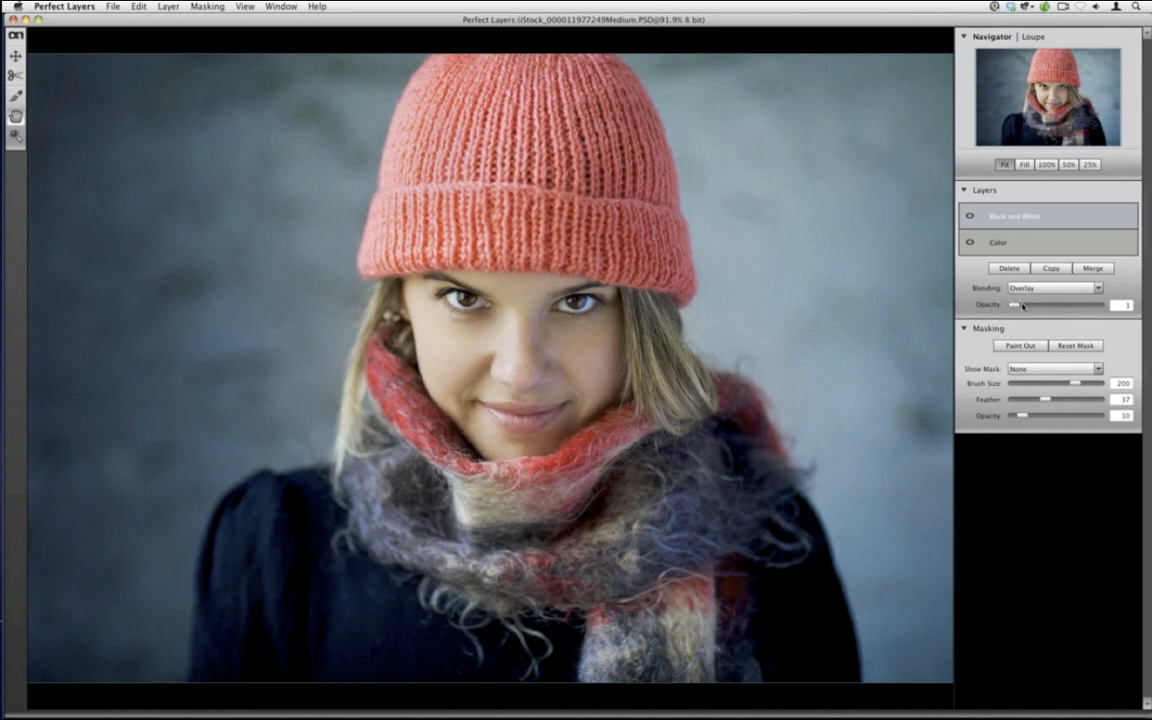
pyautogui.moveTo(1022, 306); pyautogui.dragTo(1098, 305)
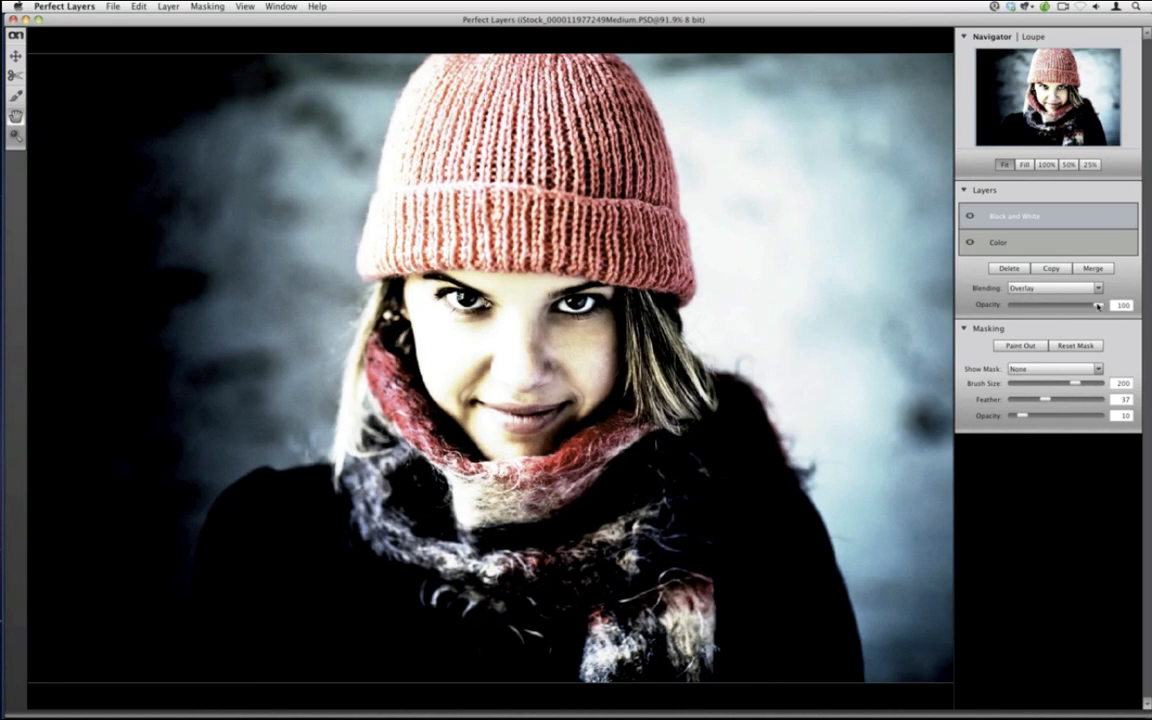
pyautogui.moveTo(1098, 306); pyautogui.dragTo(1080, 305)
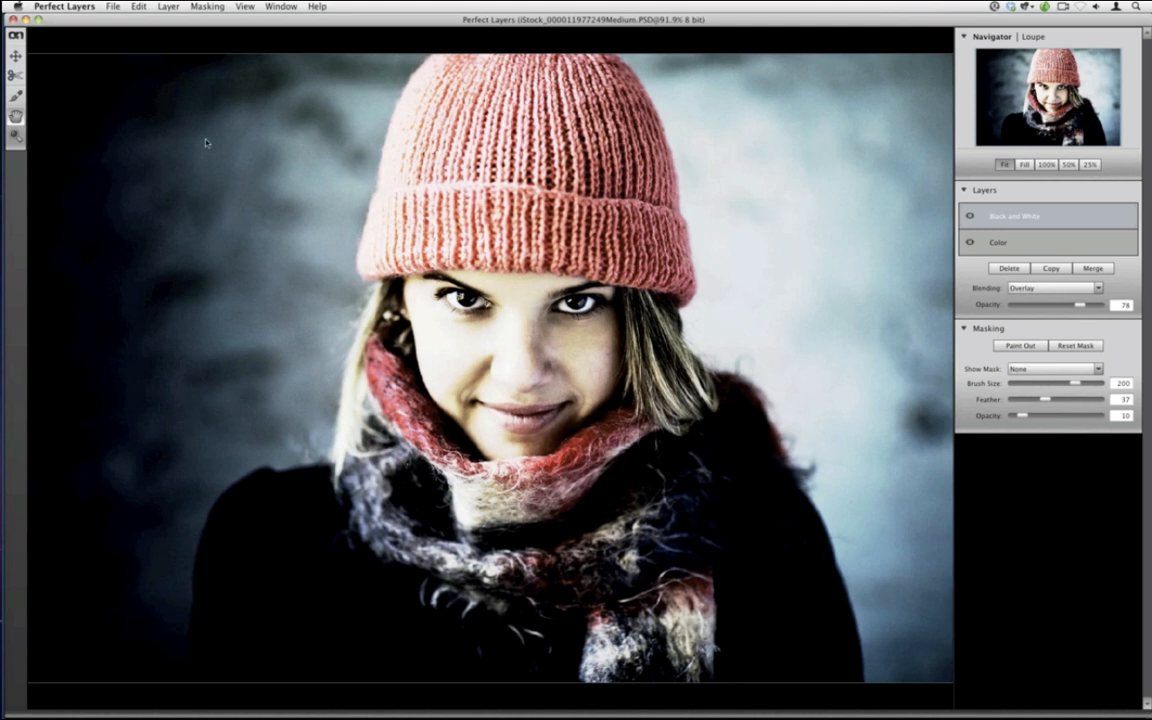
# Paint out the Black and White layer over the face with a size 100 masking brush at opacity 60, and set the feather to 40.
pyautogui.click(16, 96)
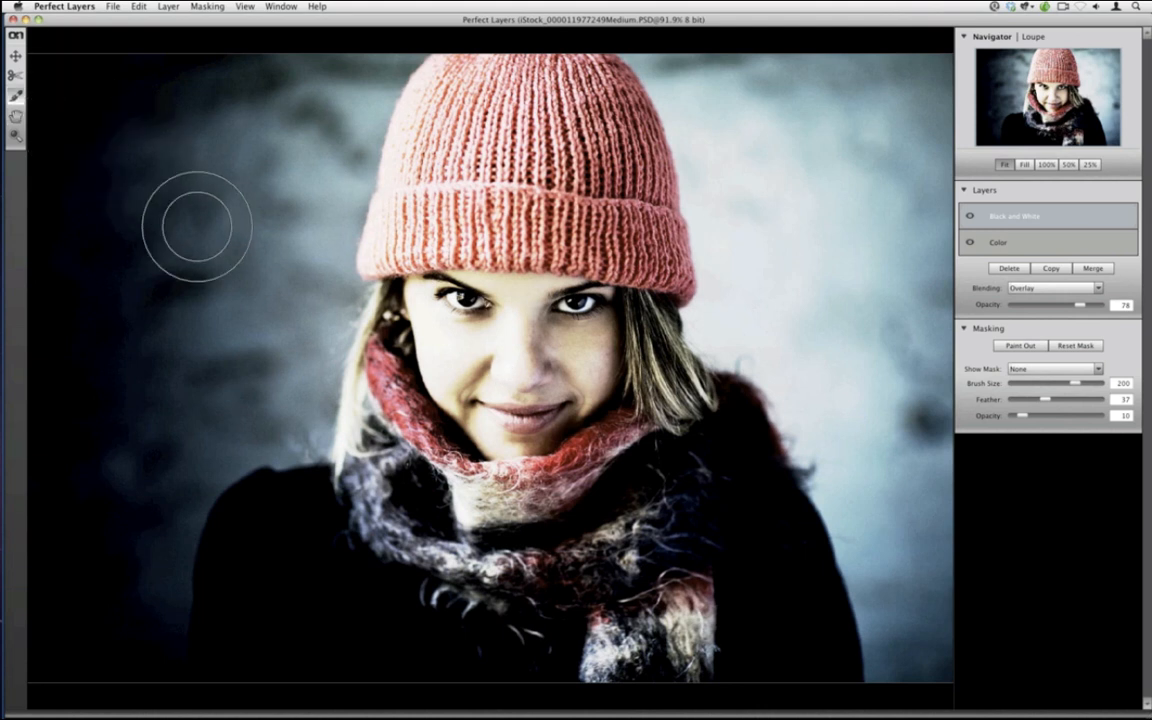
pyautogui.press('[')
pyautogui.press('[')
pyautogui.press('[')
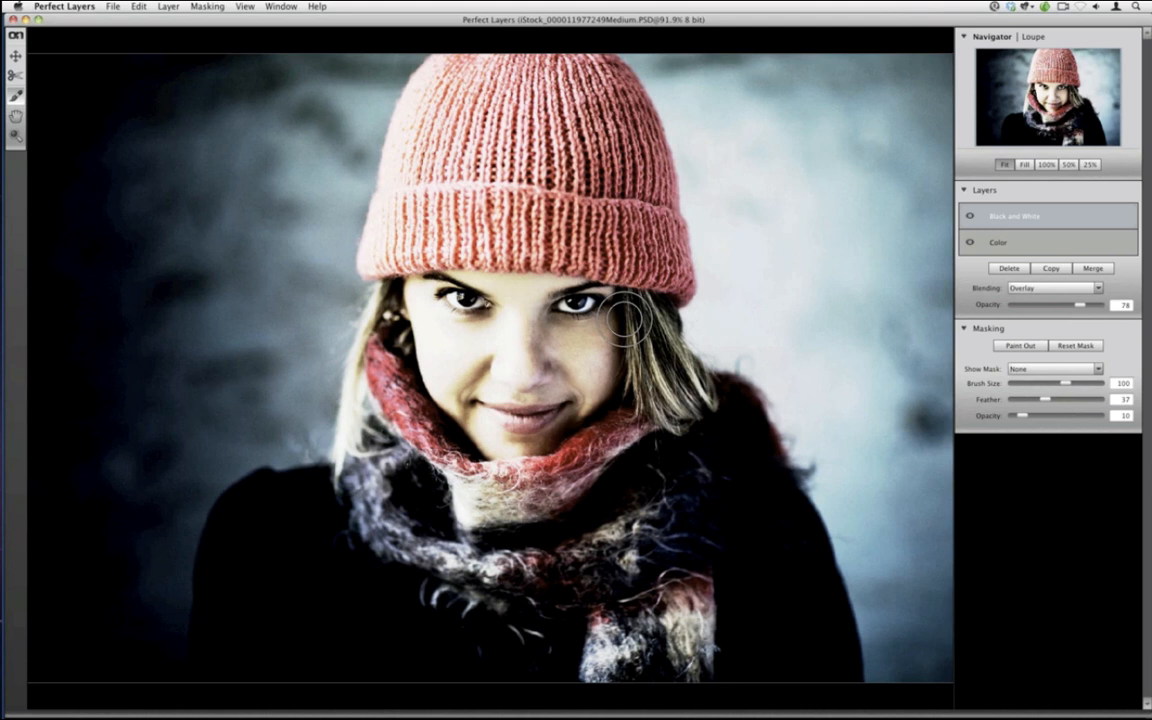
pyautogui.click(969, 217)
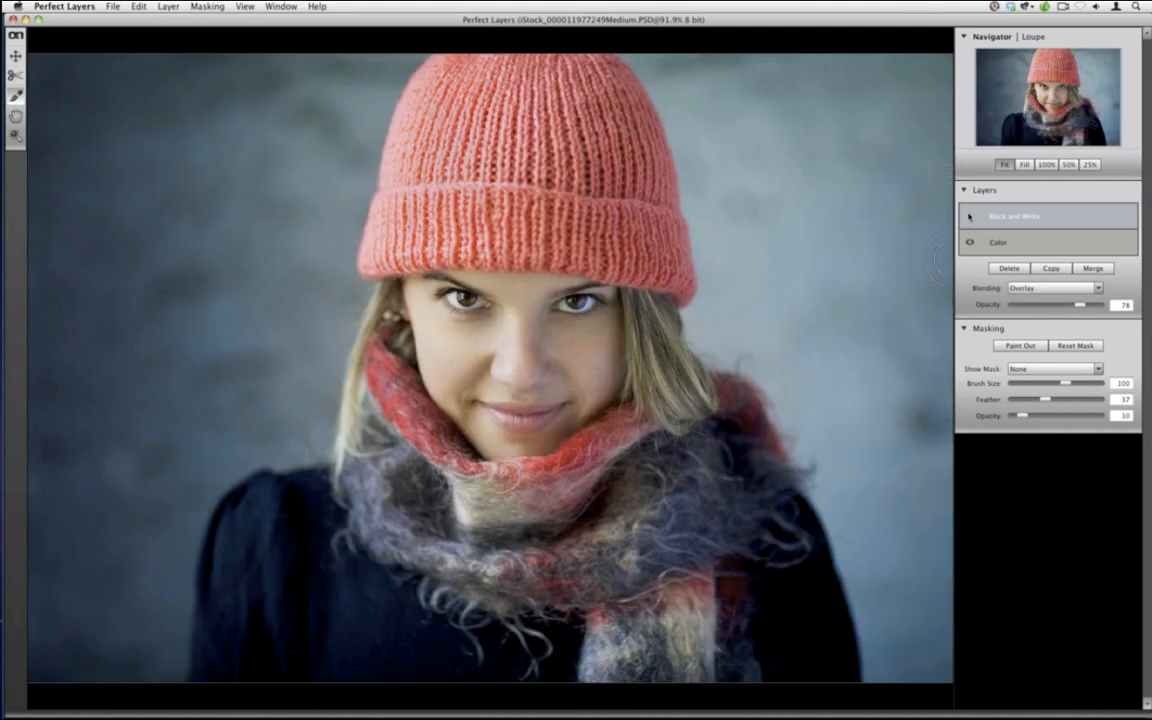
pyautogui.click(969, 217)
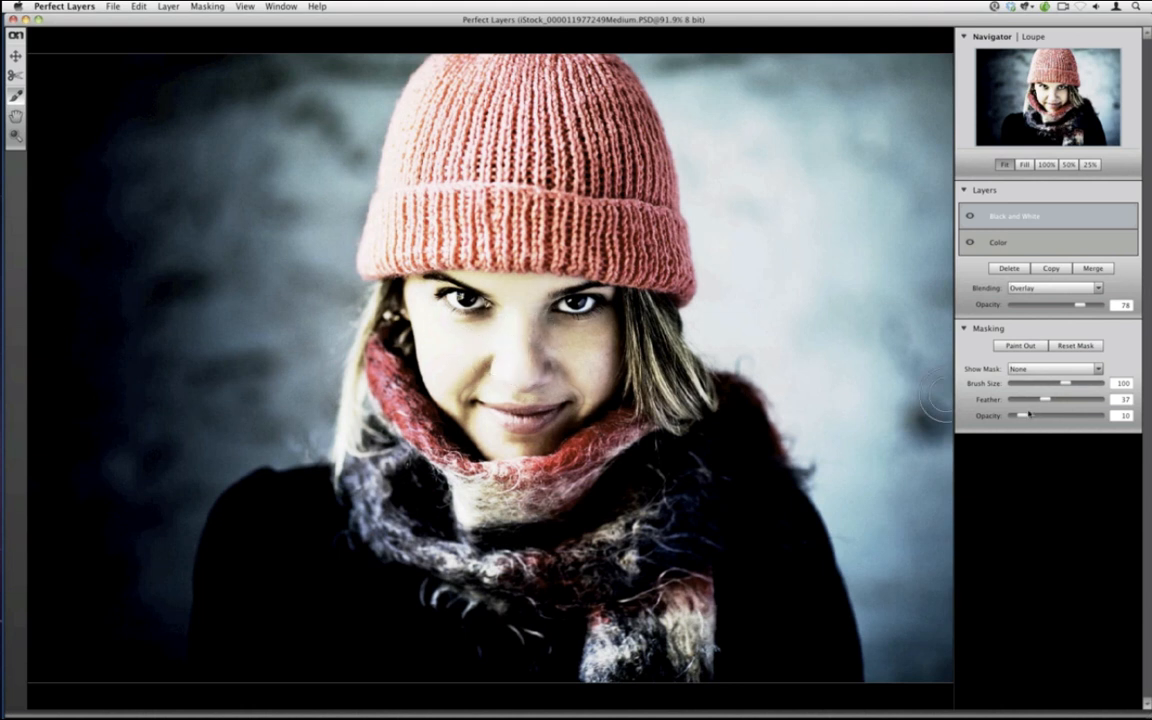
pyautogui.moveTo(1021, 416); pyautogui.dragTo(1100, 419)
pyautogui.moveTo(1102, 416); pyautogui.dragTo(1066, 418)
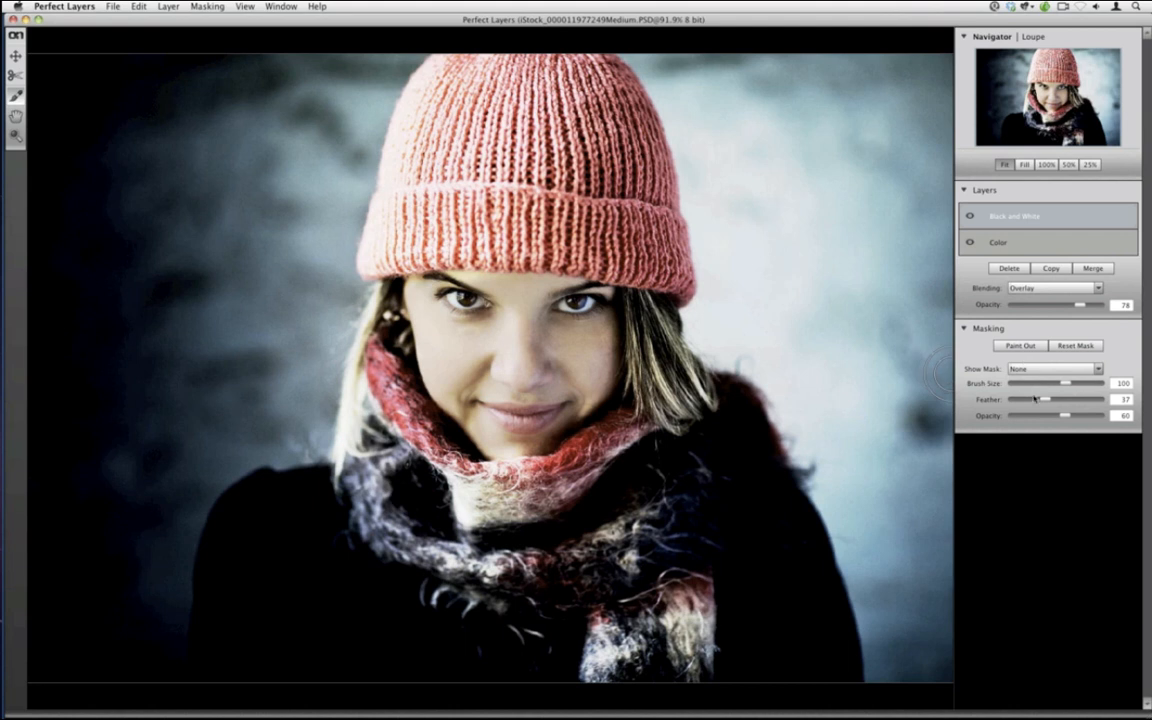
pyautogui.moveTo(1044, 399); pyautogui.dragTo(1047, 400)
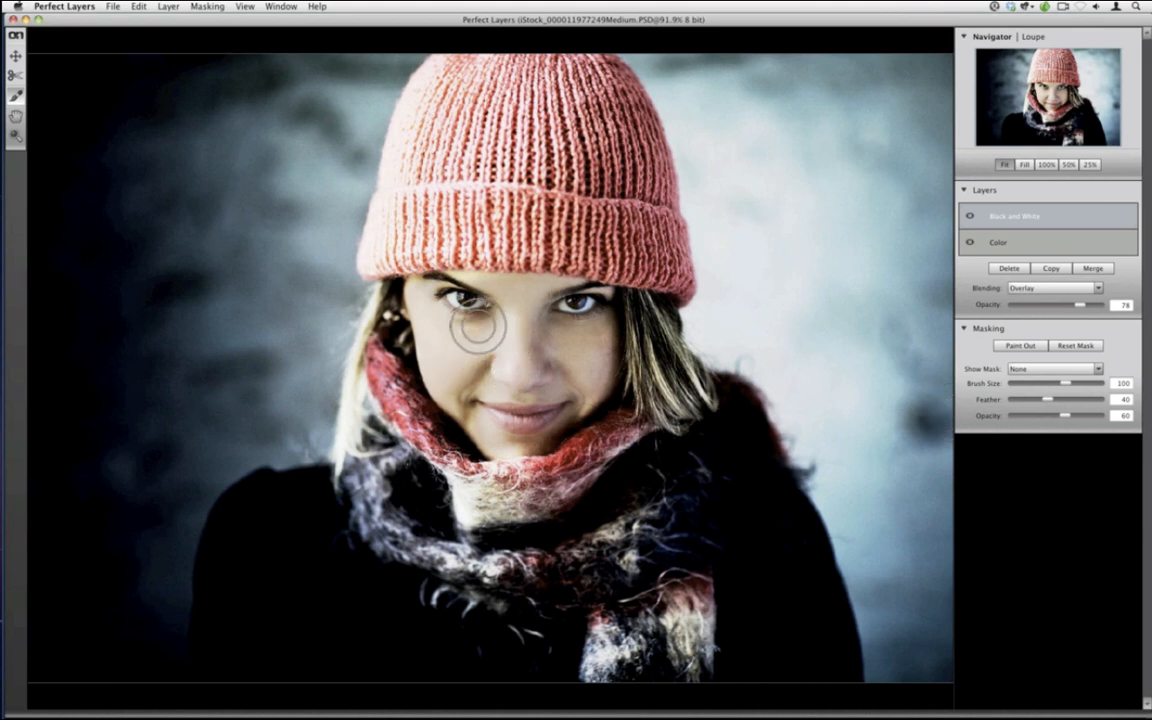
# Refine the mask around the eyes and forehead with brush sizes 60 and 30, and compare with the Black and White layer hidden.
pyautogui.press('[')
pyautogui.press('[')
pyautogui.press('[')
pyautogui.press('[')
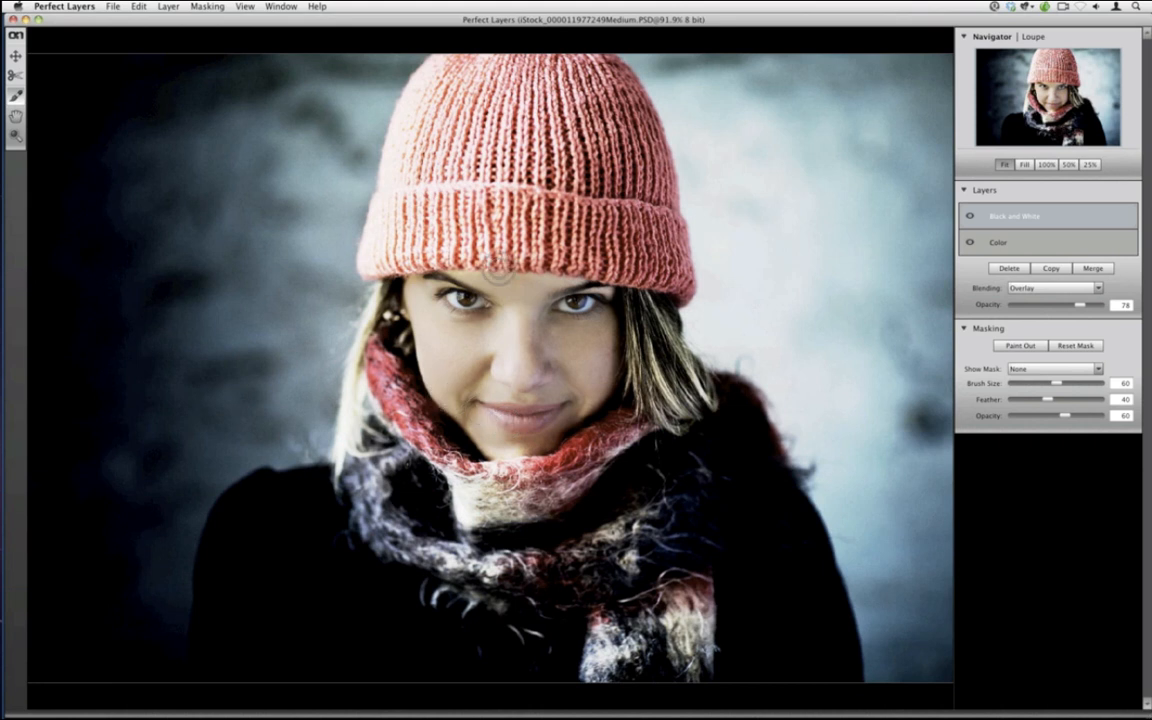
pyautogui.press('[')
pyautogui.press('[')
pyautogui.press('[')
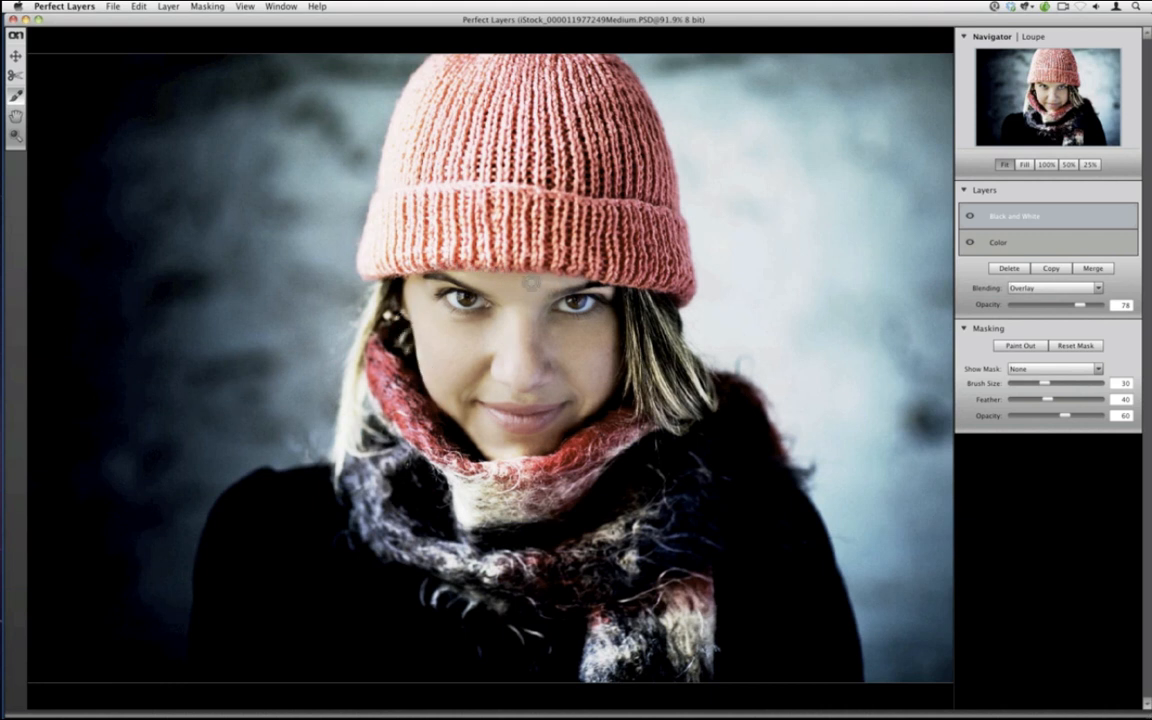
pyautogui.click(969, 218)
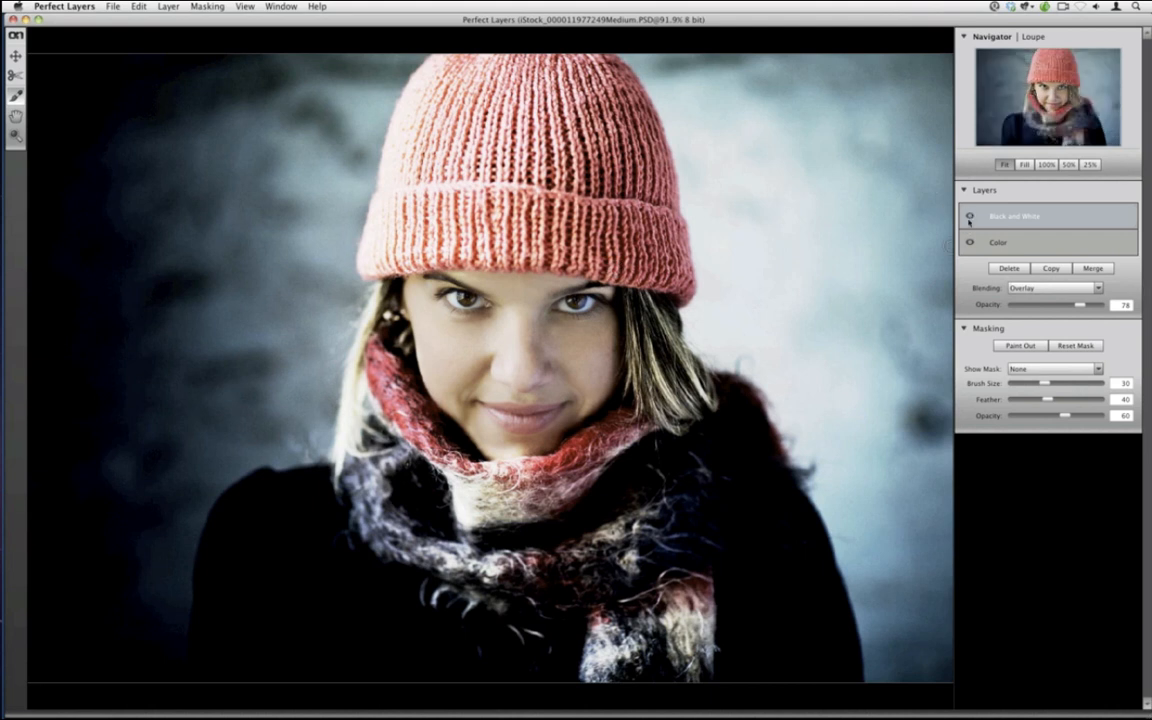
pyautogui.click(969, 217)
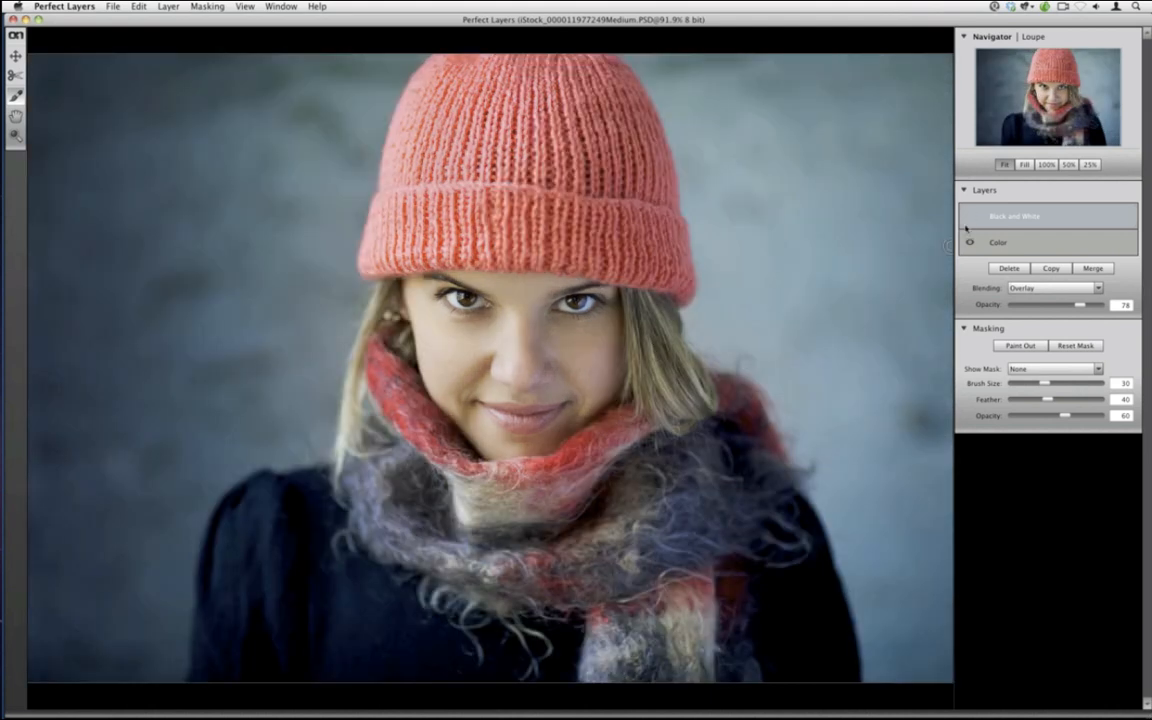
pyautogui.click(969, 216)
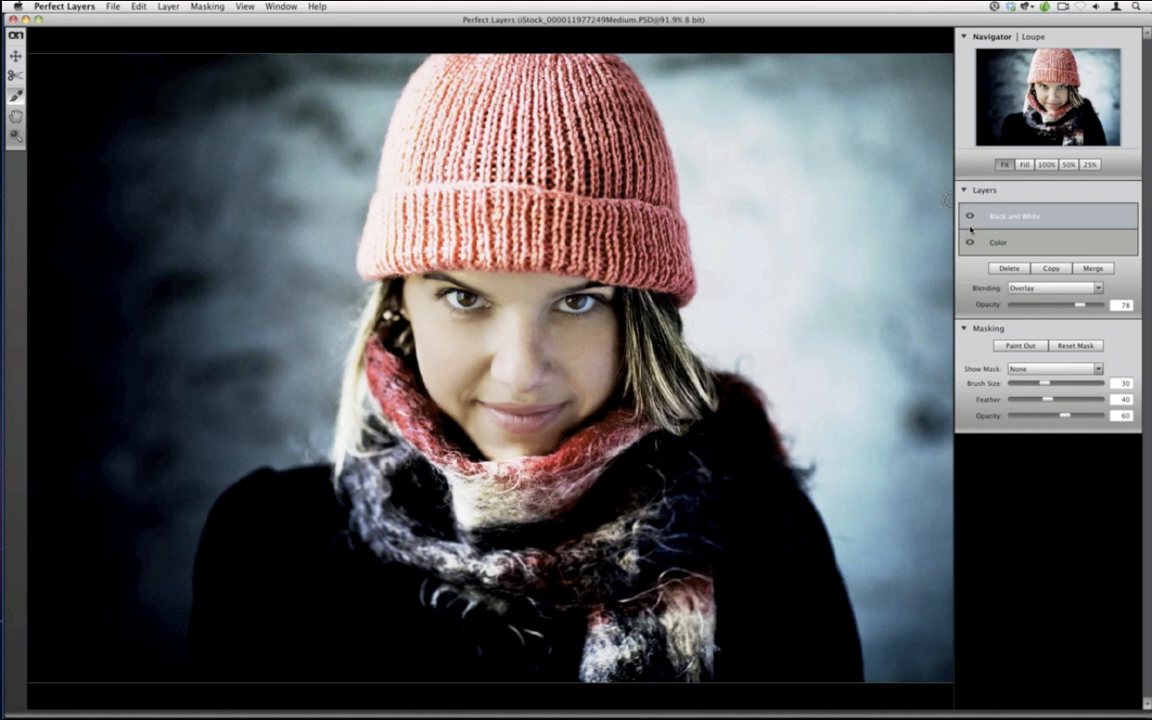
# Check the file types offered for exporting the layered portrait, and close the export dialog without exporting.
pyautogui.click(115, 6)
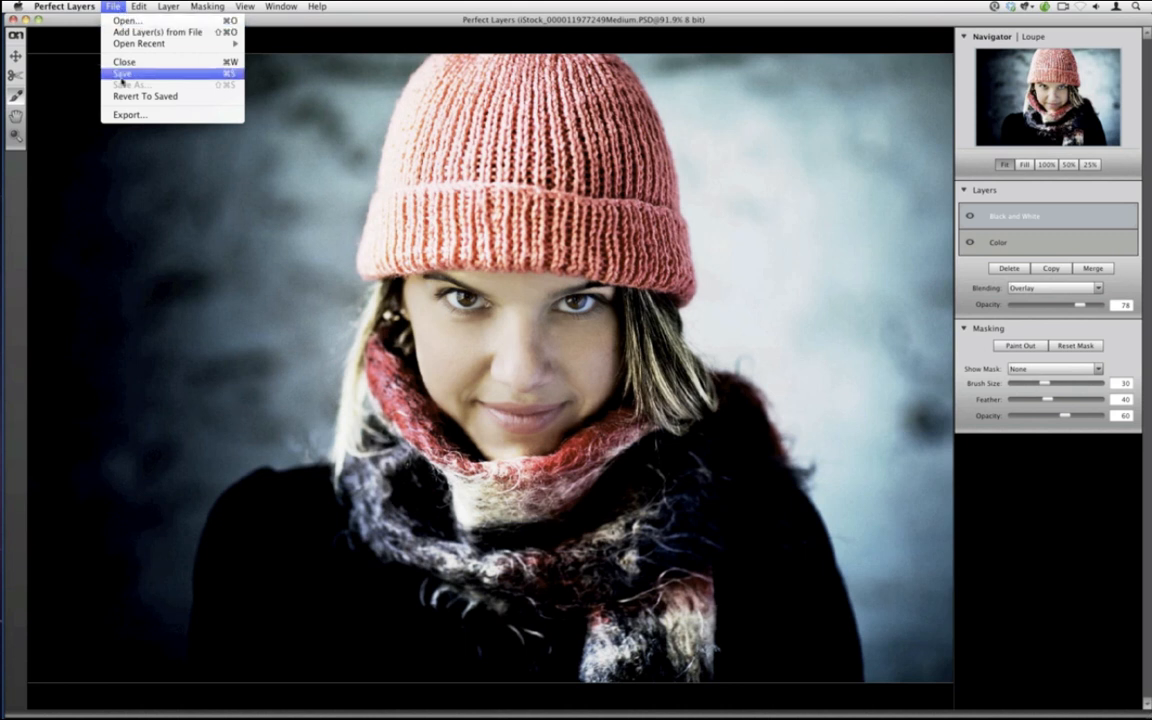
pyautogui.click(128, 114)
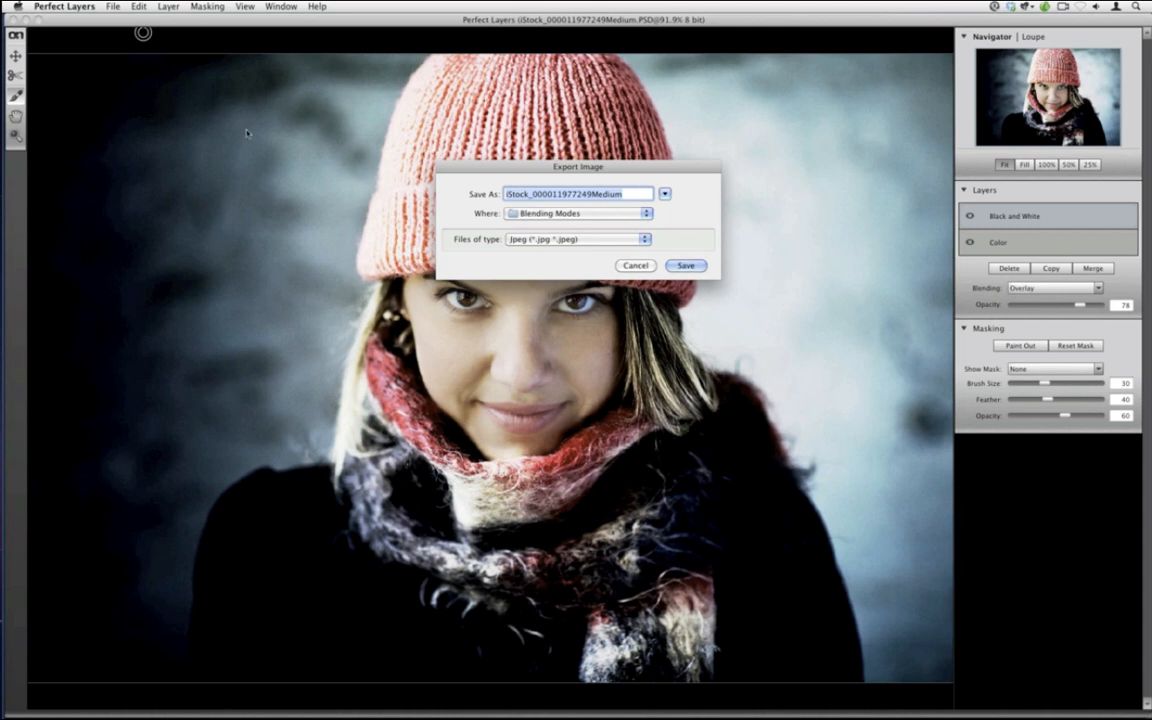
pyautogui.click(582, 240)
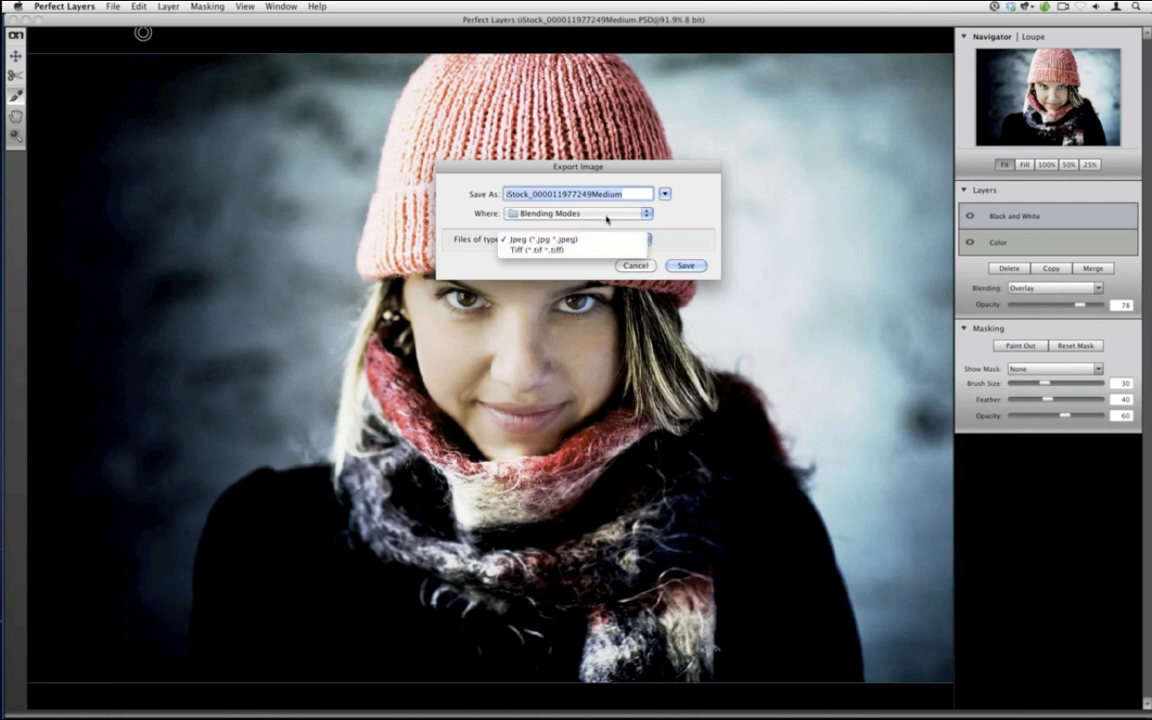
pyautogui.click(682, 223)
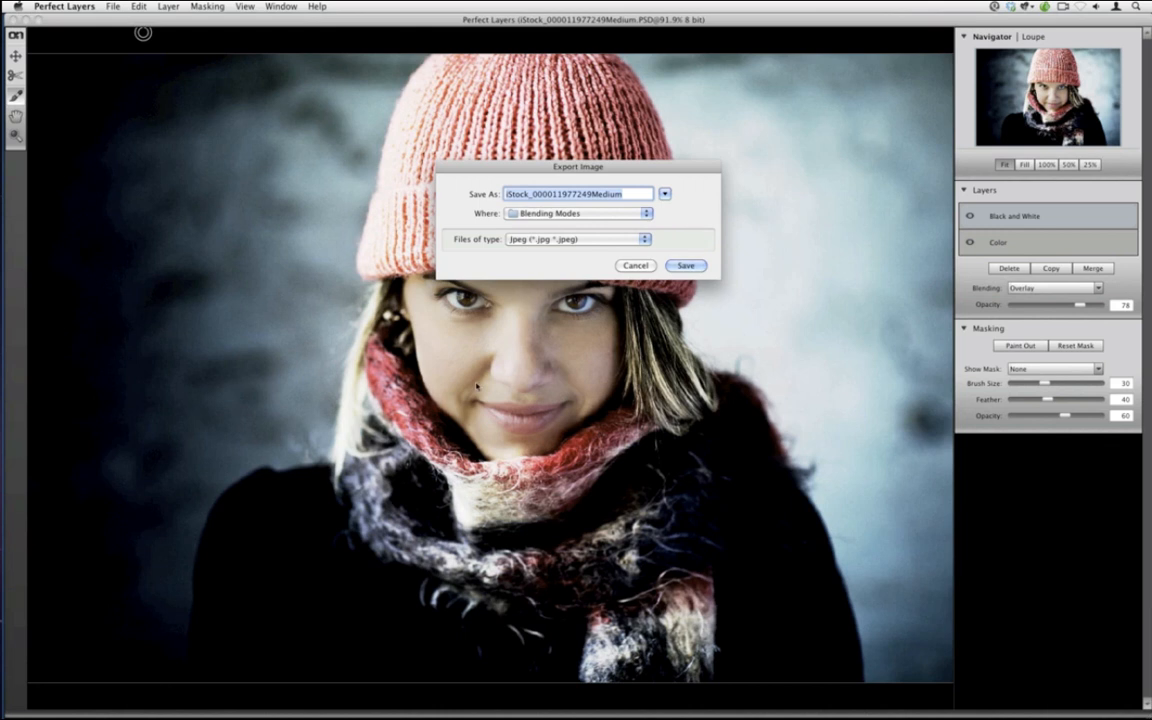
pyautogui.click(634, 265)
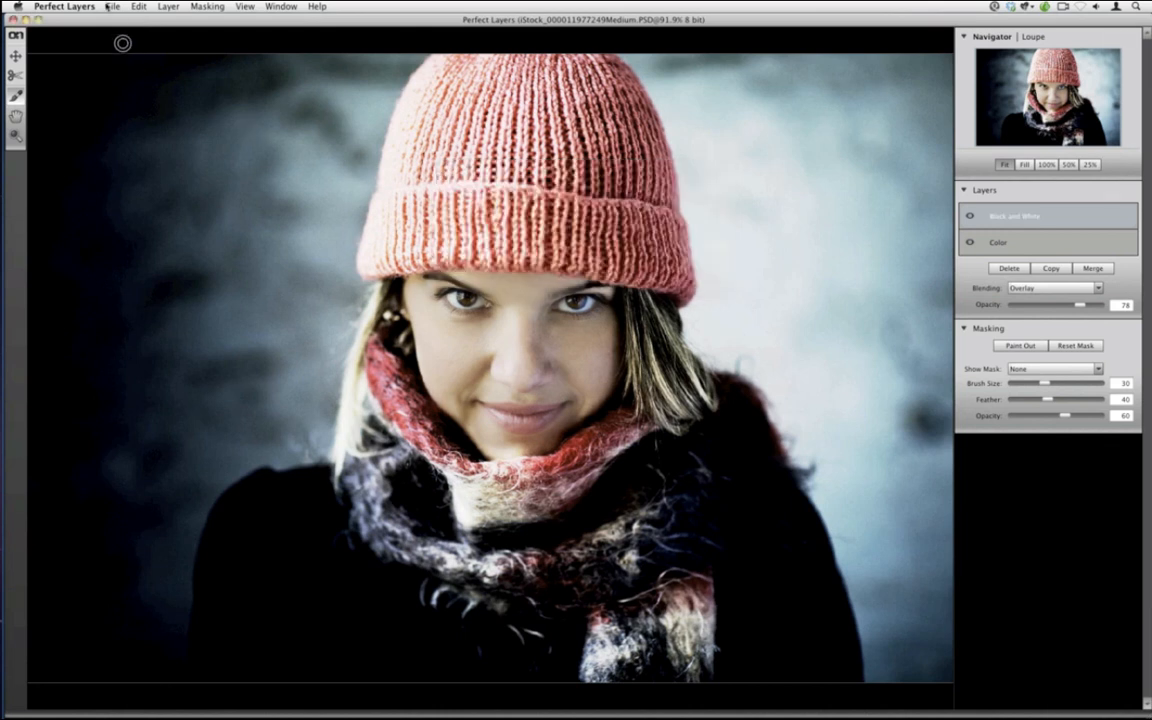
# Save and close the layered portrait file, return to Lightroom, and view the edited PSD enlarged.
pyautogui.click(112, 7)
pyautogui.click(108, 73)
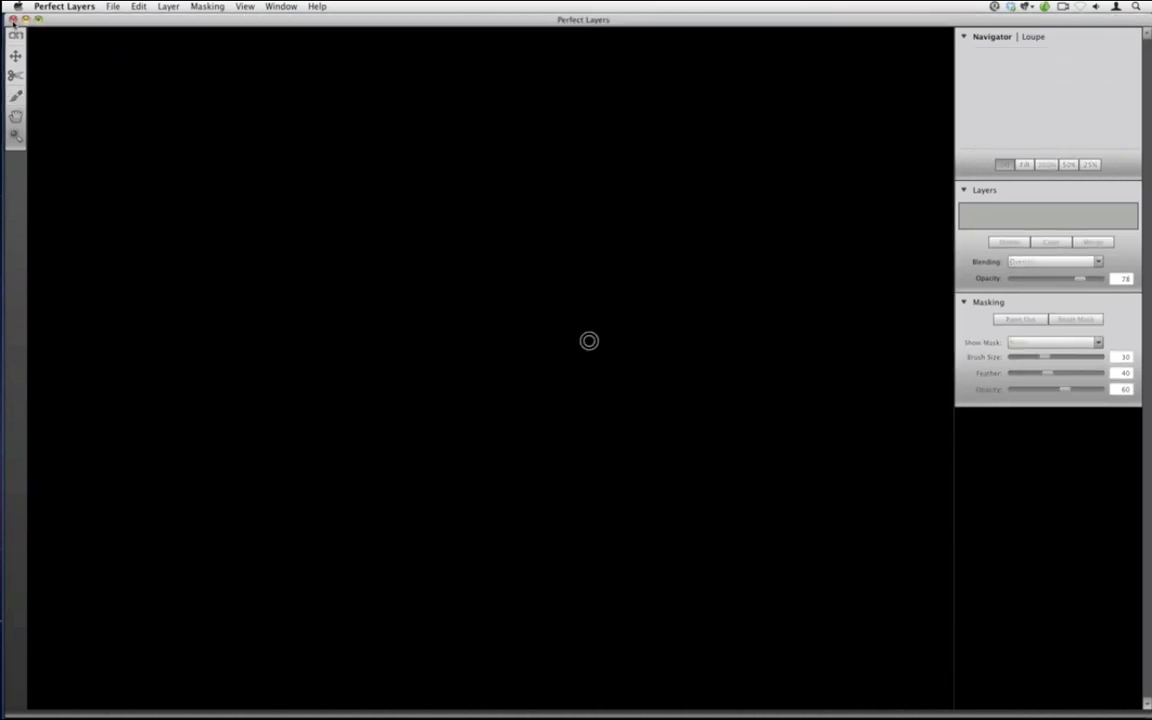
pyautogui.click(12, 20)
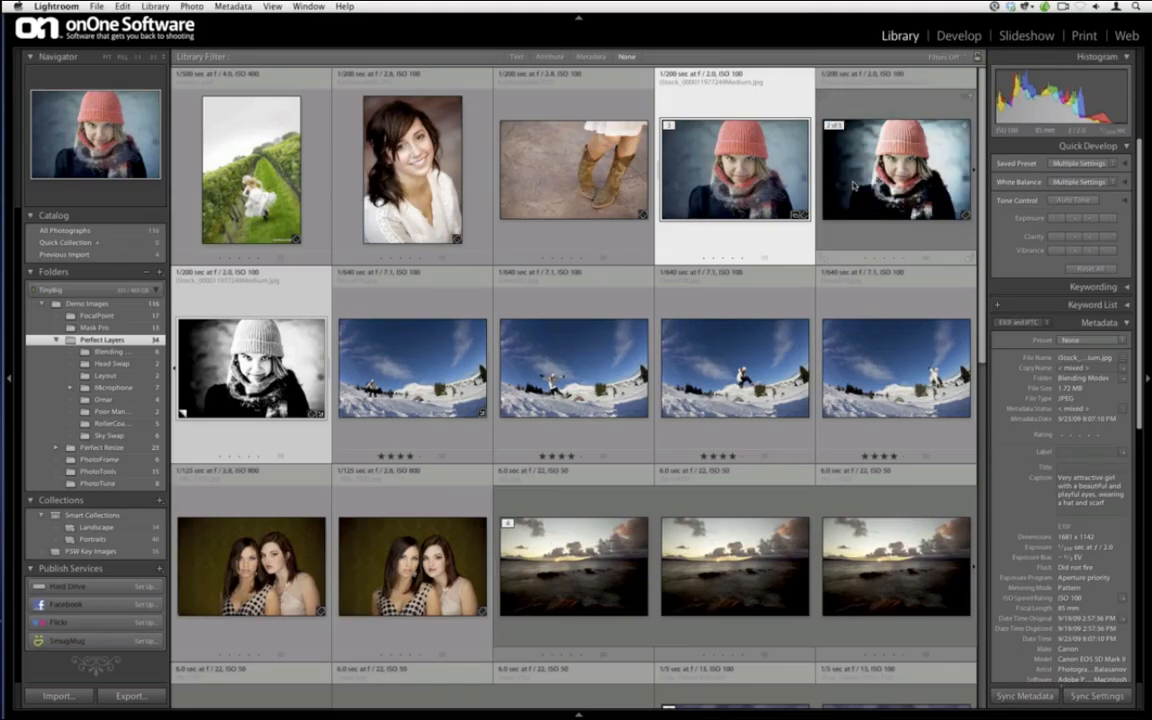
pyautogui.doubleClick(853, 186)
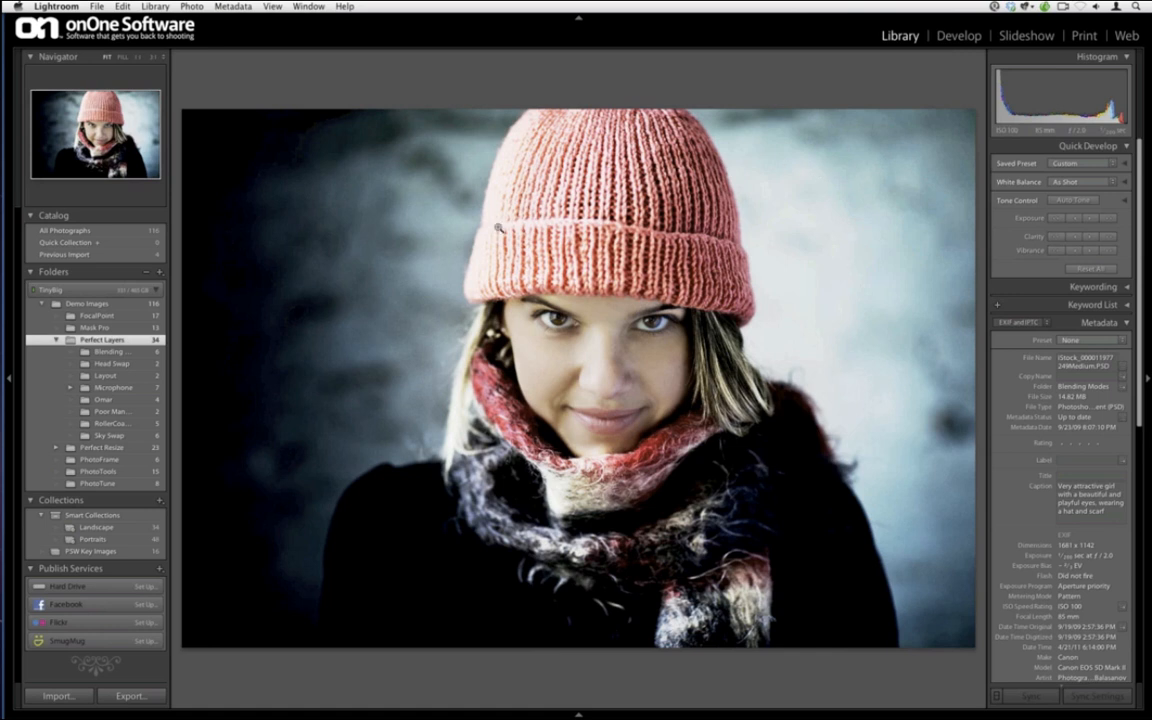
# Open the RollerCoaster folder in Lightroom and step through its photos one at a time.
pyautogui.click(148, 426)
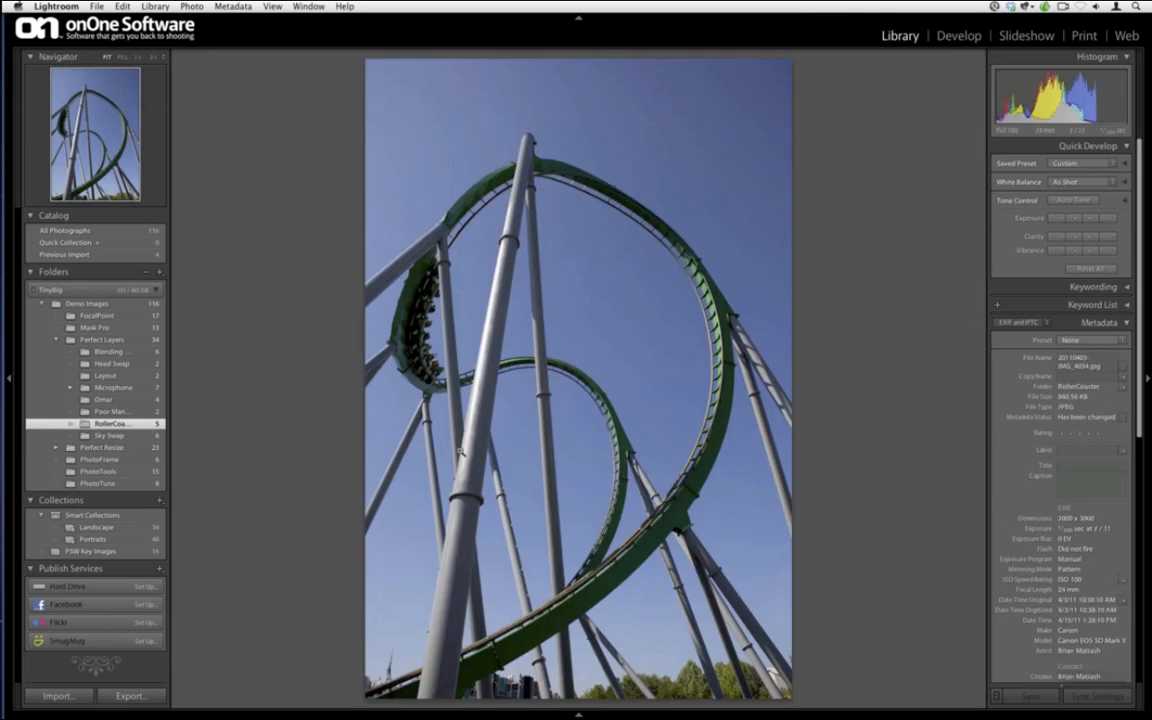
pyautogui.press('Right')
pyautogui.press('Right')
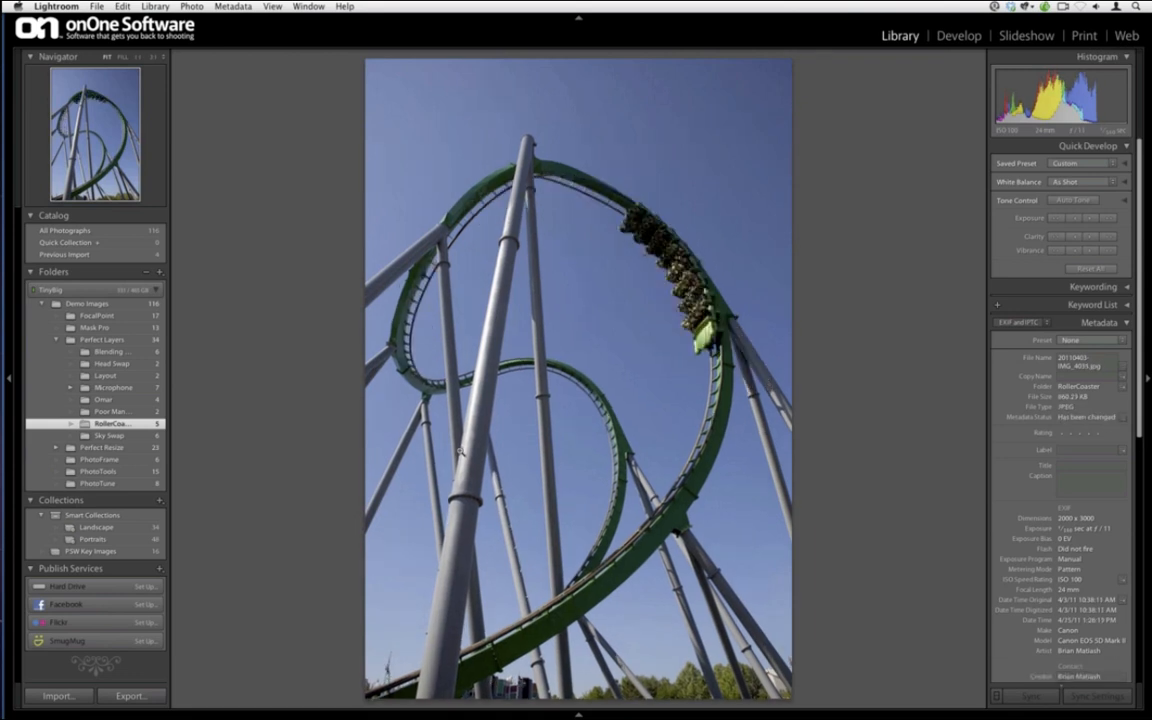
pyautogui.press('Right')
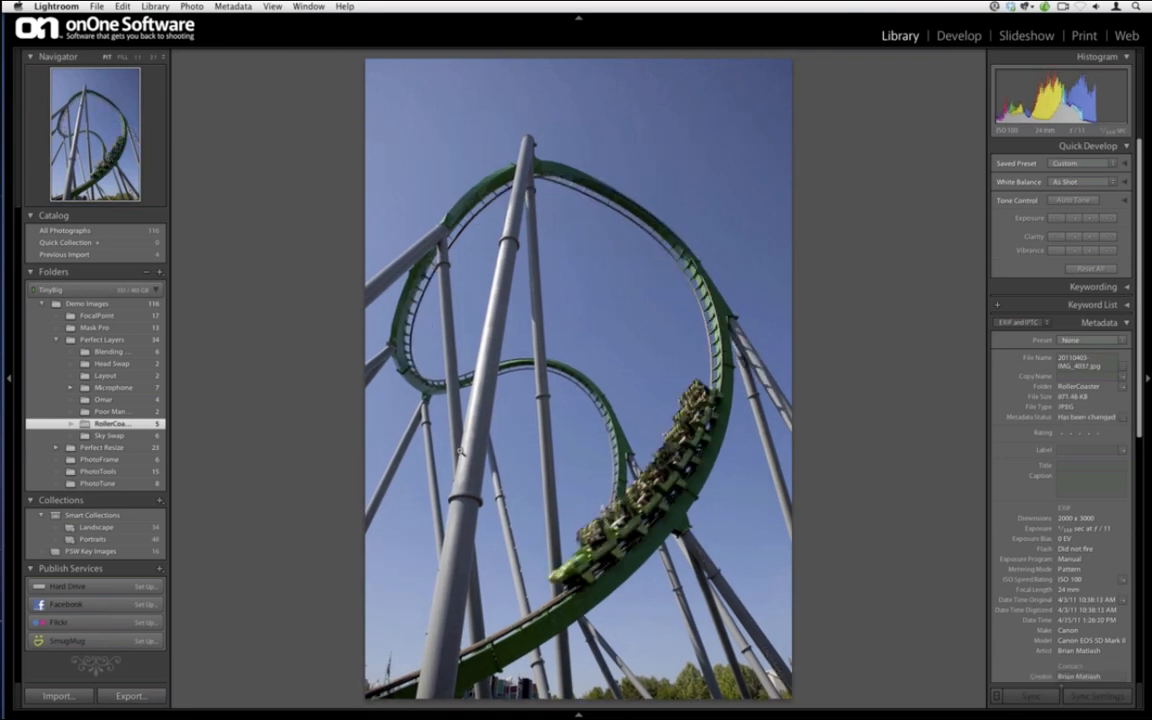
# In the grid view, reject the stacked PSD copy of the first roller coaster photo and remove it from the catalog.
pyautogui.press('g')
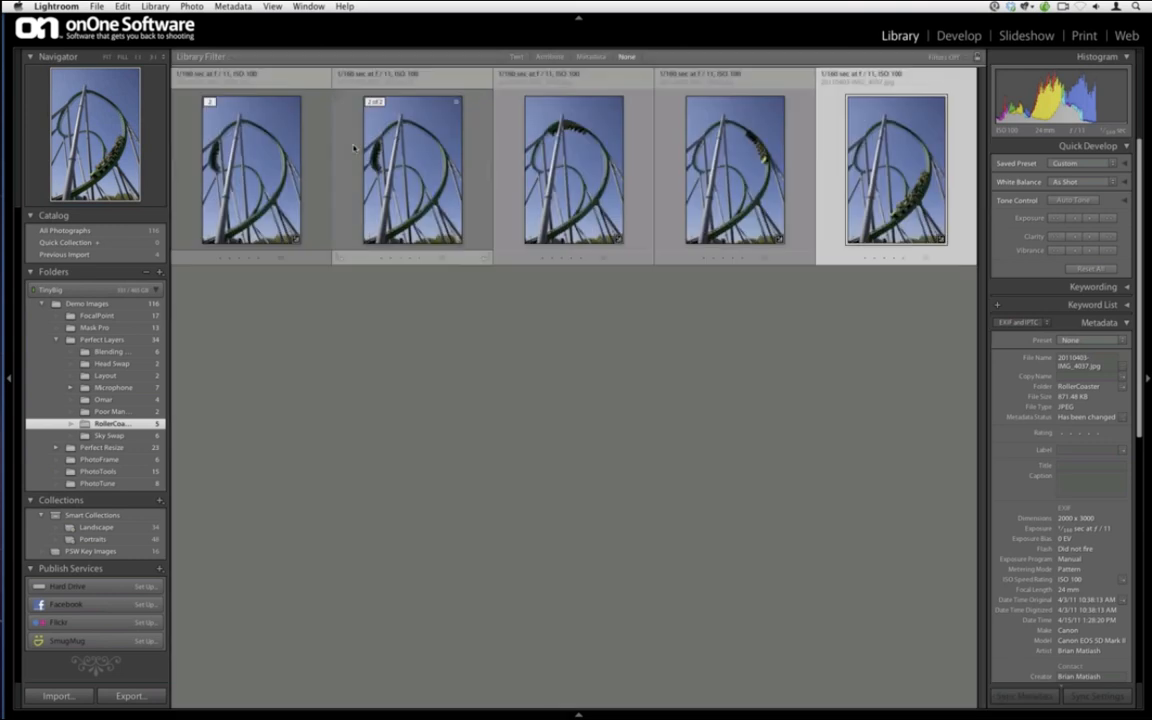
pyautogui.click(340, 136)
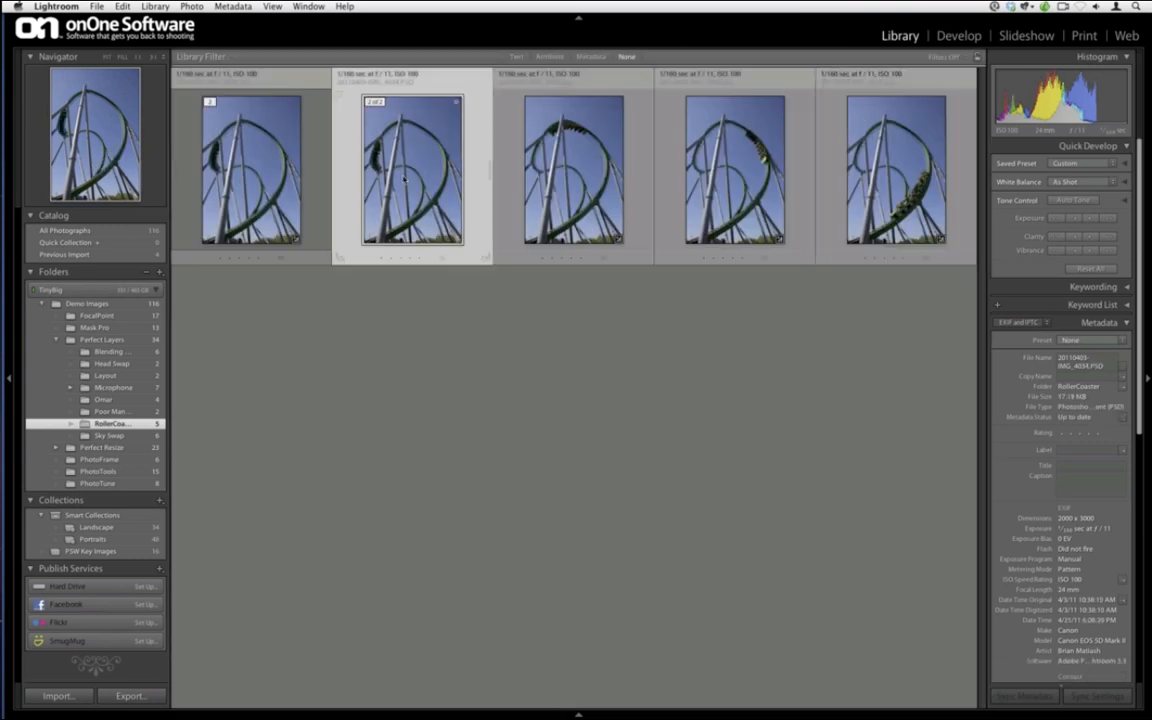
pyautogui.press('x')
pyautogui.press('super+BackSpace')
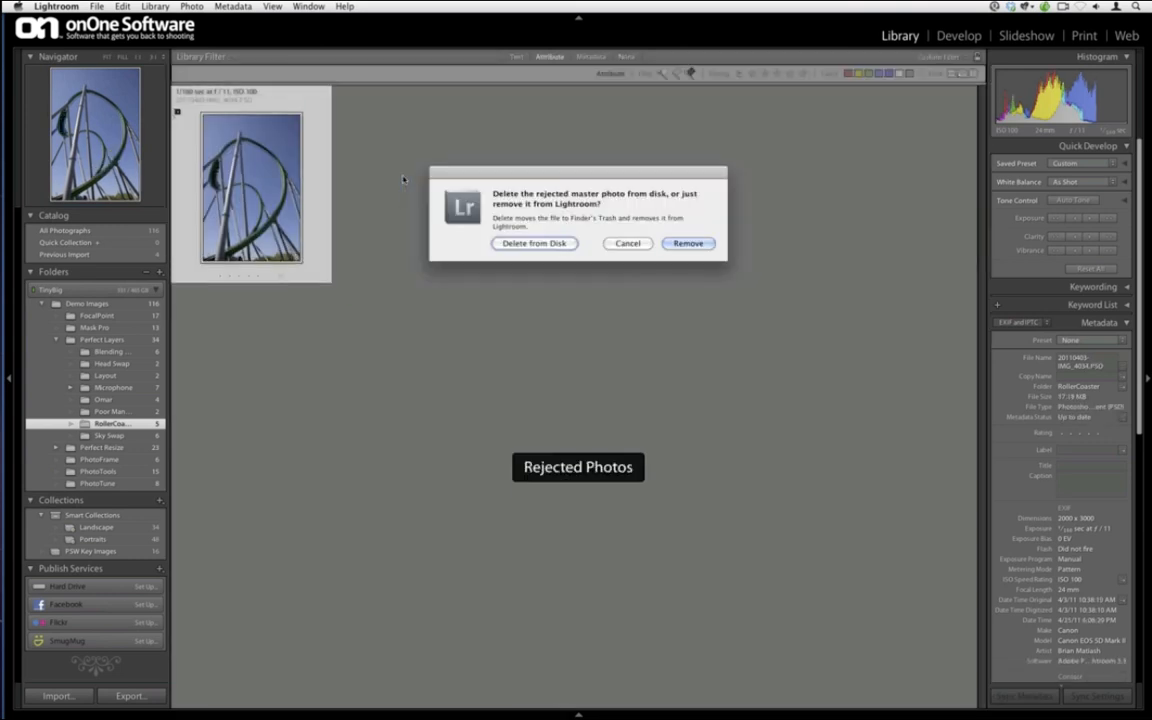
pyautogui.press('Return')
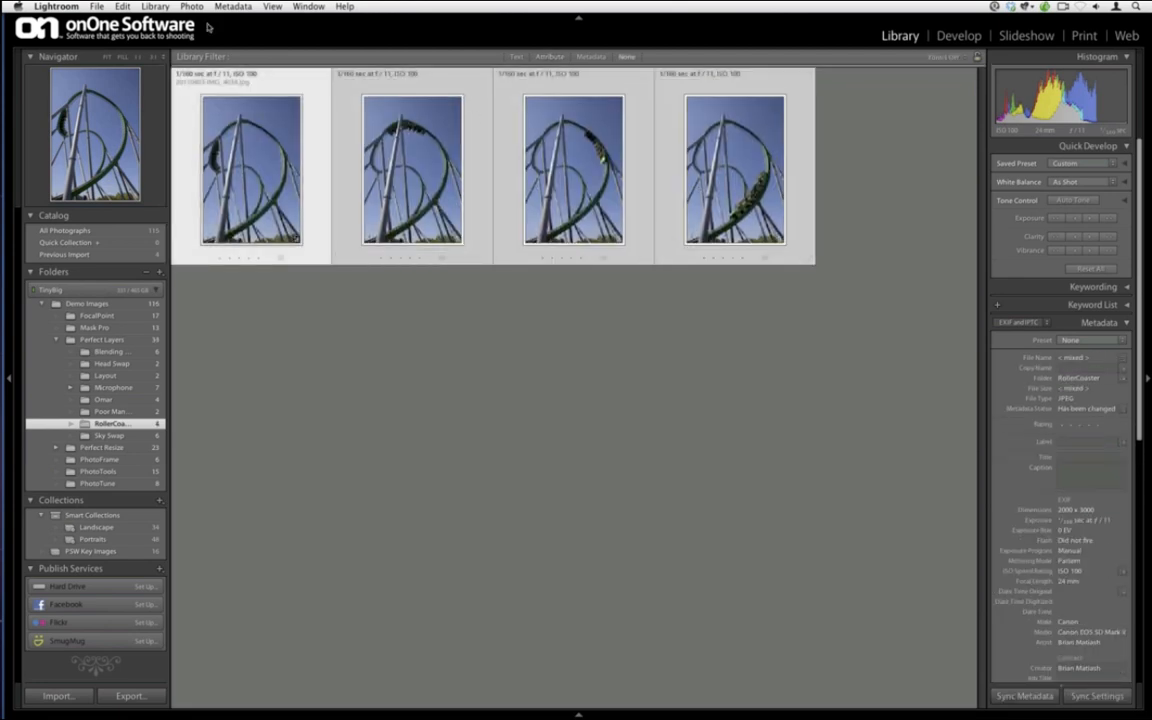
# Send the four roller coaster photos to Perfect Layers as one layered file and dismiss the welcome slideshow.
pyautogui.click(97, 6)
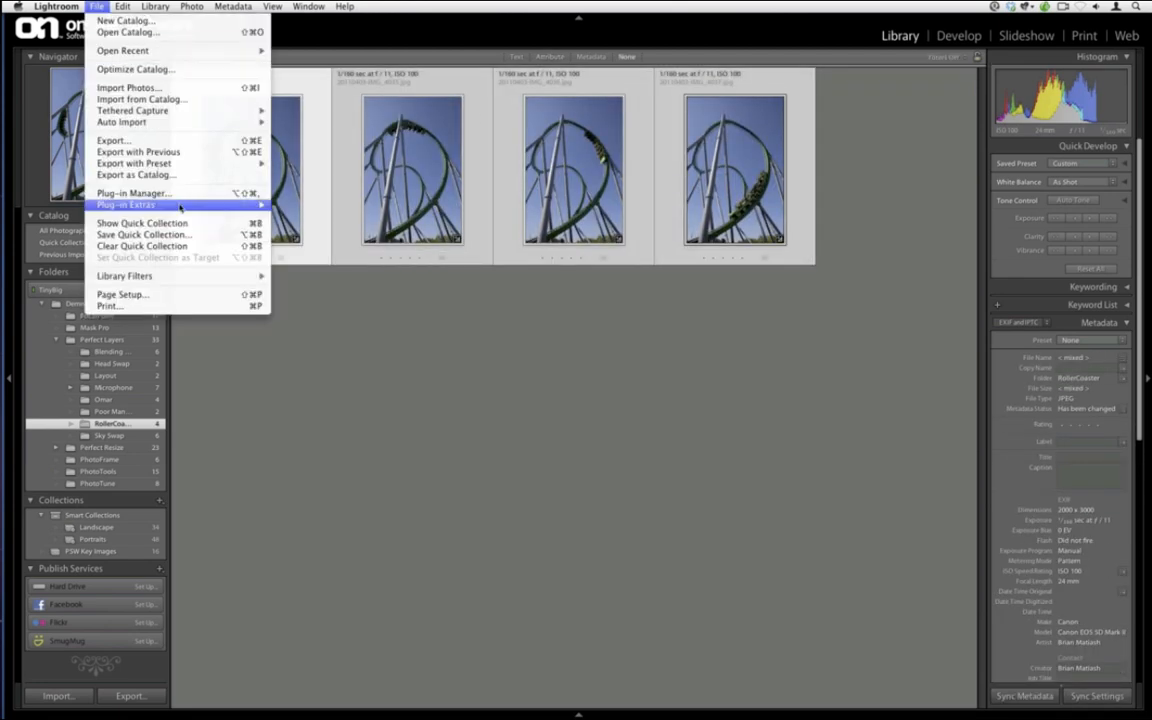
pyautogui.moveTo(228, 204)
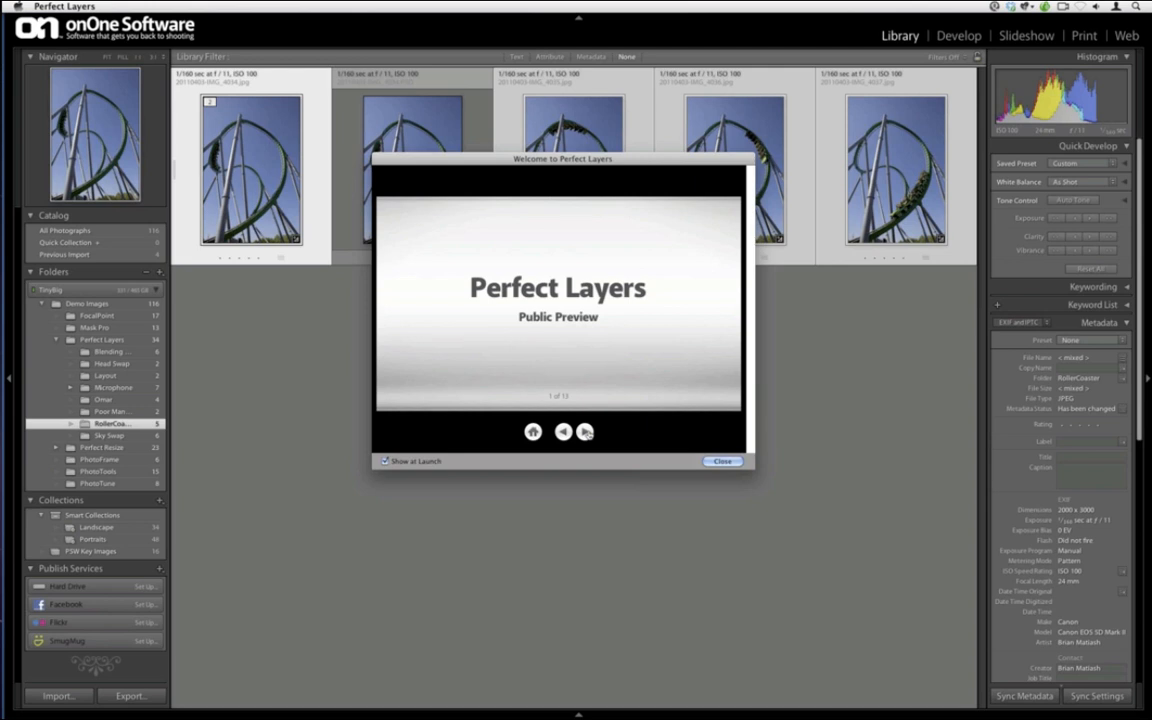
pyautogui.click(586, 432)
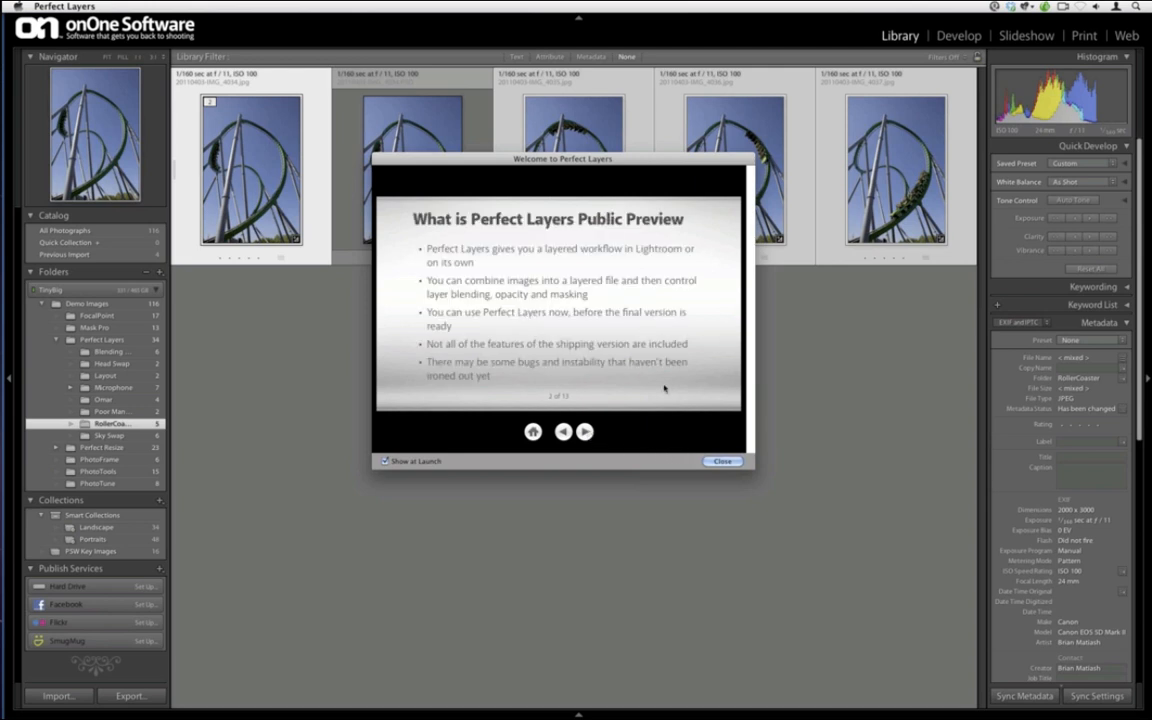
pyautogui.click(723, 462)
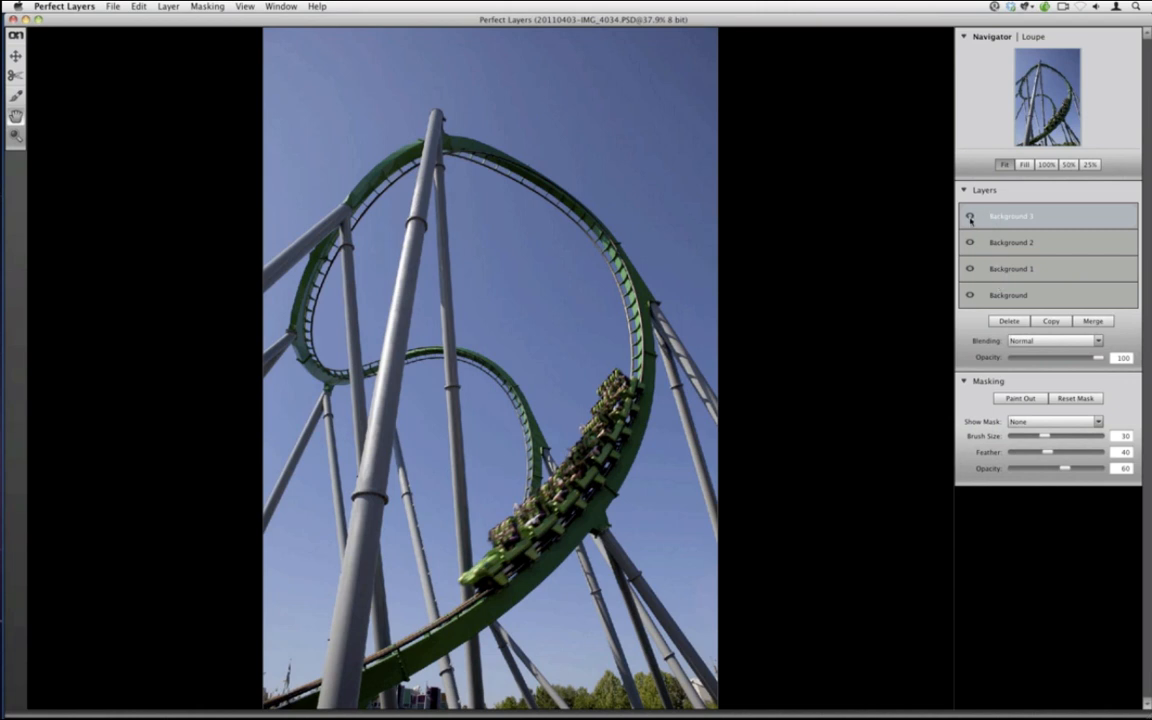
# Rename the four layers from top to bottom Fourth, Third, Second and First, leaving all of them visible.
pyautogui.click(970, 223)
pyautogui.click(970, 223)
pyautogui.doubleClick(999, 219)
pyautogui.write('Fourth')
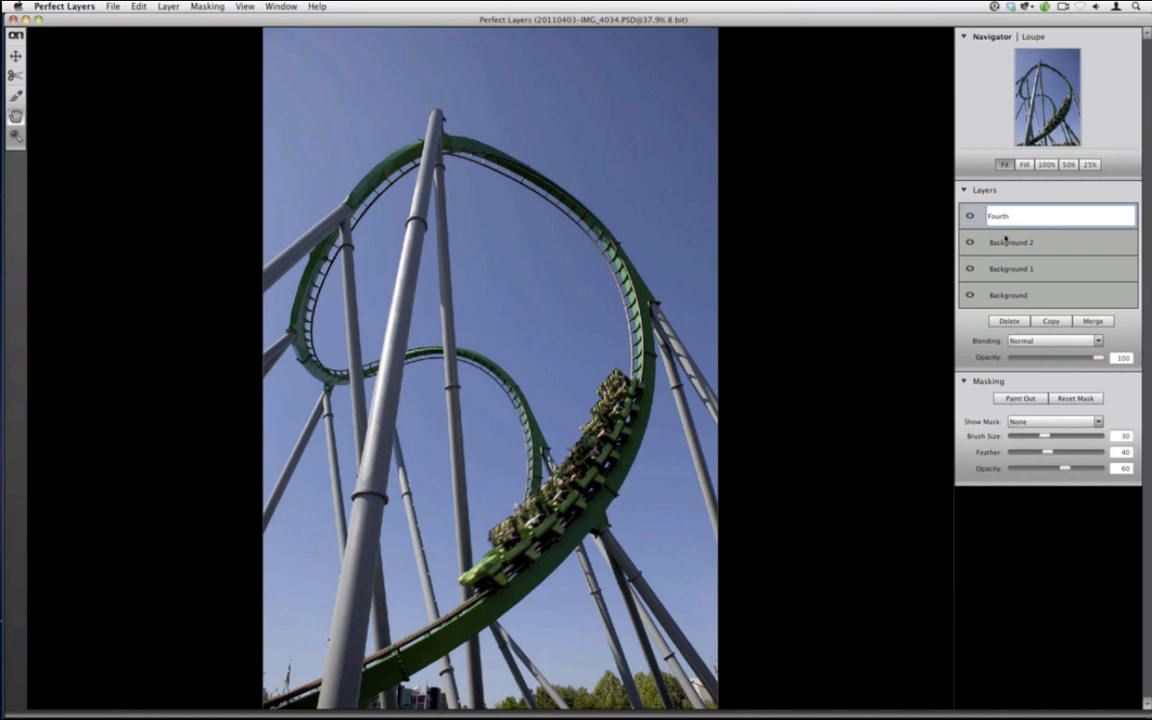
pyautogui.doubleClick(1005, 243)
pyautogui.write('Third')
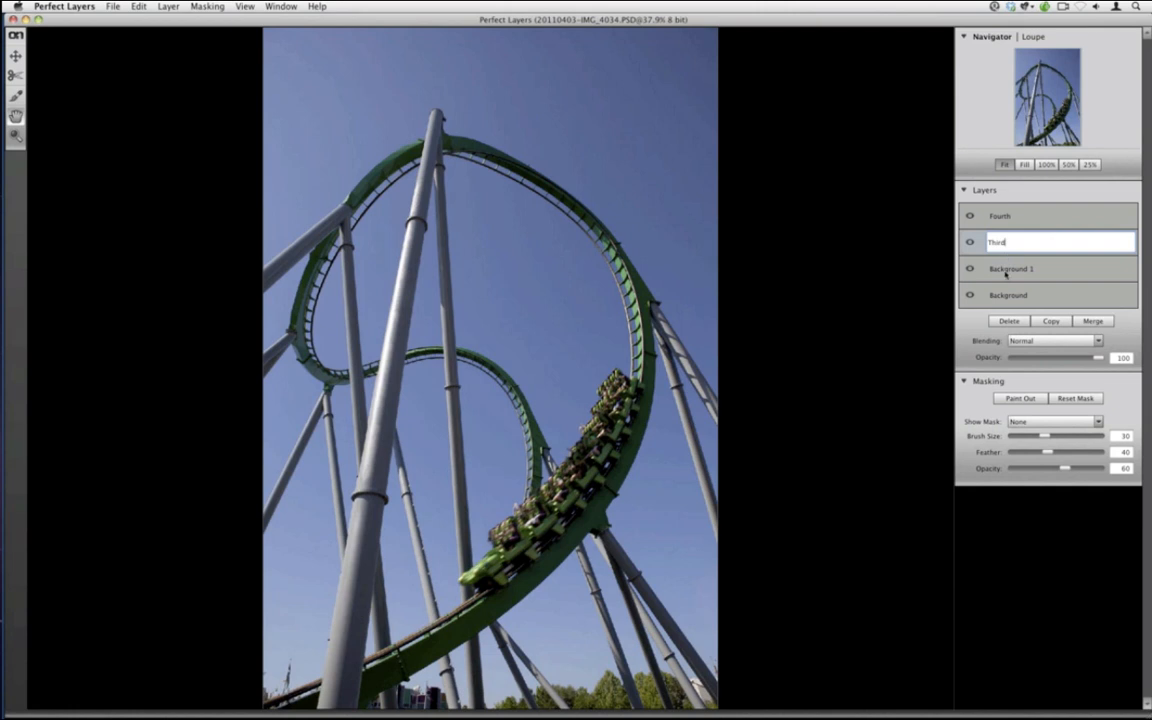
pyautogui.doubleClick(1005, 270)
pyautogui.write('Second')
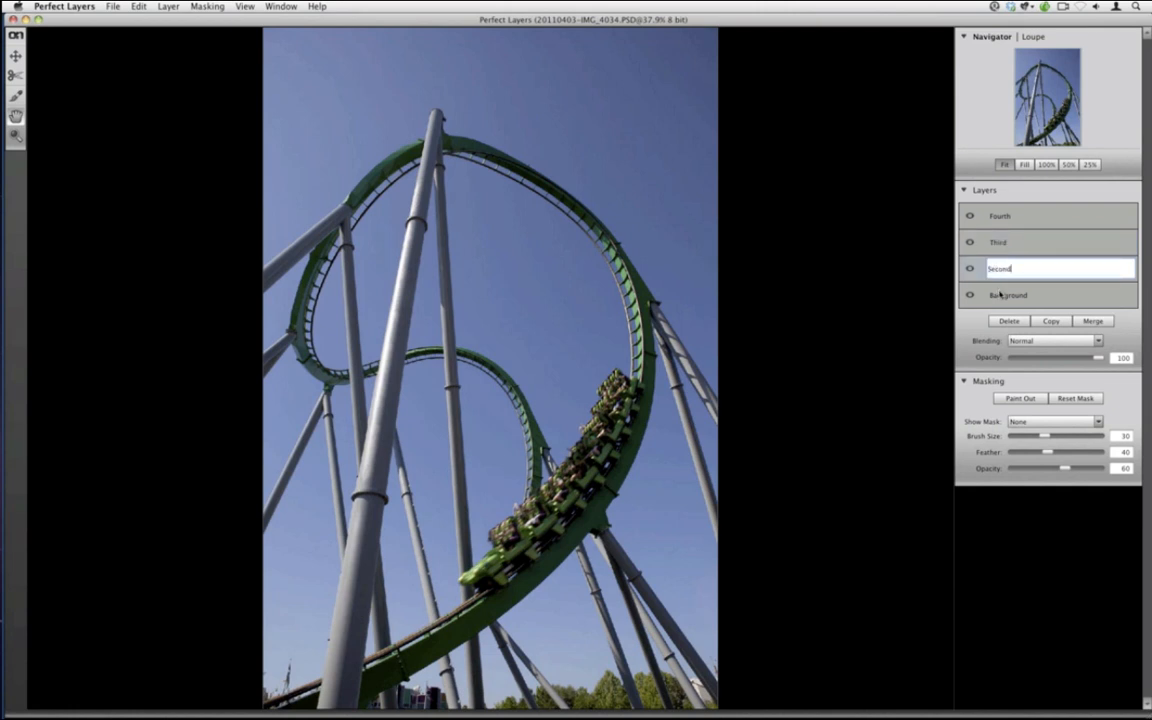
pyautogui.doubleClick(1000, 294)
pyautogui.write('First')
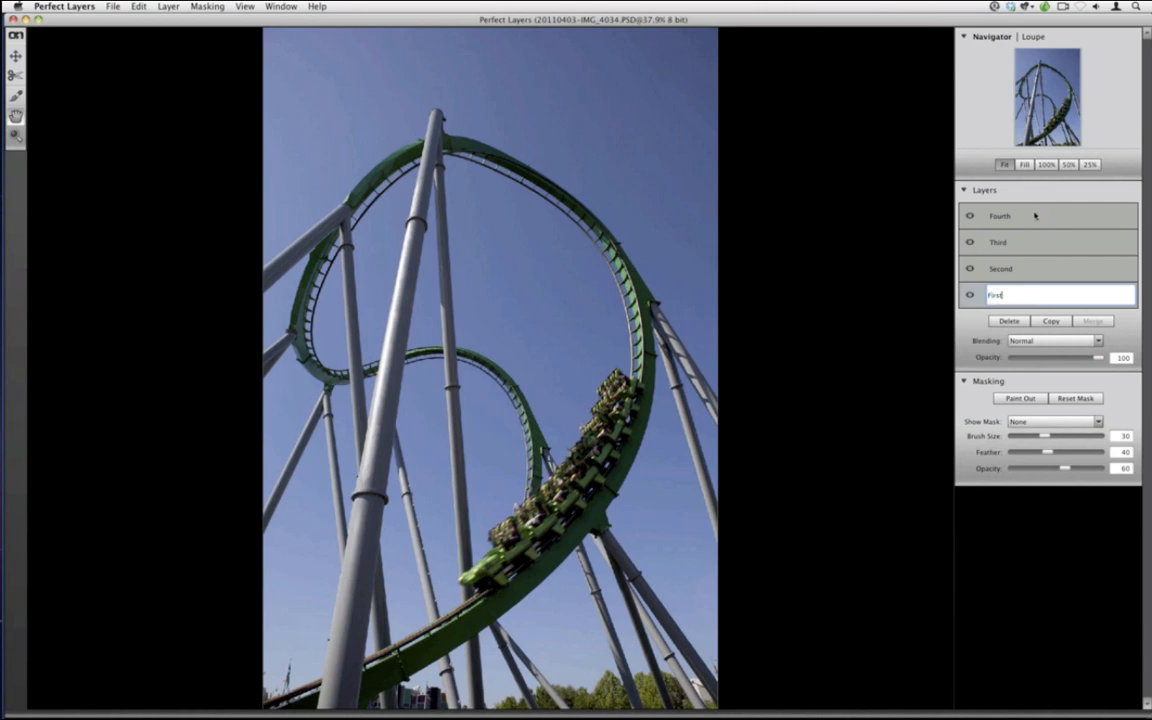
# Trim the Fourth layer to a rectangle closely framing its coaster train on the lower right curve of the loop.
pyautogui.click(1033, 216)
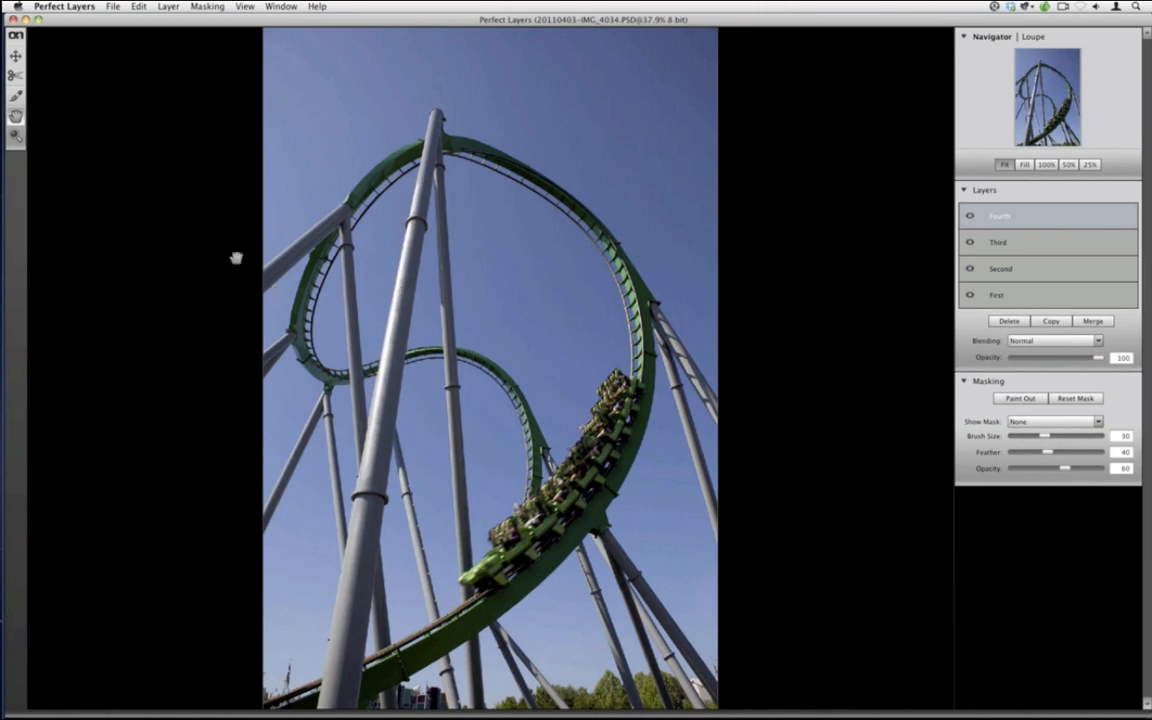
pyautogui.click(15, 74)
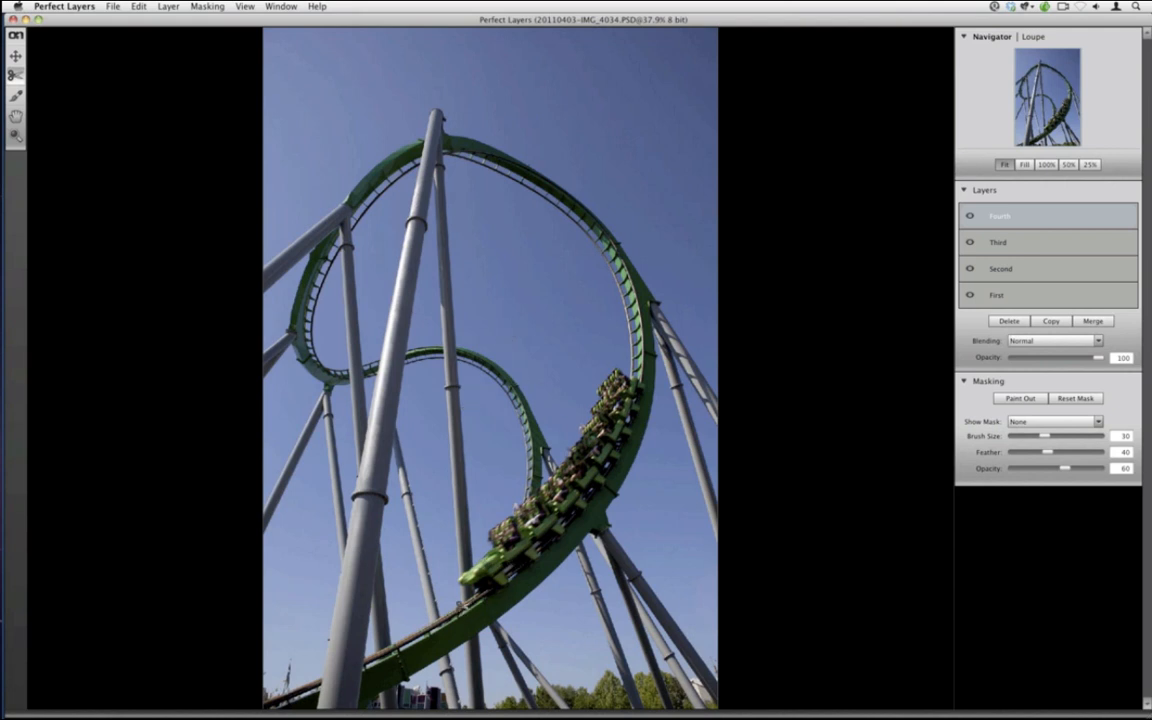
pyautogui.moveTo(461, 611); pyautogui.dragTo(653, 357)
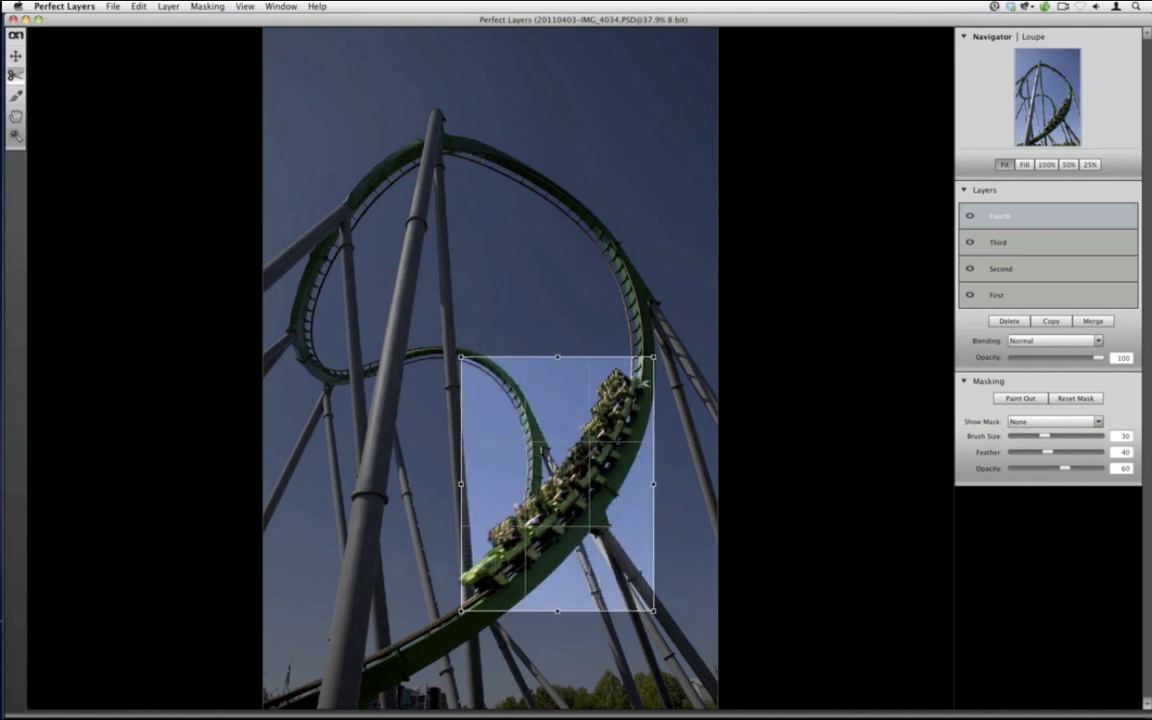
pyautogui.moveTo(565, 420); pyautogui.dragTo(561, 417)
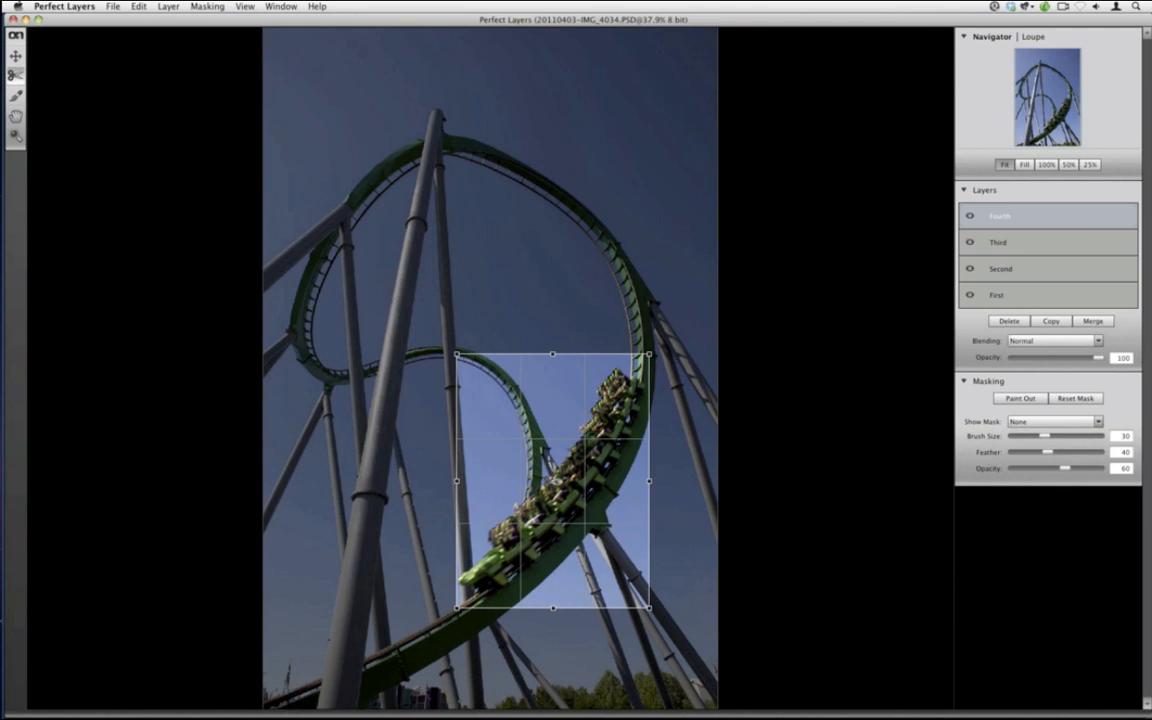
pyautogui.press('Return')
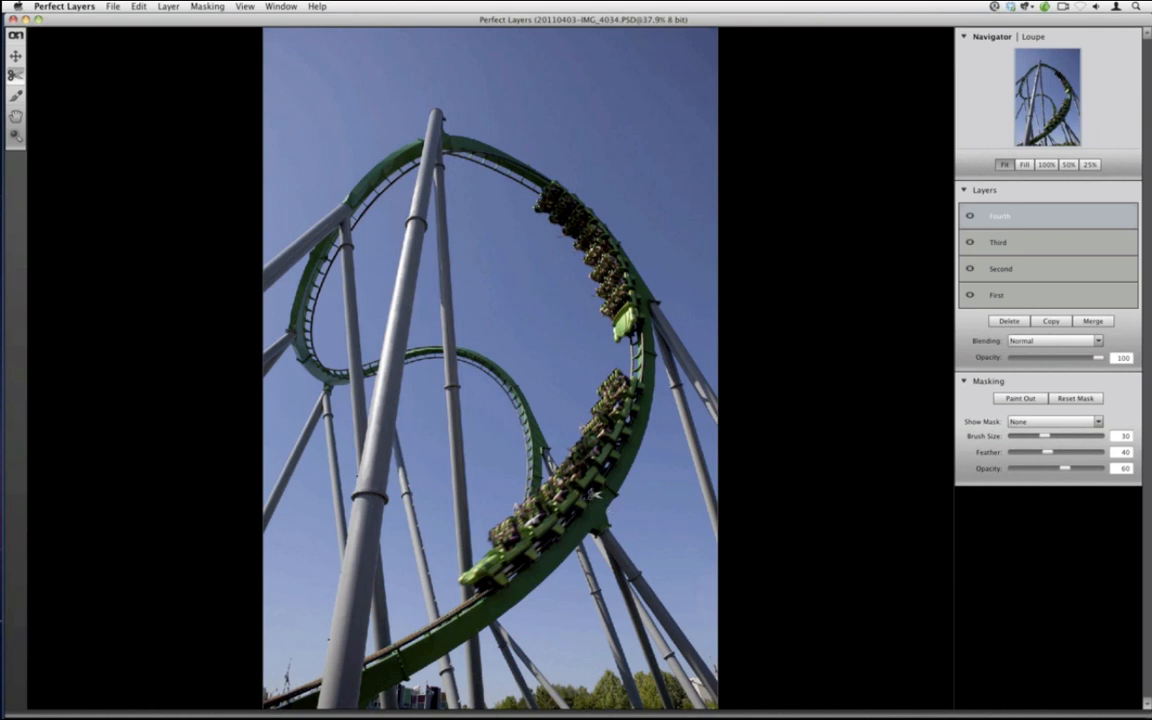
# Inspect the Fourth layer's mask in Overlay, White and Grayscale display, and set the mask display back to None.
pyautogui.click(1050, 421)
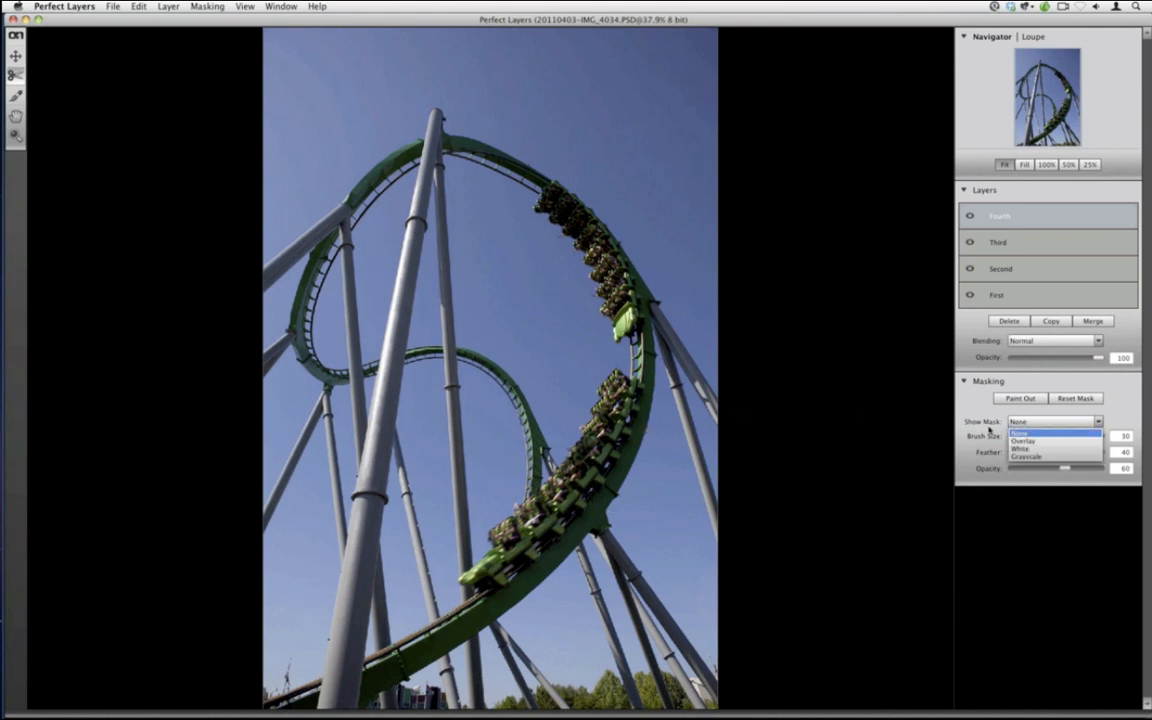
pyautogui.click(1028, 440)
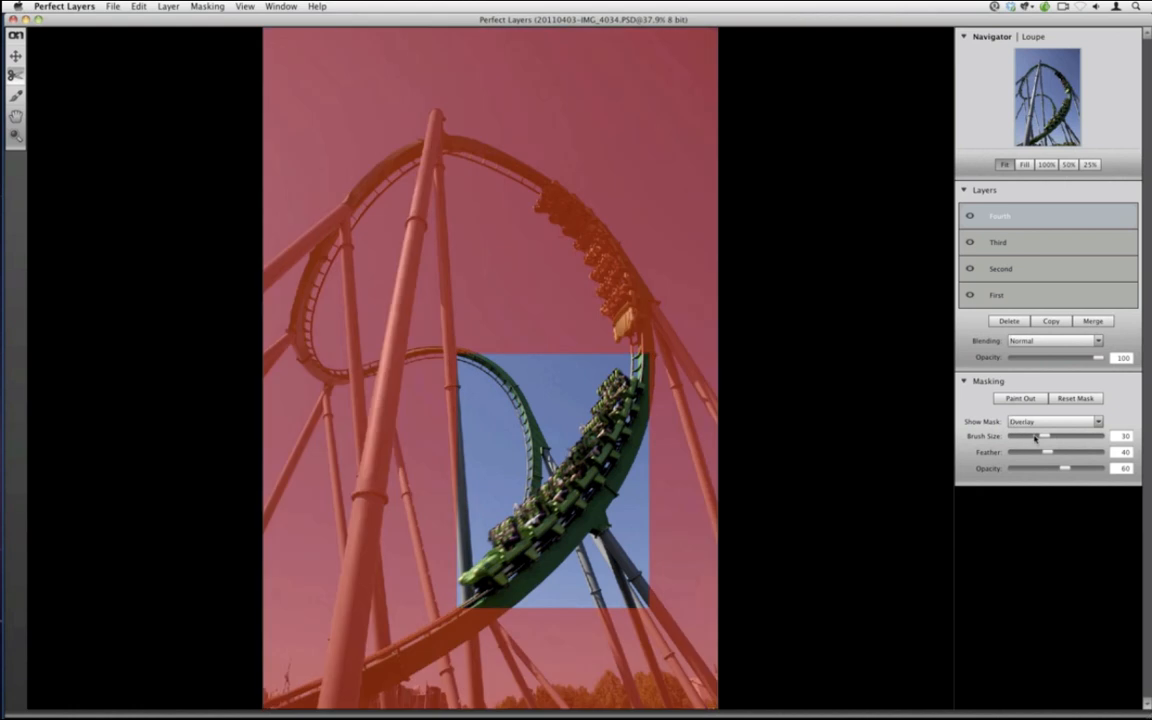
pyautogui.click(1020, 422)
pyautogui.click(1018, 449)
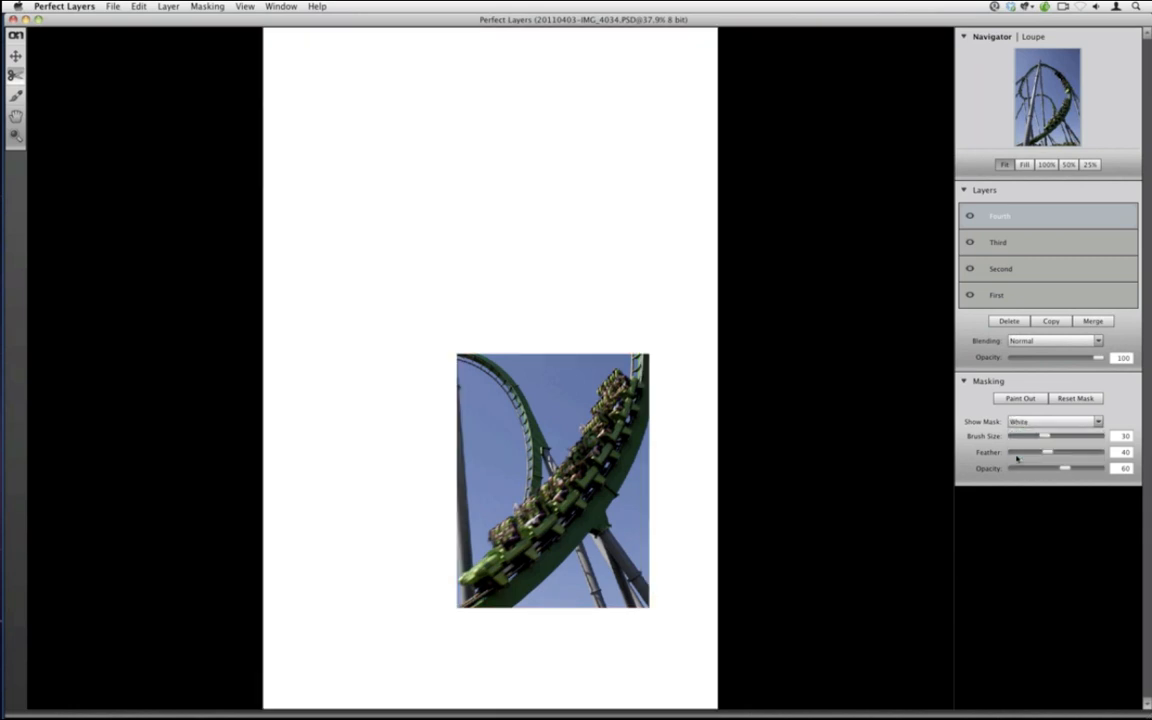
pyautogui.click(1016, 458)
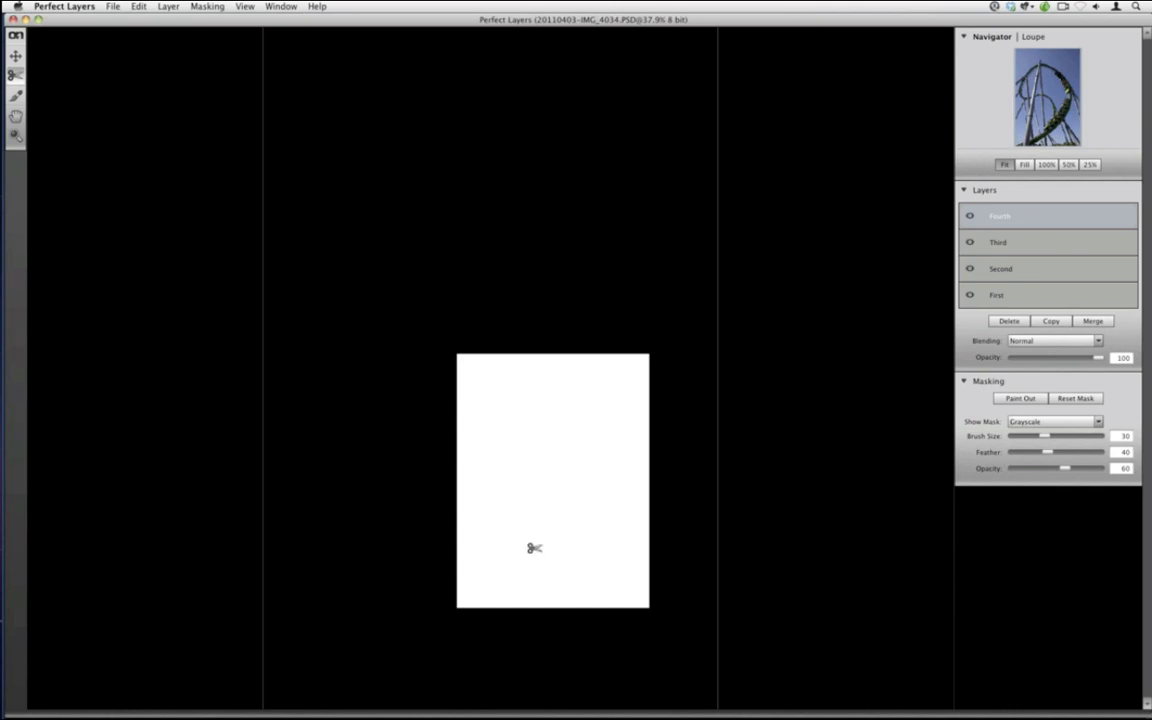
pyautogui.click(1028, 422)
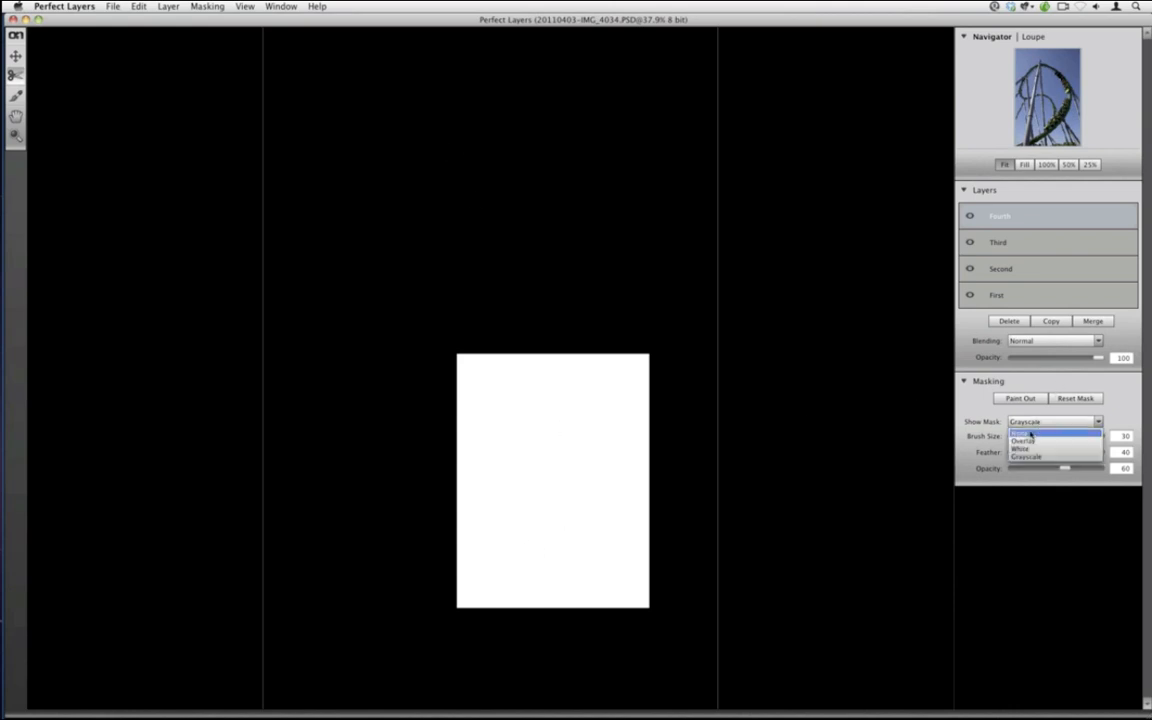
pyautogui.click(1030, 434)
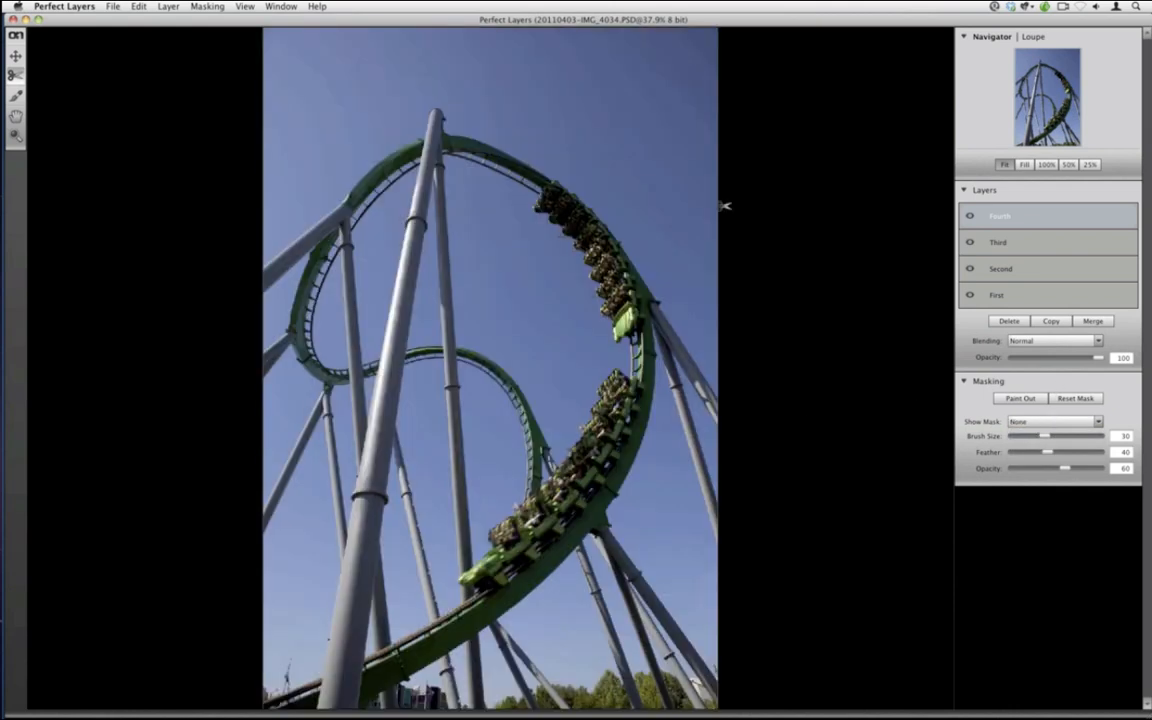
# Hide the Fourth layer and mask out the Third layer at the top of the loop with a brush of size 175 and opacity 100.
pyautogui.click(969, 216)
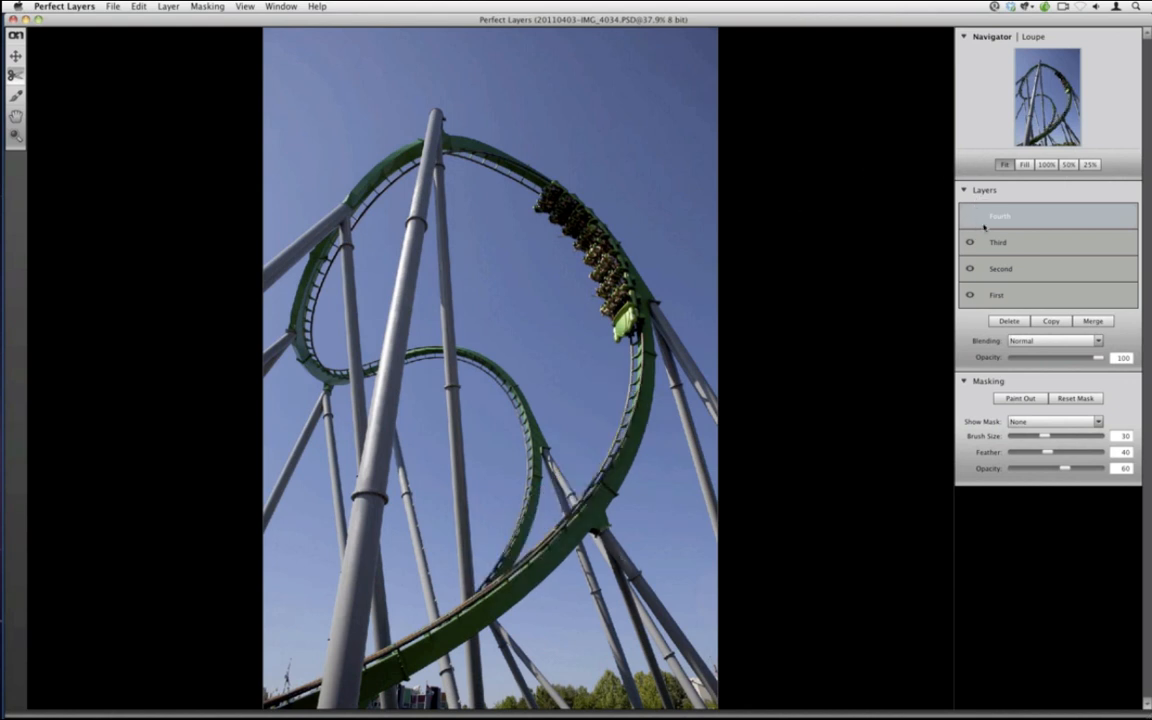
pyautogui.click(988, 241)
pyautogui.click(16, 94)
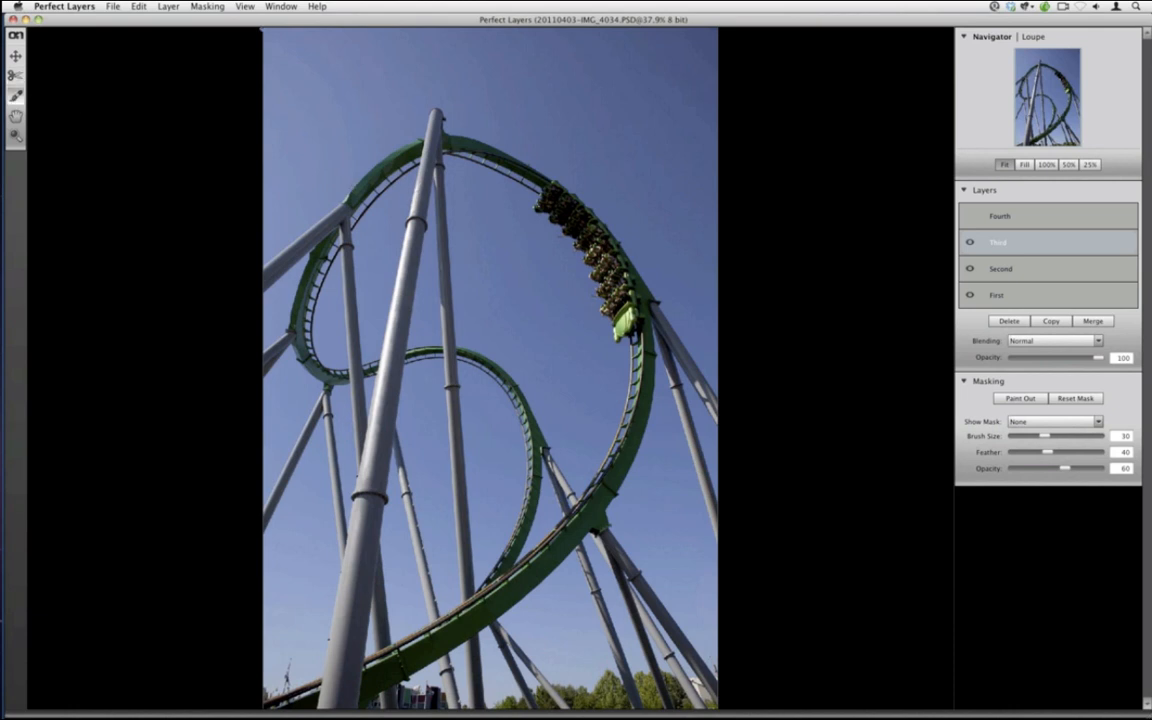
pyautogui.press(']')
pyautogui.press(']')
pyautogui.press(']')
pyautogui.moveTo(1065, 468); pyautogui.dragTo(1102, 470)
pyautogui.press(']')
pyautogui.press(']')
pyautogui.press(']')
pyautogui.press(']')
pyautogui.press(']')
pyautogui.press(']')
pyautogui.press(']')
pyautogui.press(']')
pyautogui.press(']')
pyautogui.press(']')
pyautogui.press(']')
pyautogui.press(']')
pyautogui.press(']')
pyautogui.press(']')
pyautogui.press(']')
pyautogui.press(']')
pyautogui.press(']')
pyautogui.press(']')
pyautogui.press(']')
pyautogui.press(']')
pyautogui.press(']')
pyautogui.press(']')
pyautogui.press(']')
pyautogui.press(']')
pyautogui.press(']')
pyautogui.press(']')
pyautogui.moveTo(430, 148)
pyautogui.mouseDown()
pyautogui.moveTo(488, 149)
pyautogui.moveTo(490, 188)
pyautogui.moveTo(522, 158)
pyautogui.moveTo(512, 180)
pyautogui.moveTo(477, 163)
pyautogui.moveTo(407, 158)
pyautogui.moveTo(390, 190)
pyautogui.moveTo(379, 174)
pyautogui.moveTo(412, 135)
pyautogui.moveTo(411, 150)
pyautogui.moveTo(460, 157)
pyautogui.mouseUp()
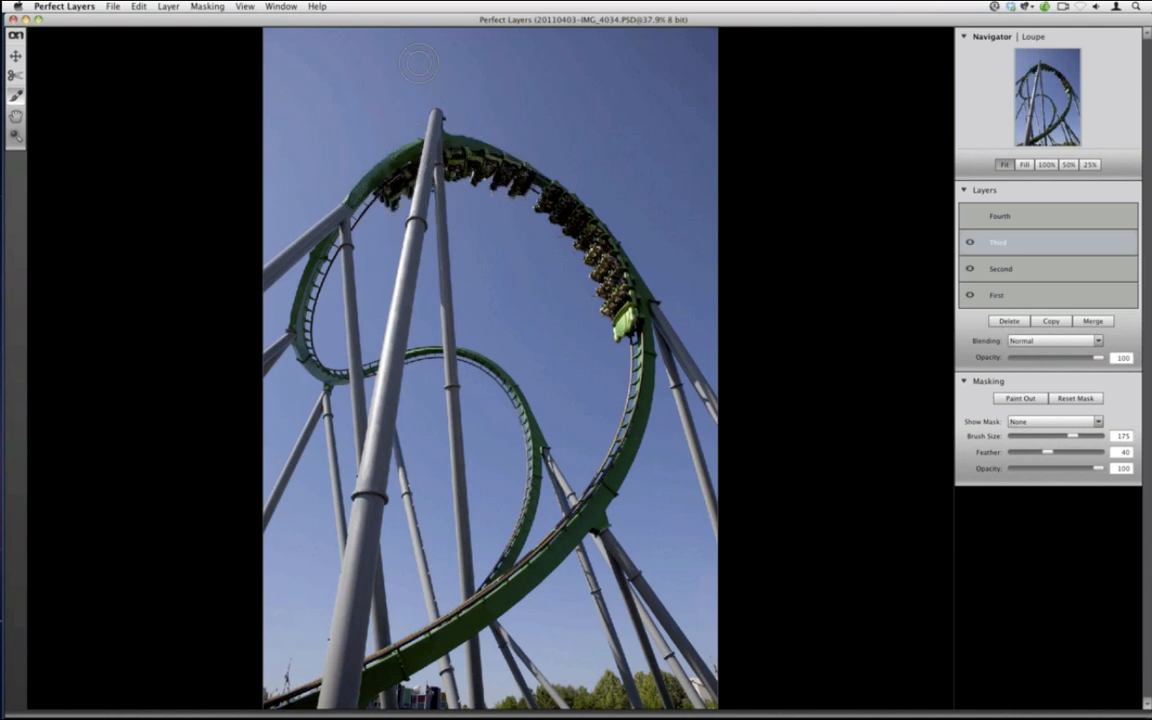
# Hide the Fourth and Third layers and trim the Second layer to a rectangle framing its train at the top of the loop.
pyautogui.click(970, 217)
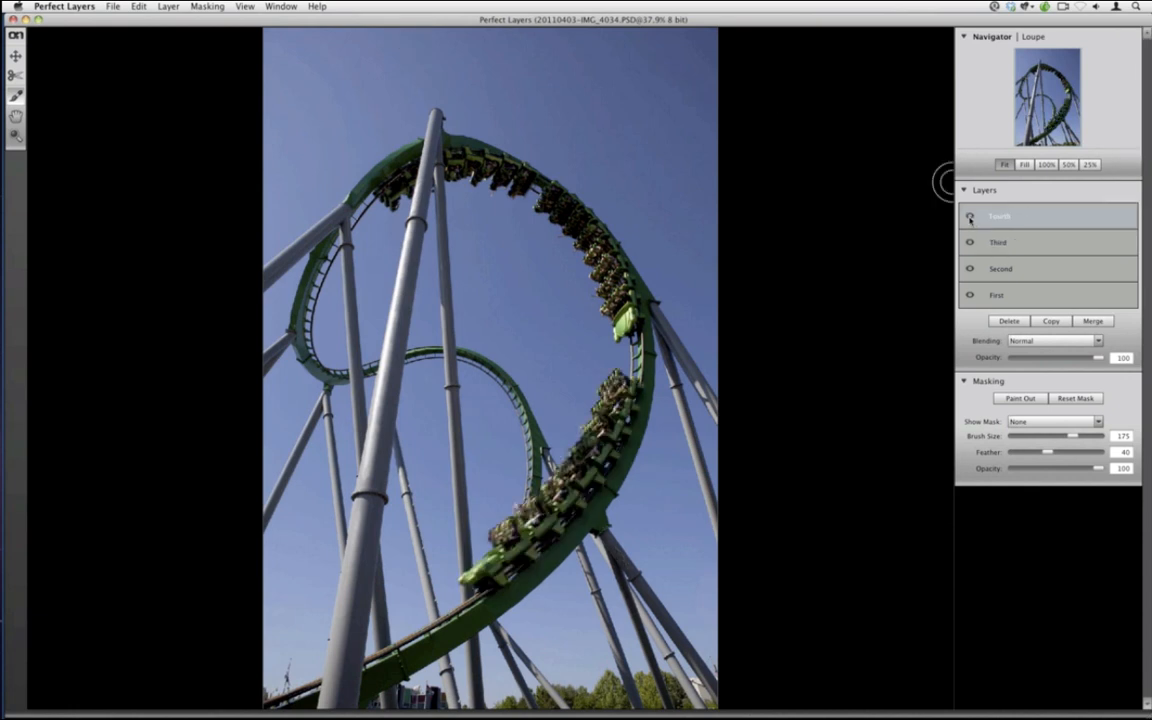
pyautogui.click(970, 217)
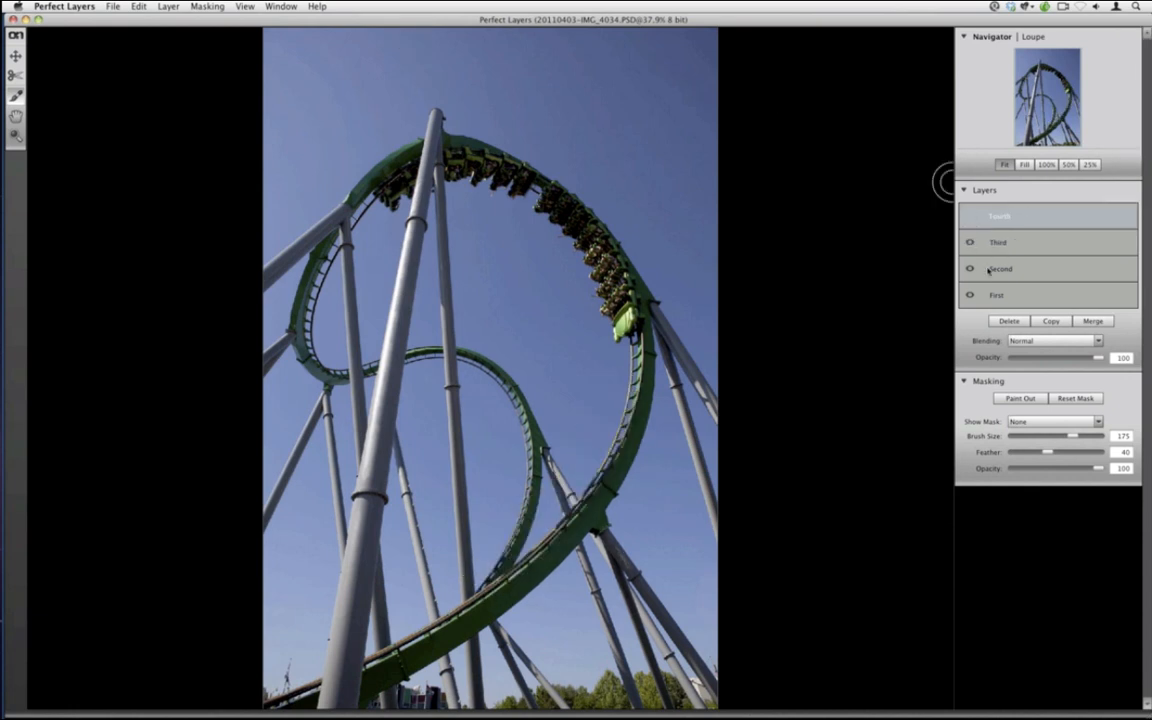
pyautogui.click(969, 269)
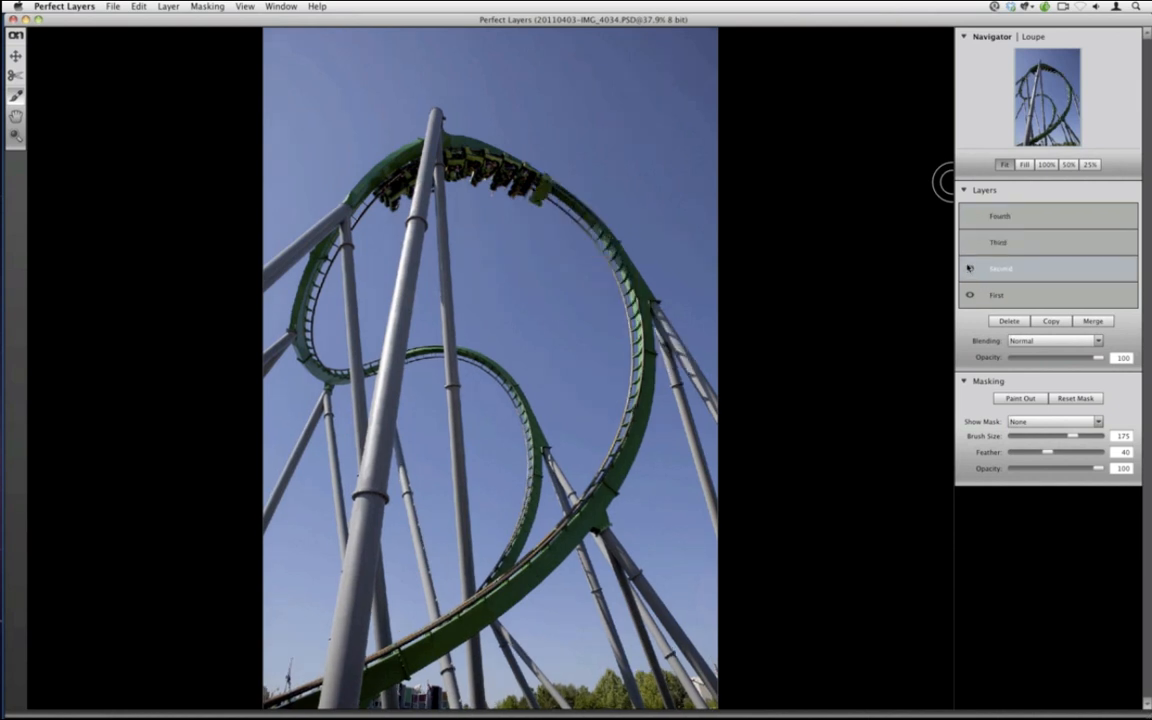
pyautogui.click(969, 269)
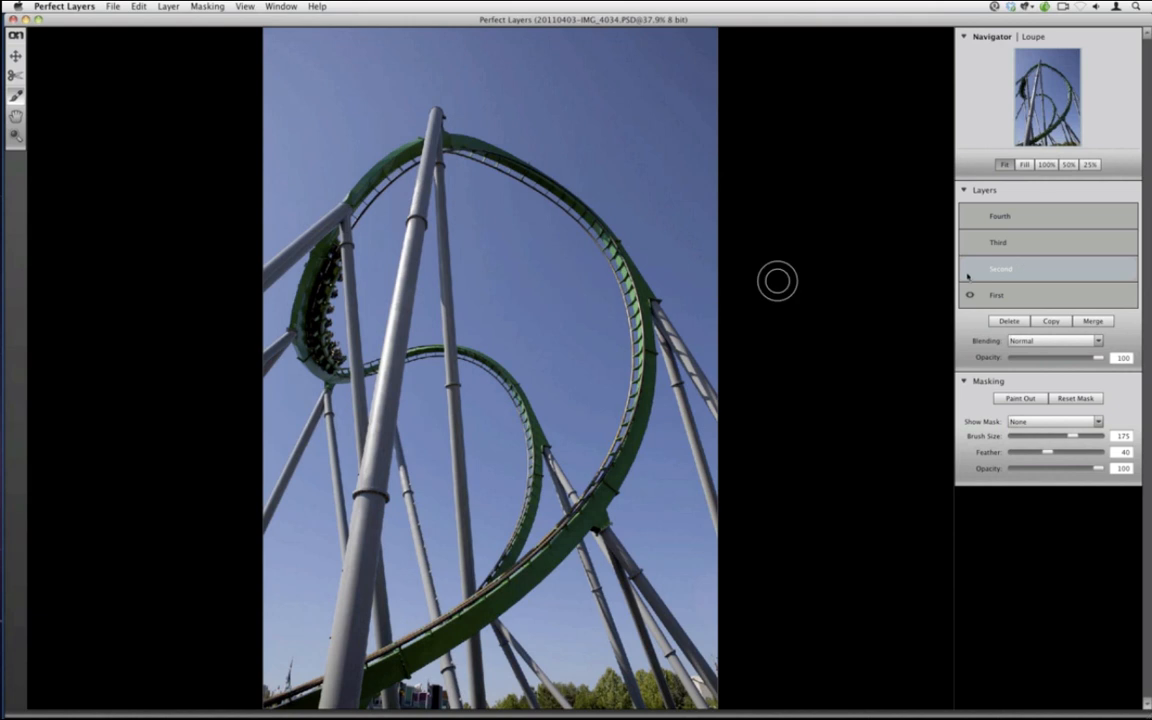
pyautogui.click(969, 269)
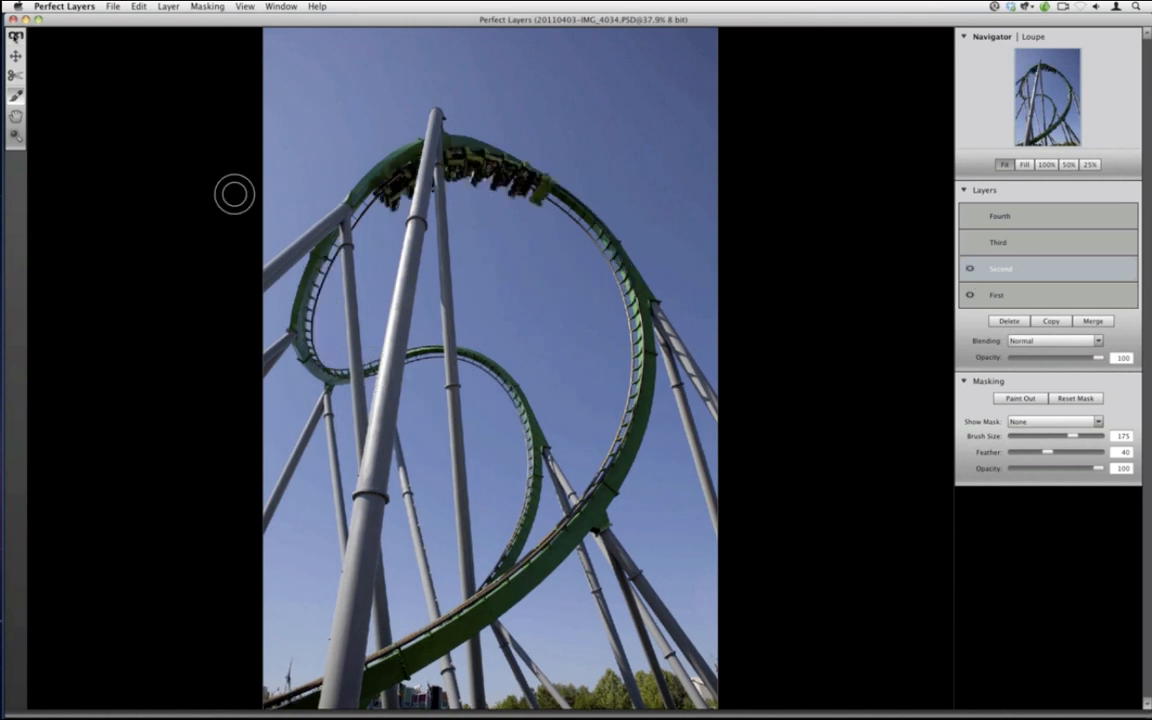
pyautogui.click(17, 76)
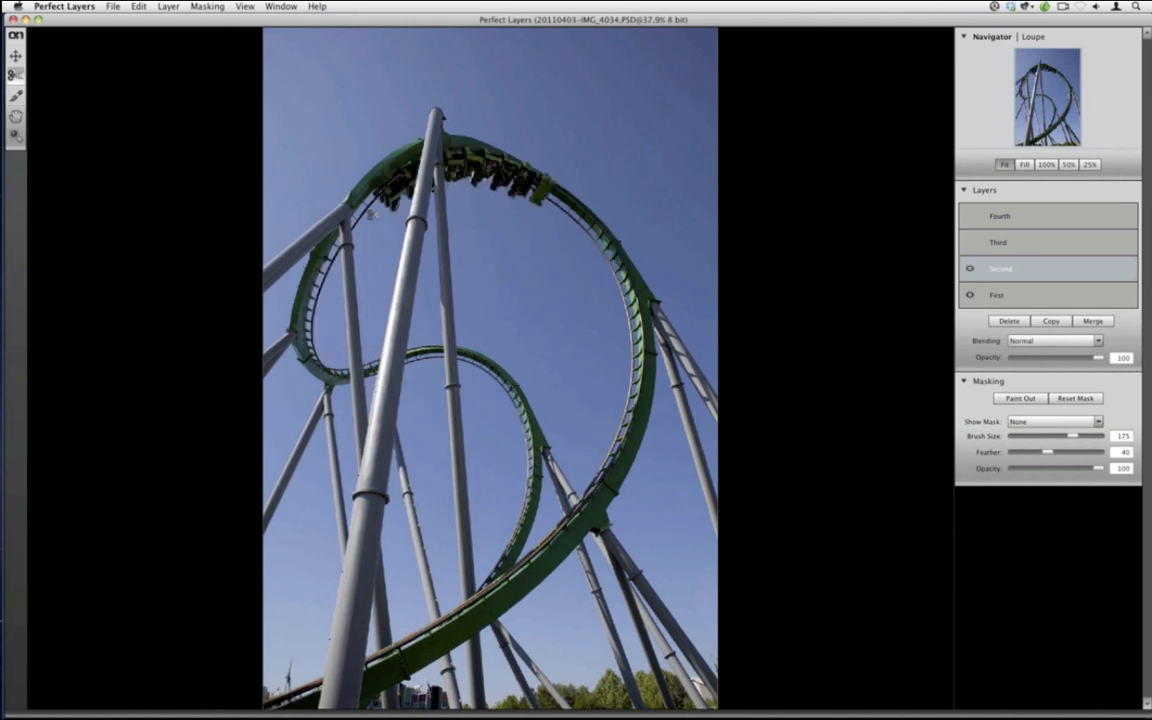
pyautogui.moveTo(364, 216); pyautogui.dragTo(566, 130)
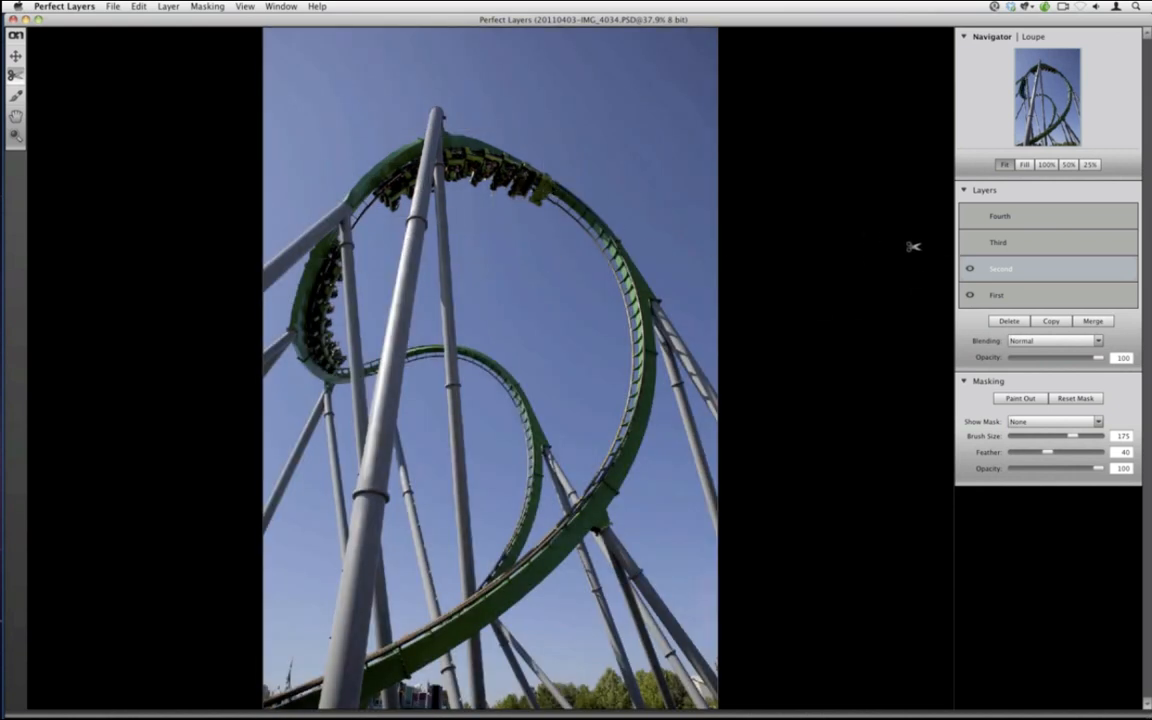
# Make the Third and Fourth layers visible again, and save and close the layered roller coaster file.
pyautogui.click(969, 243)
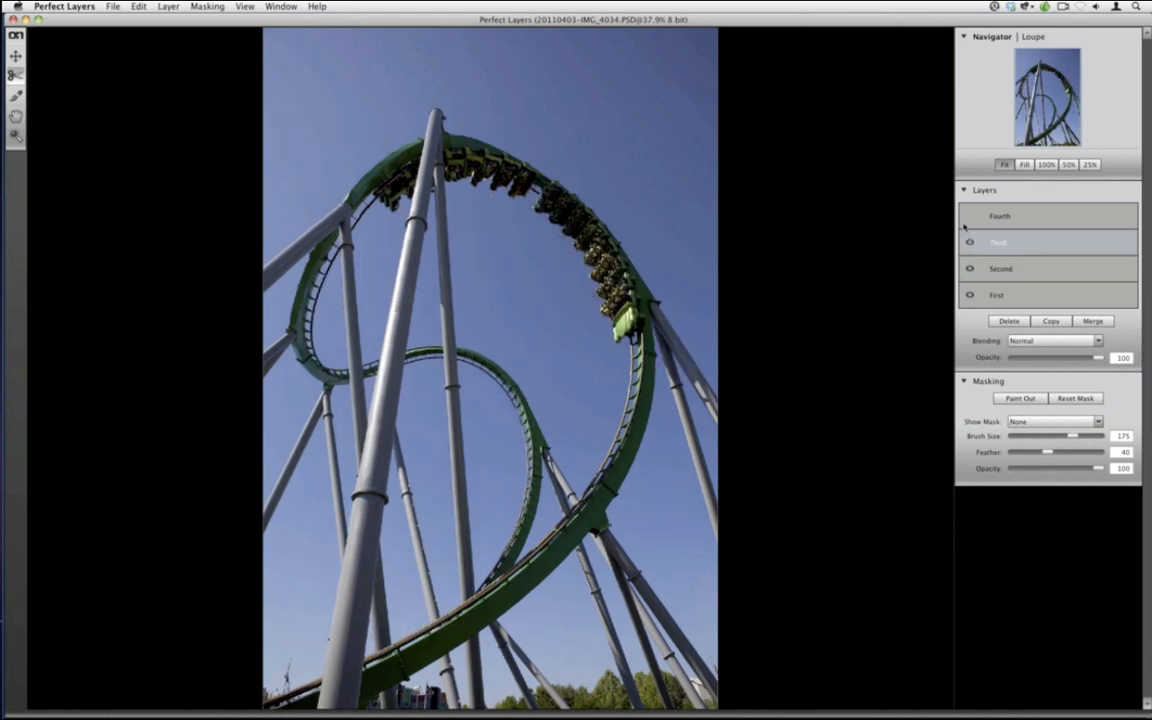
pyautogui.click(969, 216)
pyautogui.press('super+s')
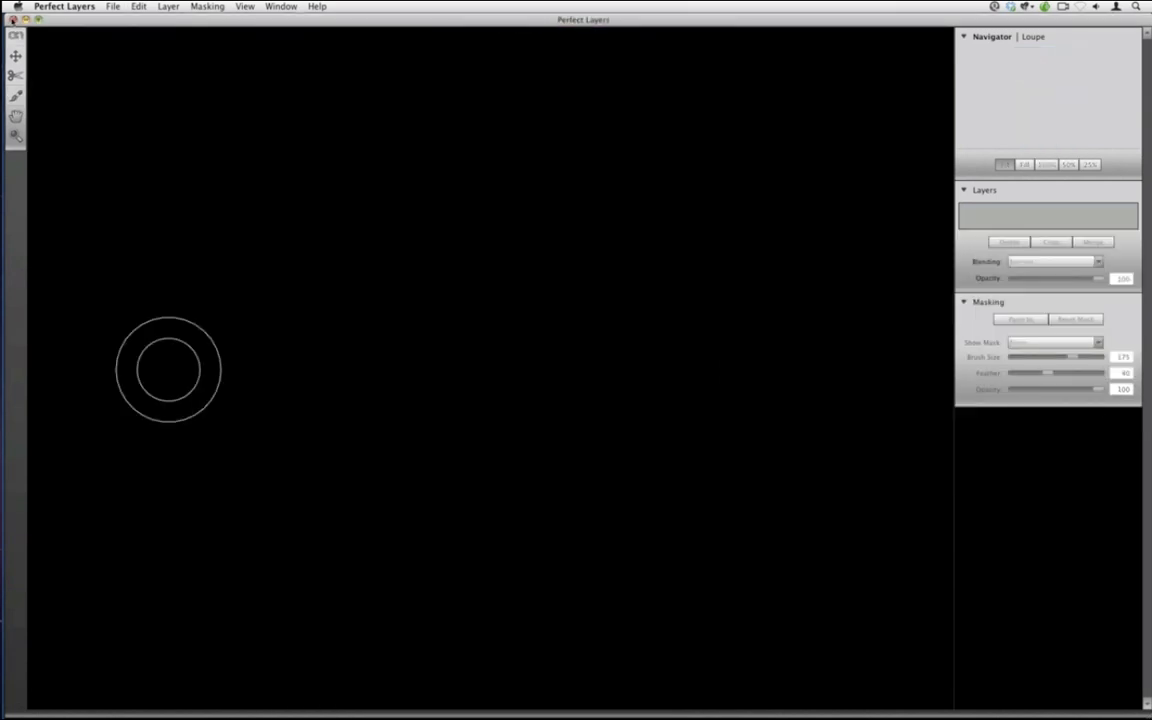
pyautogui.click(12, 19)
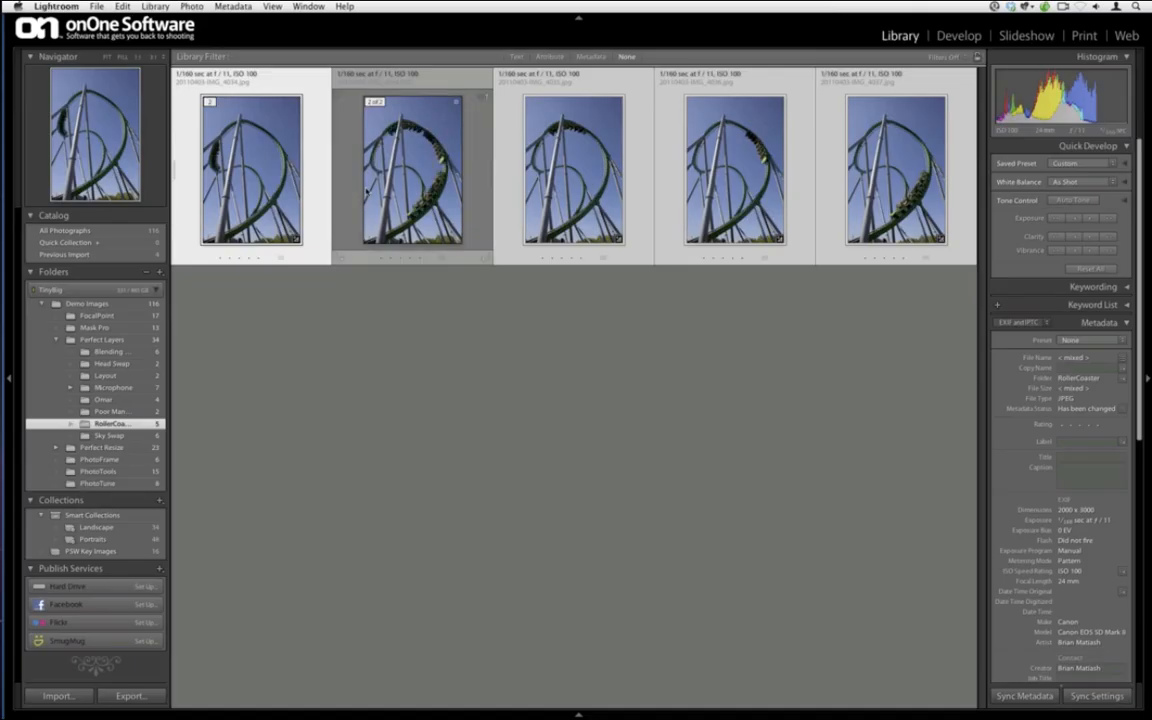
# Open the layered roller coaster PSD from Lightroom in Adobe Photoshop CS5 to examine its layers and masks, and close it.
pyautogui.rightClick(423, 212)
pyautogui.moveTo(540, 309)
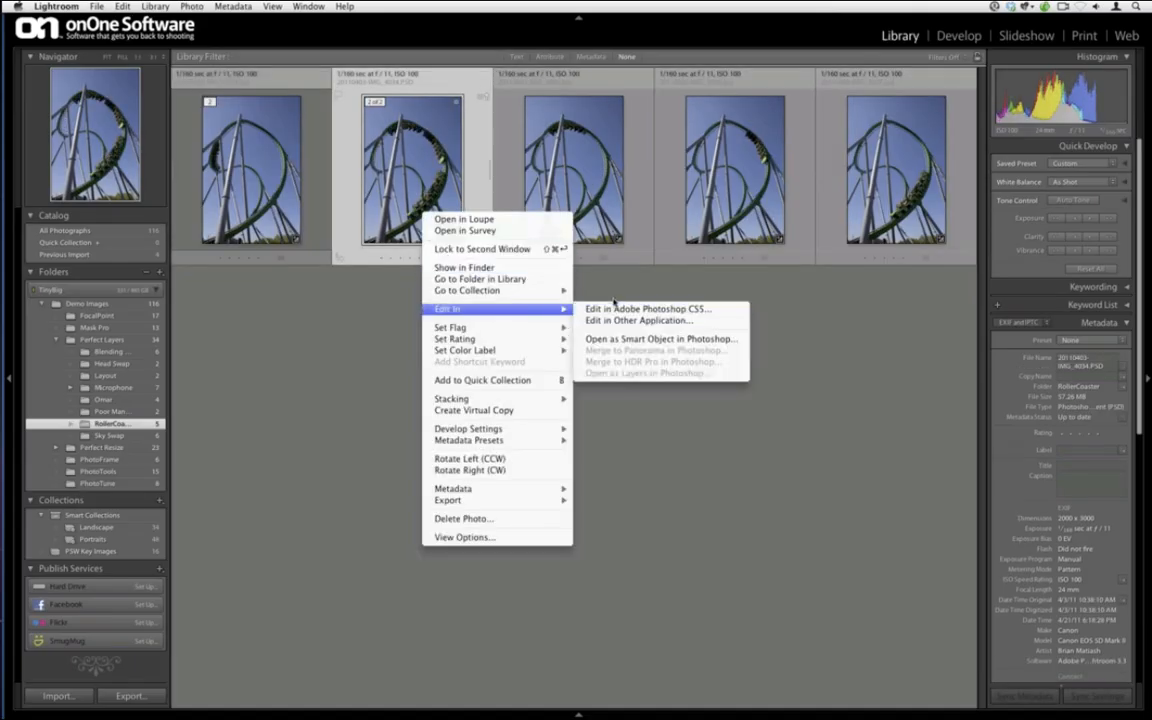
pyautogui.click(610, 310)
pyautogui.click(479, 258)
pyautogui.click(645, 309)
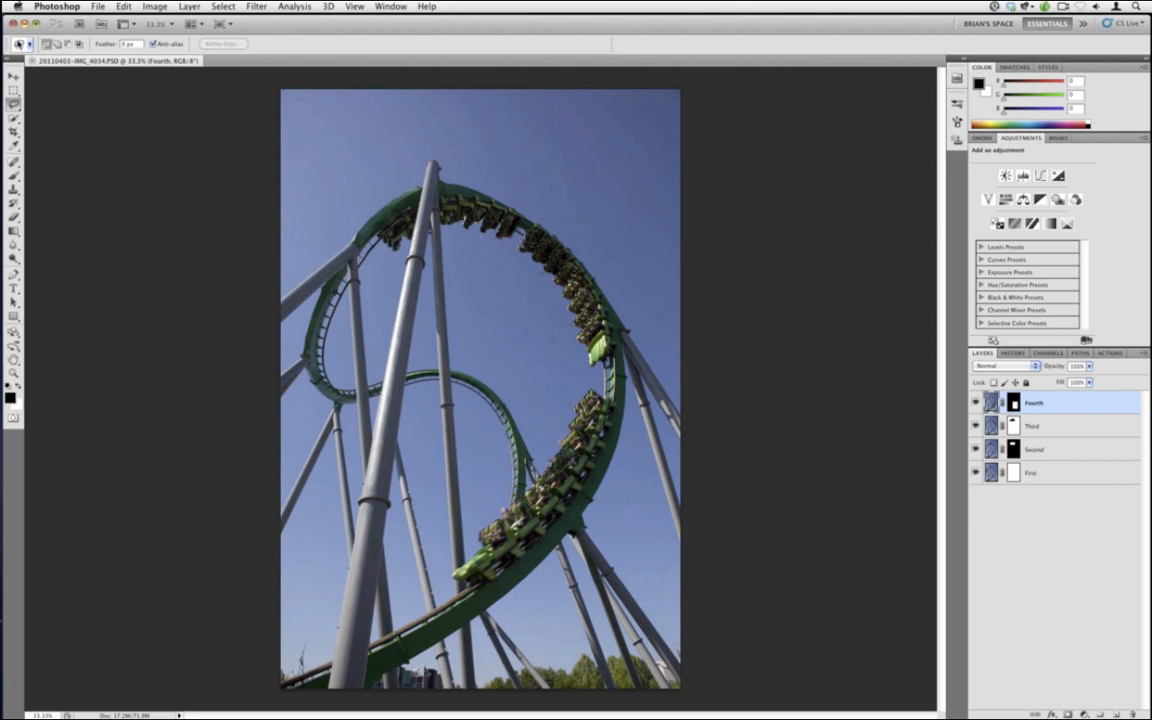
pyautogui.click(14, 25)
pyautogui.click(414, 321)
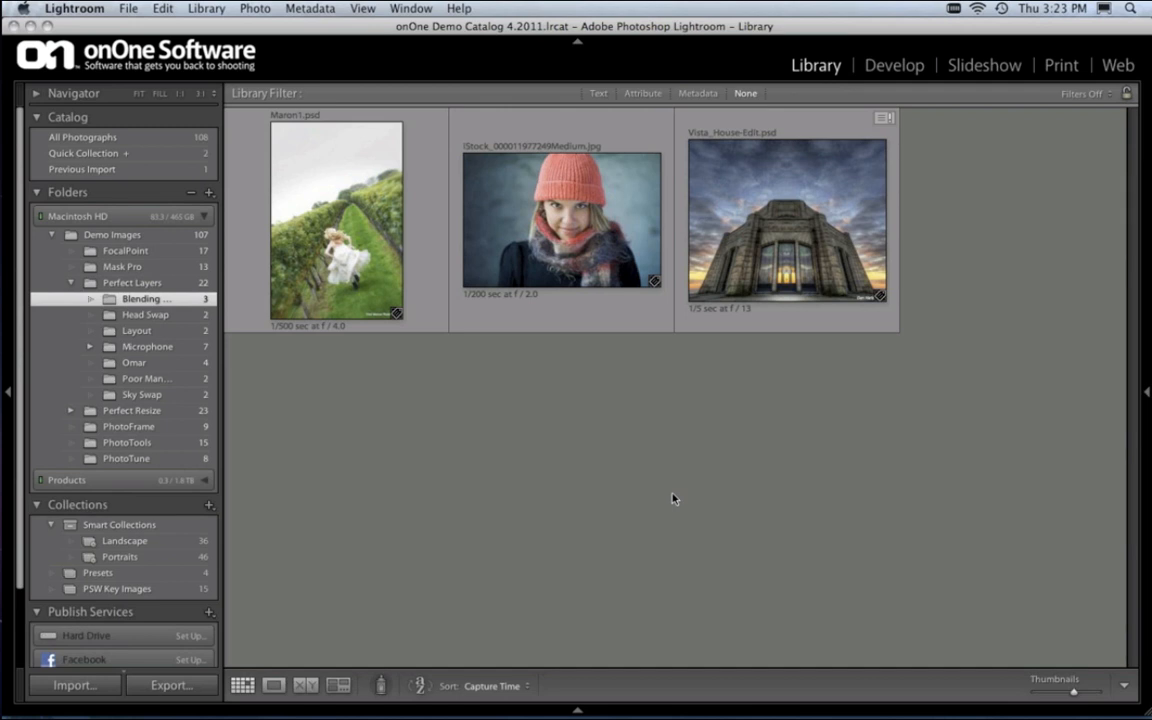
# Open the Microphone folder, view Remote00195.jpg enlarged and return to the thumbnail grid.
pyautogui.click(142, 347)
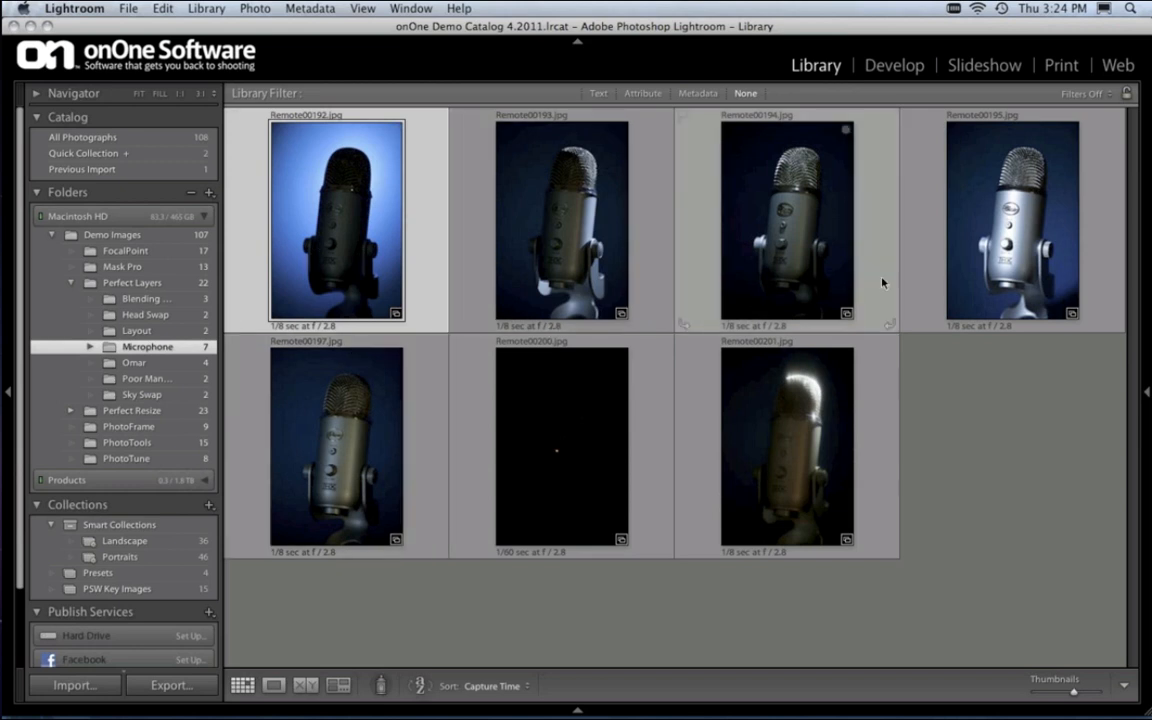
pyautogui.doubleClick(995, 268)
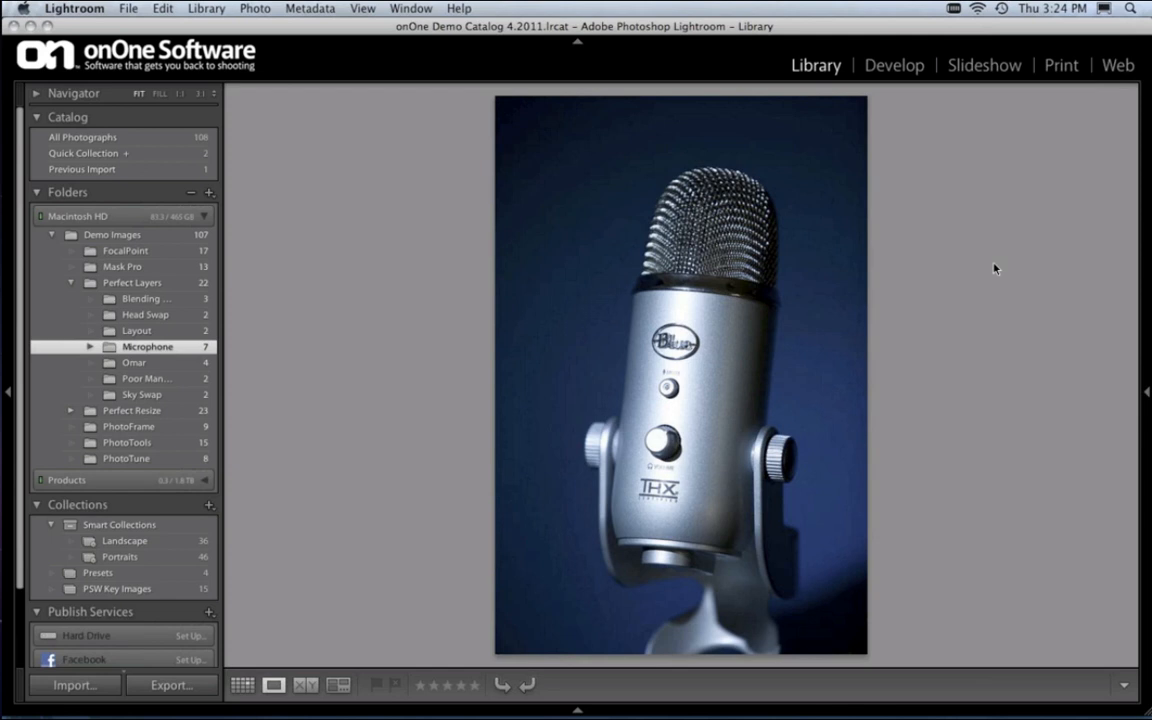
pyautogui.press('g')
# Send all seven microphone photos to Perfect Layers as one layered file and switch to Perfect Layers.
pyautogui.click(345, 233)
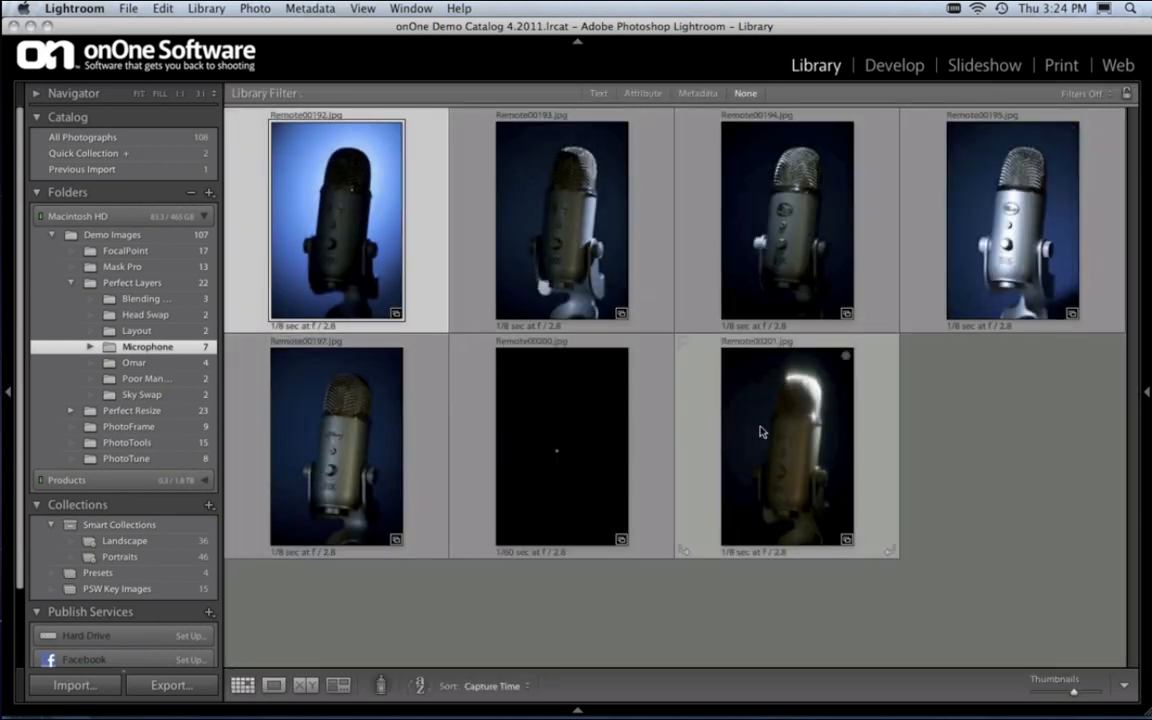
pyautogui.press('super+a')
pyautogui.click(130, 8)
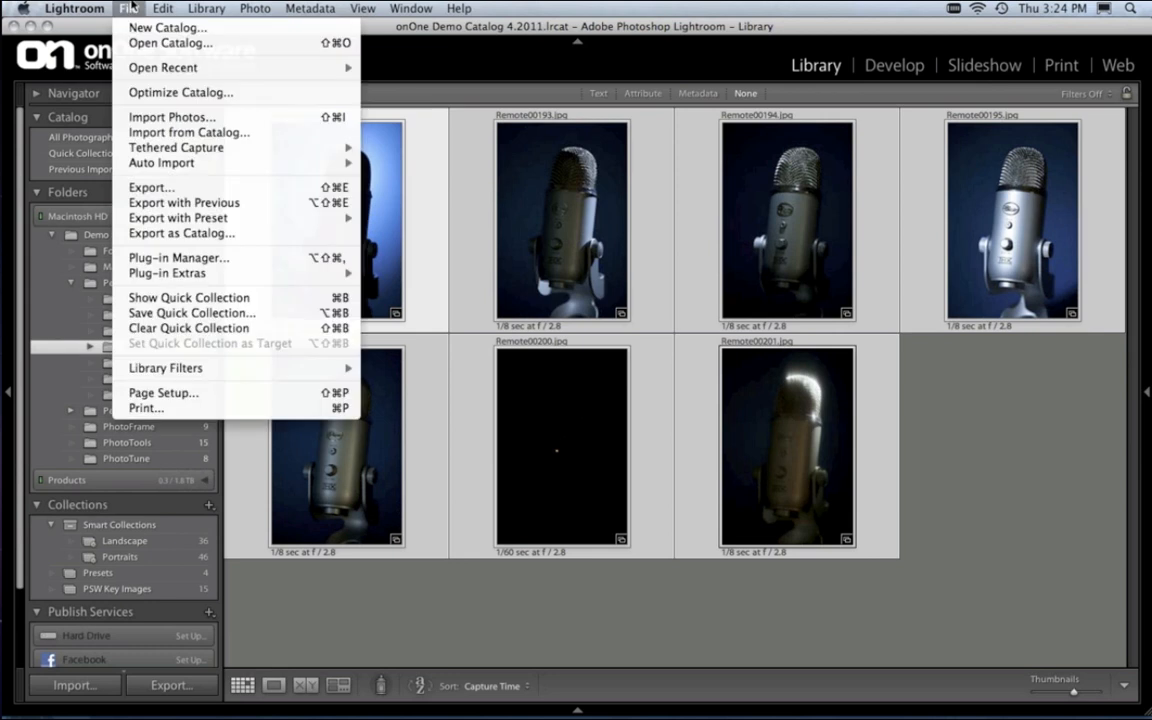
pyautogui.moveTo(175, 273)
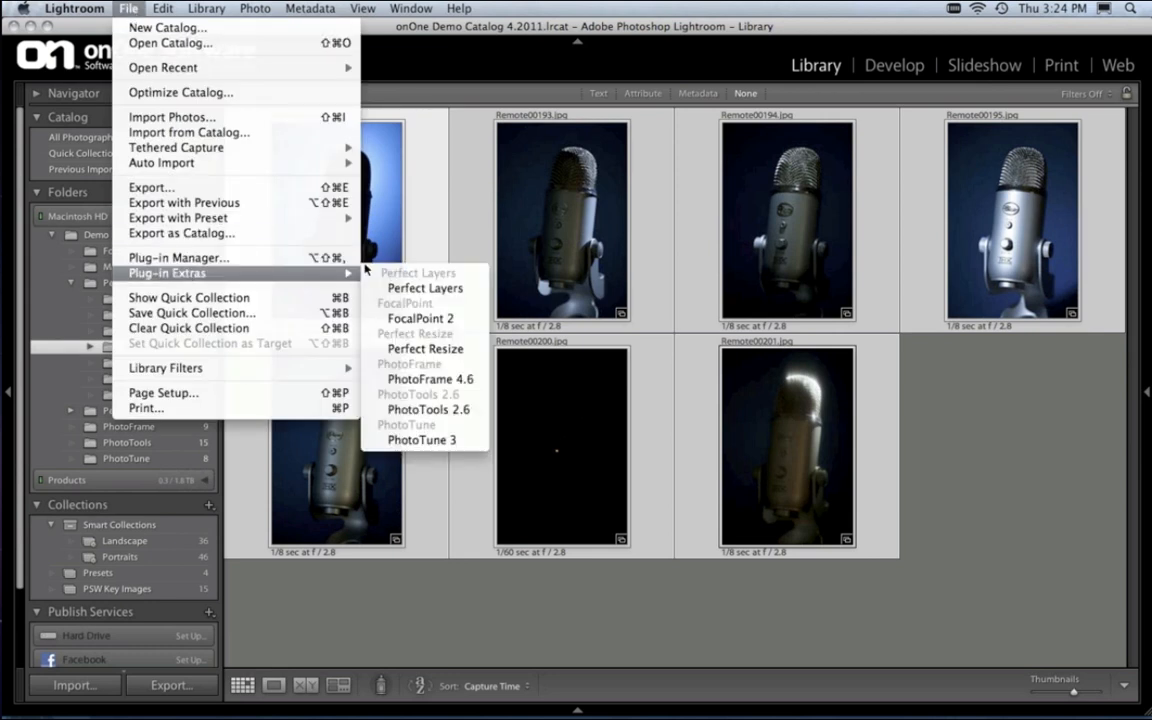
pyautogui.click(424, 289)
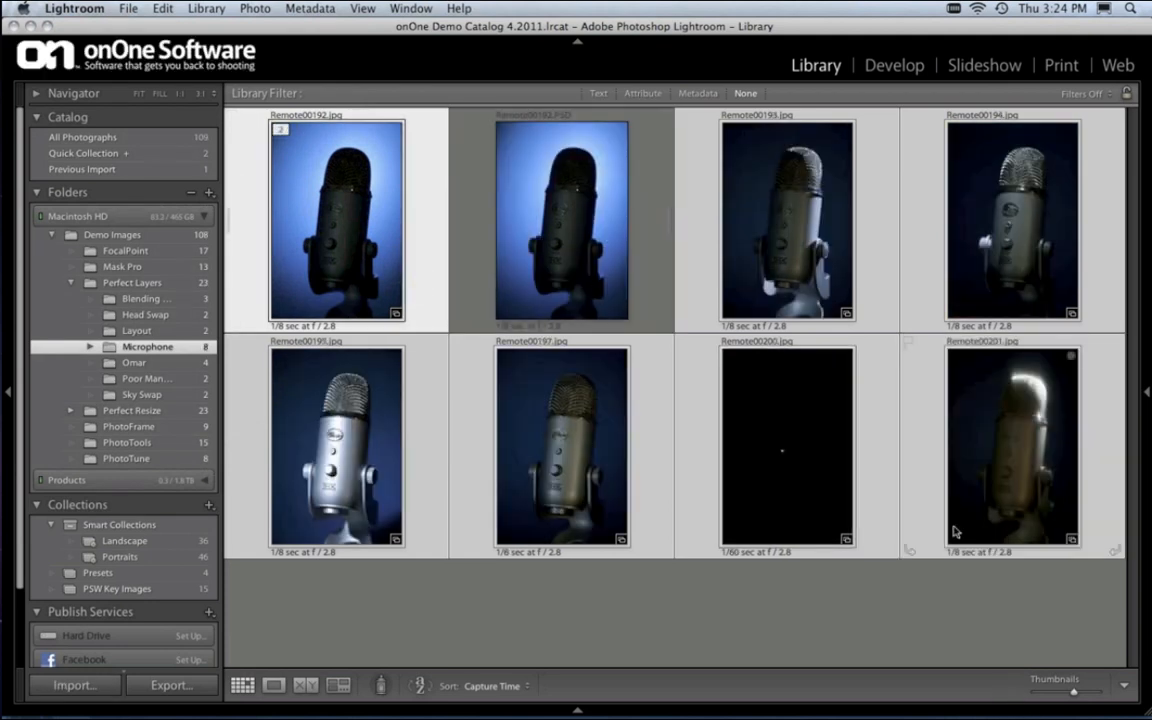
pyautogui.moveTo(983, 717)
pyautogui.click(1019, 699)
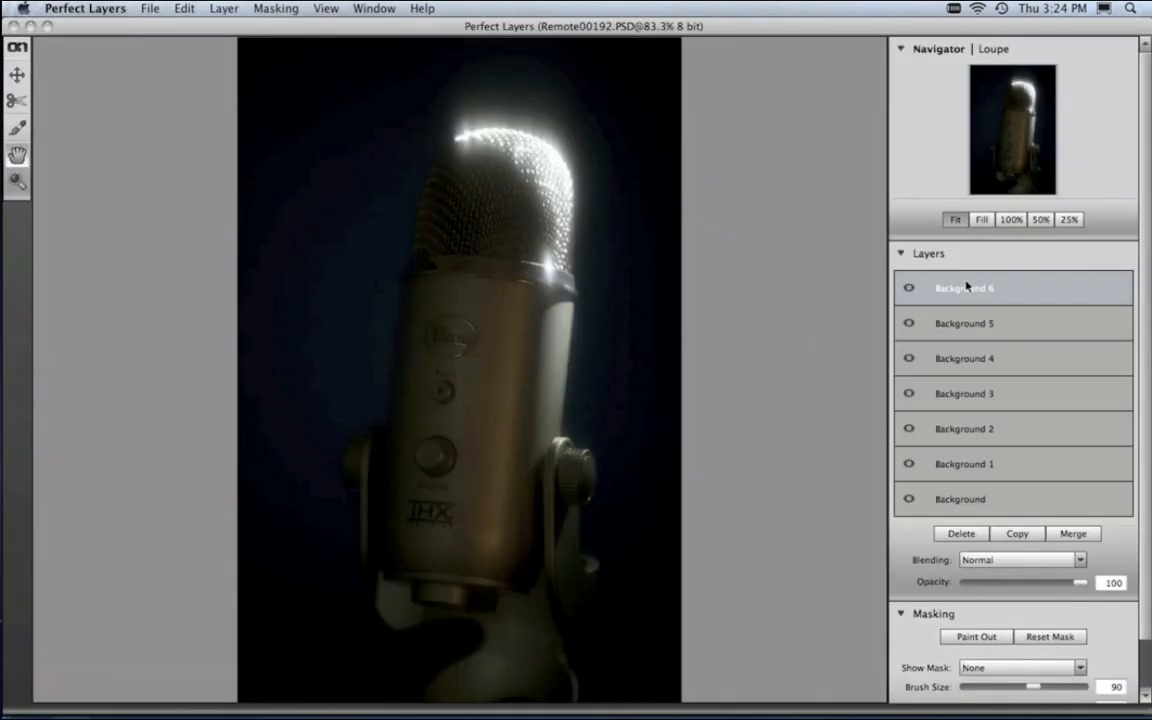
# Hide the layers Background 6 through Background 1 and select the bottom Background layer, leaving only that one visible.
pyautogui.click(909, 290)
pyautogui.click(908, 323)
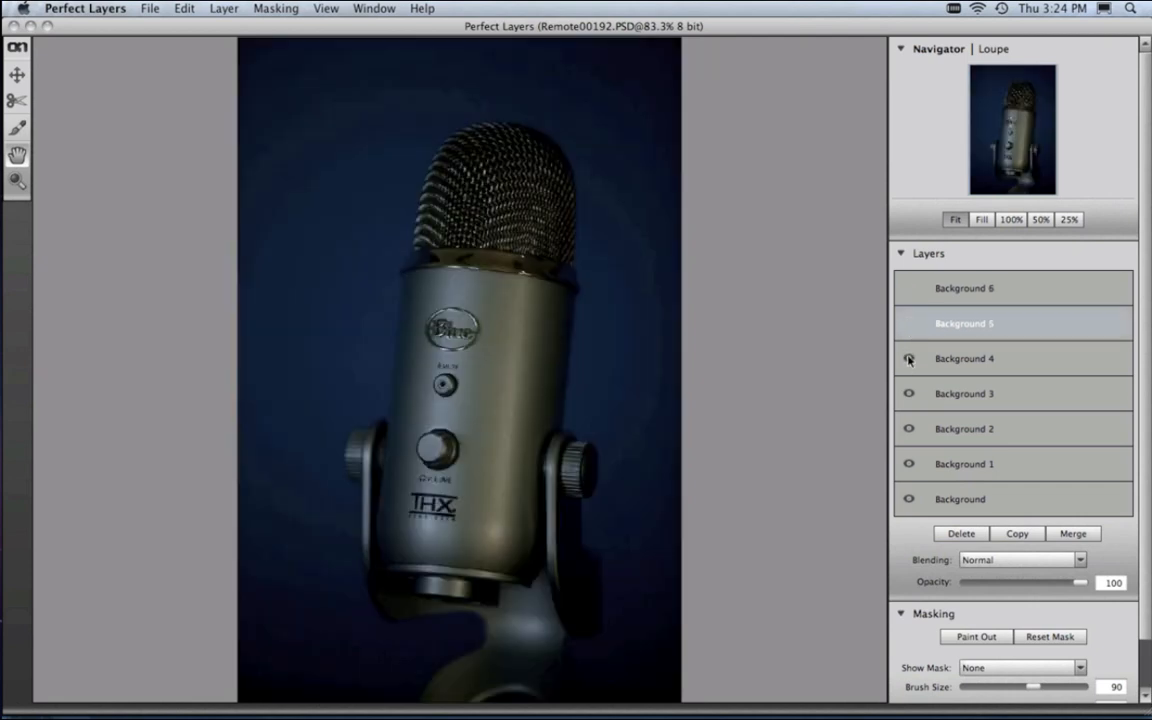
pyautogui.click(909, 358)
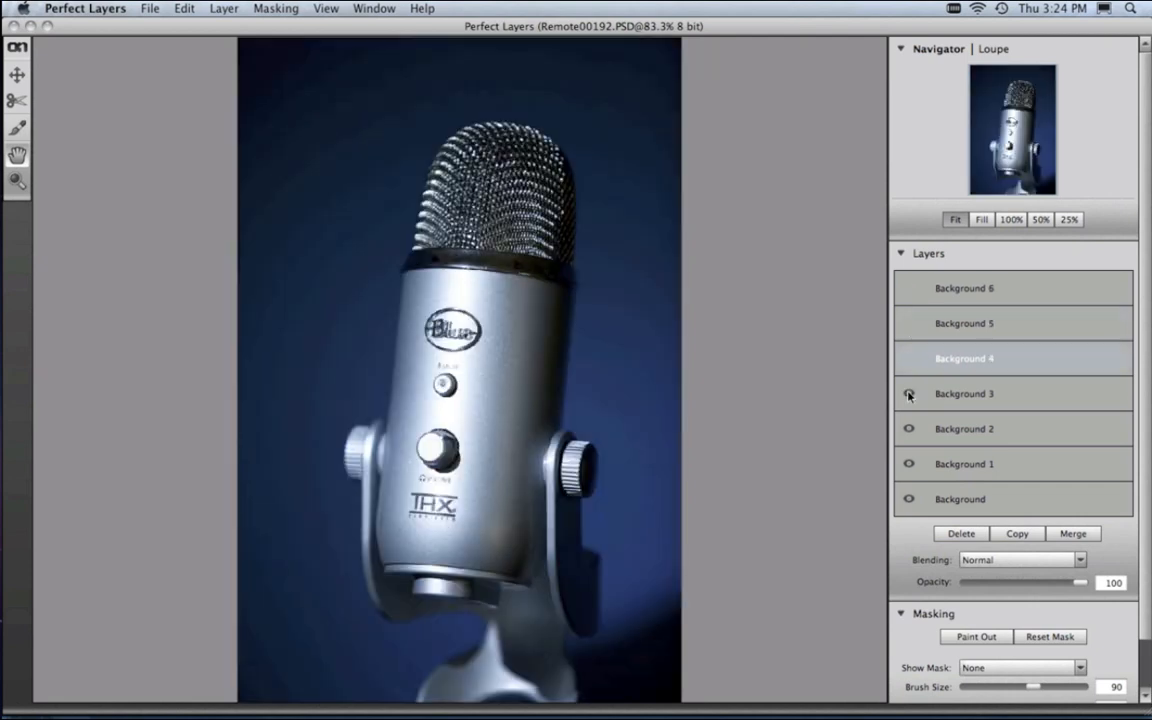
pyautogui.click(909, 393)
pyautogui.click(909, 430)
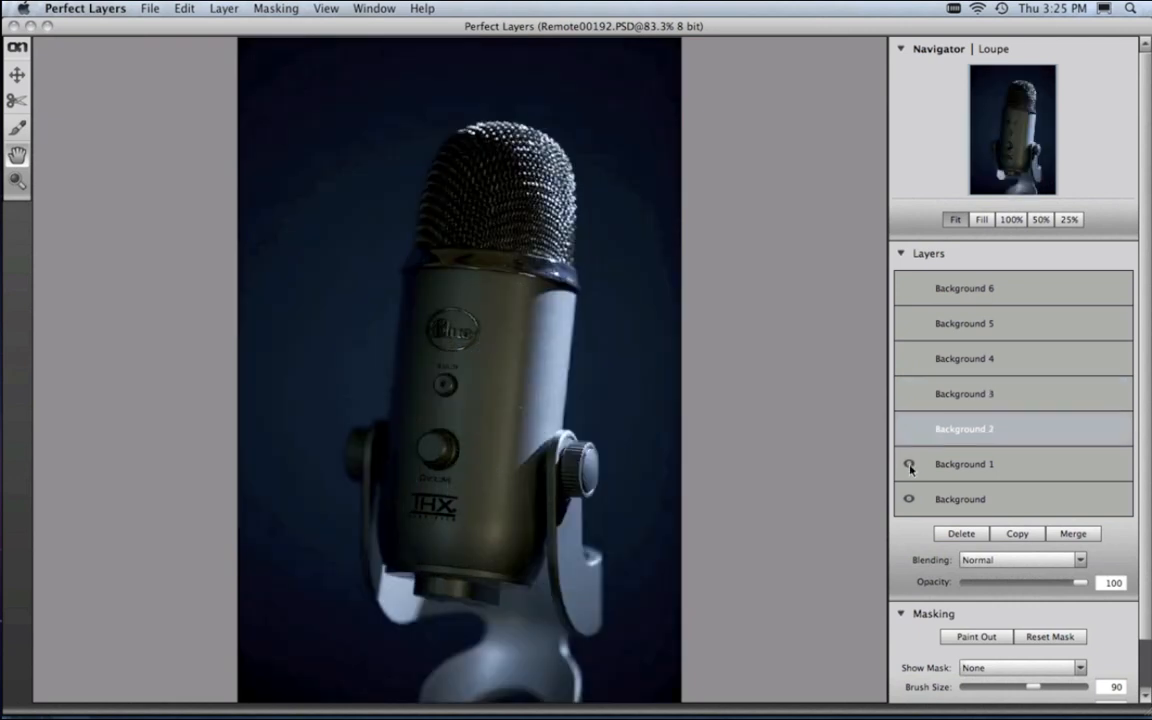
pyautogui.click(909, 465)
pyautogui.click(922, 495)
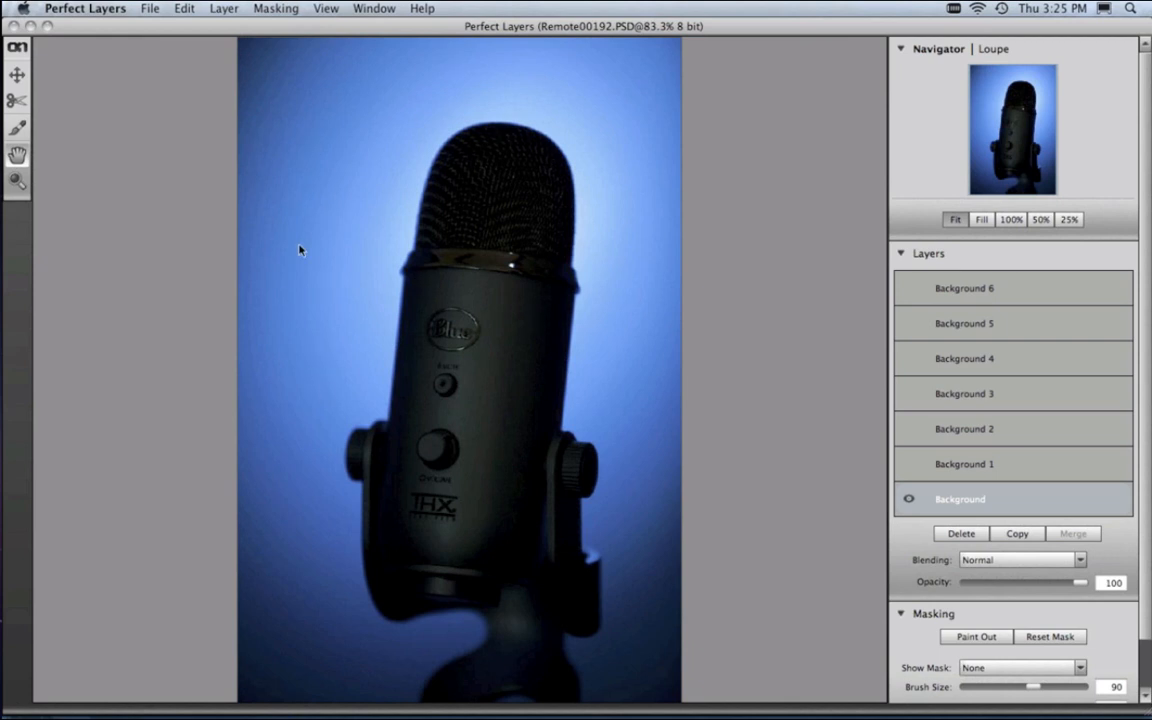
# Show the Background 1 layer with Lighten blending, try its opacity at 90 and set it back to 100.
pyautogui.click(957, 465)
pyautogui.click(909, 465)
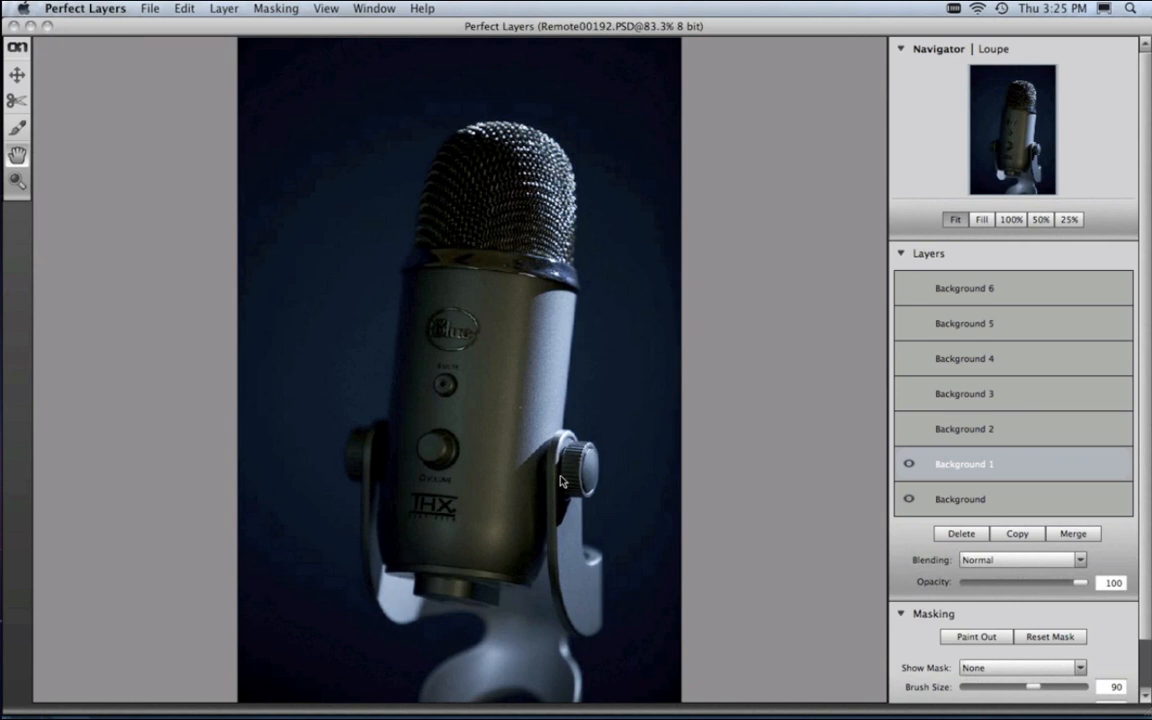
pyautogui.click(984, 563)
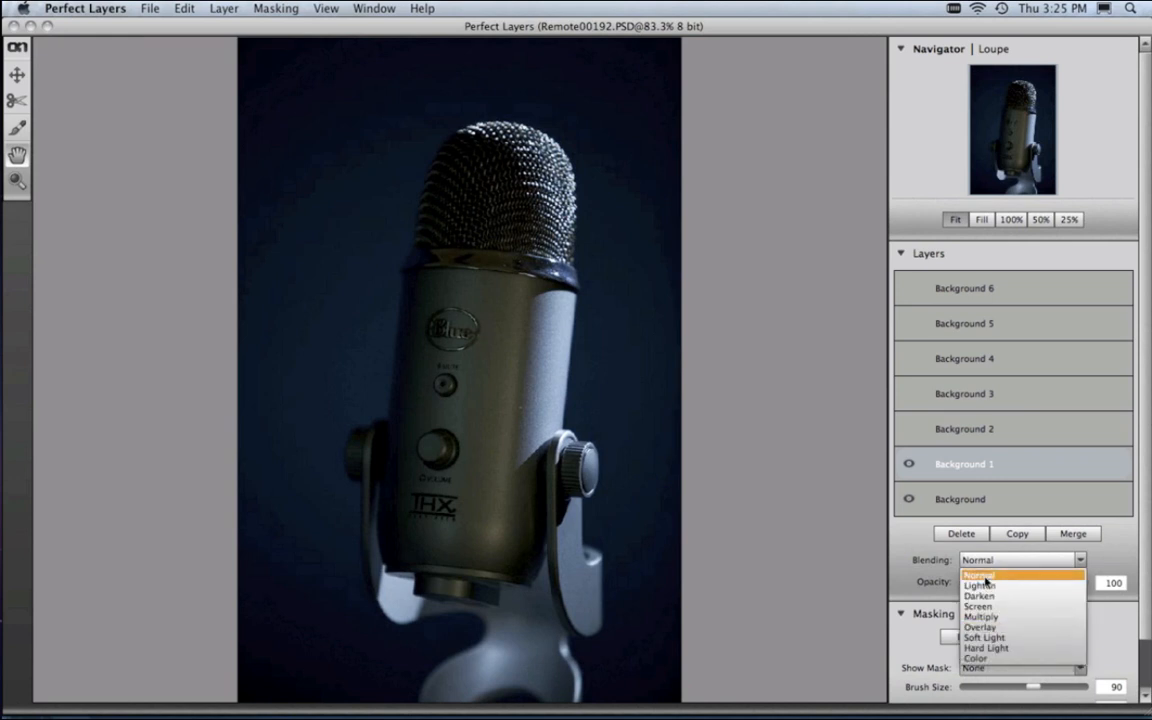
pyautogui.click(984, 586)
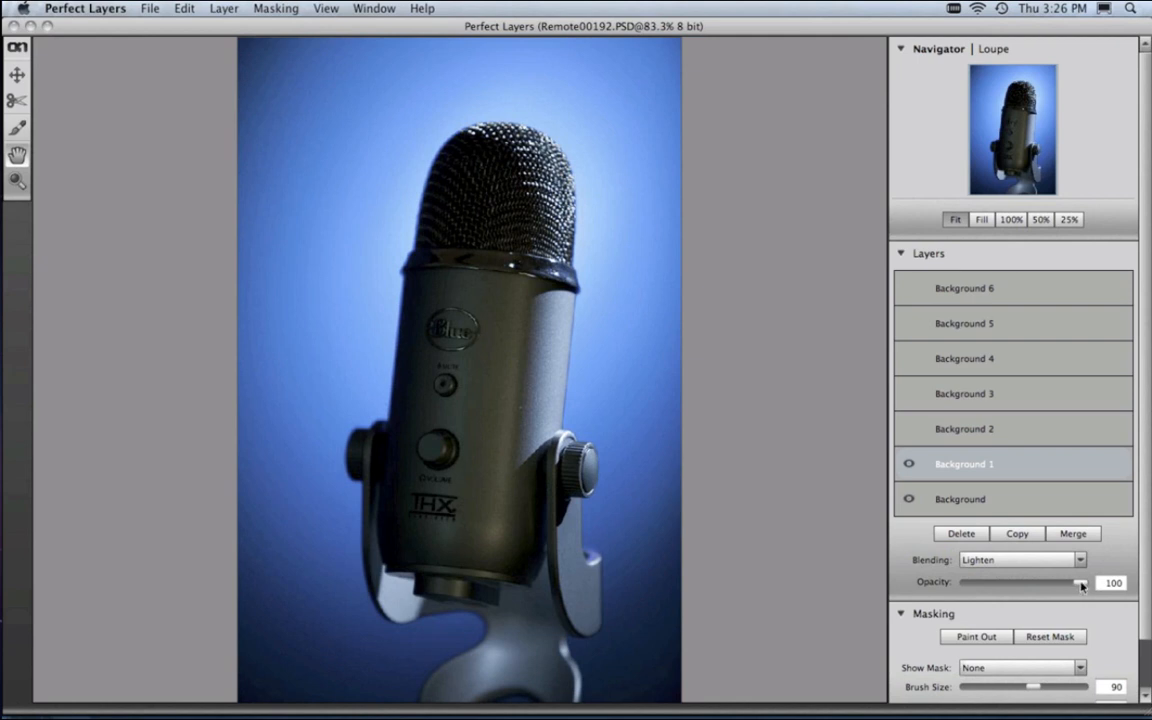
pyautogui.moveTo(1082, 586)
pyautogui.mouseDown()
pyautogui.moveTo(948, 587)
pyautogui.moveTo(1085, 588)
pyautogui.moveTo(1012, 588)
pyautogui.moveTo(1071, 586)
pyautogui.mouseUp()
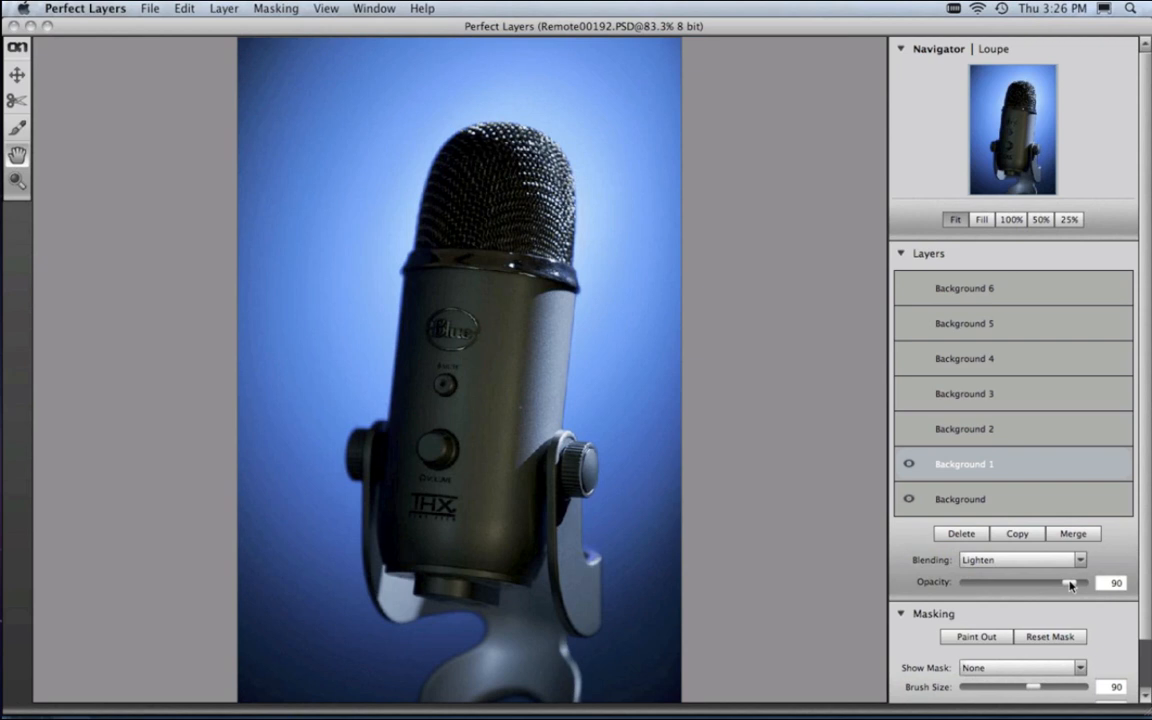
pyautogui.moveTo(1071, 585); pyautogui.dragTo(1100, 586)
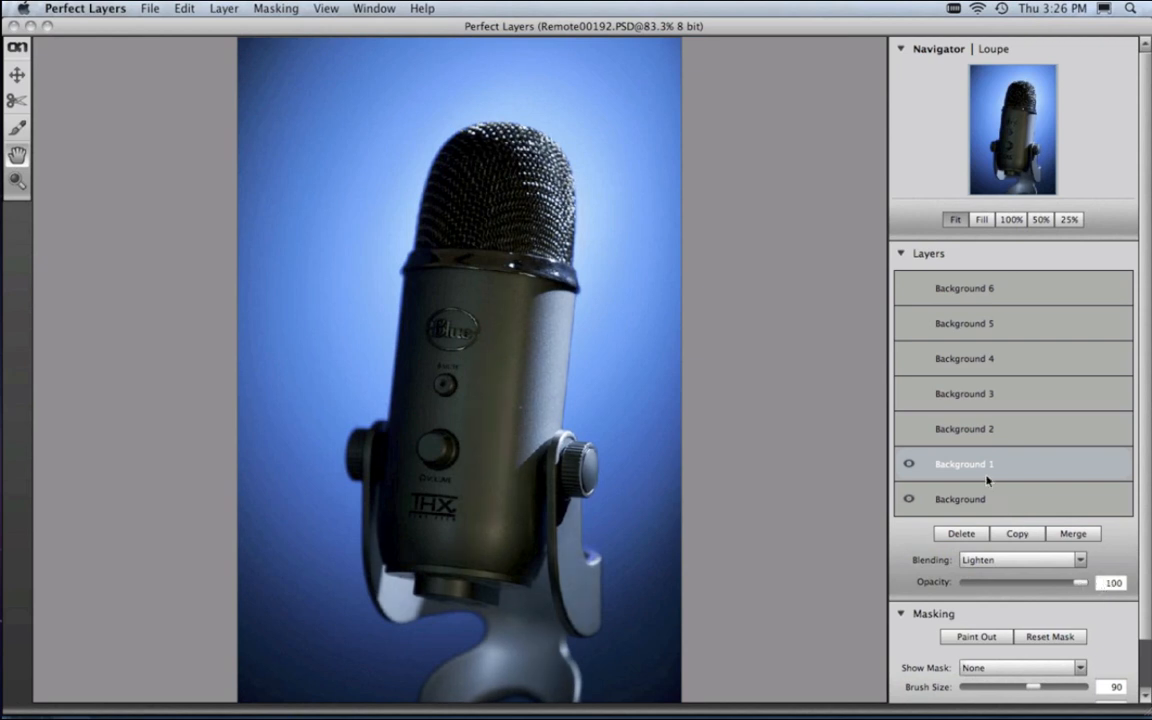
# Show the Background 2 layer and set its blending mode to Lighten.
pyautogui.click(995, 430)
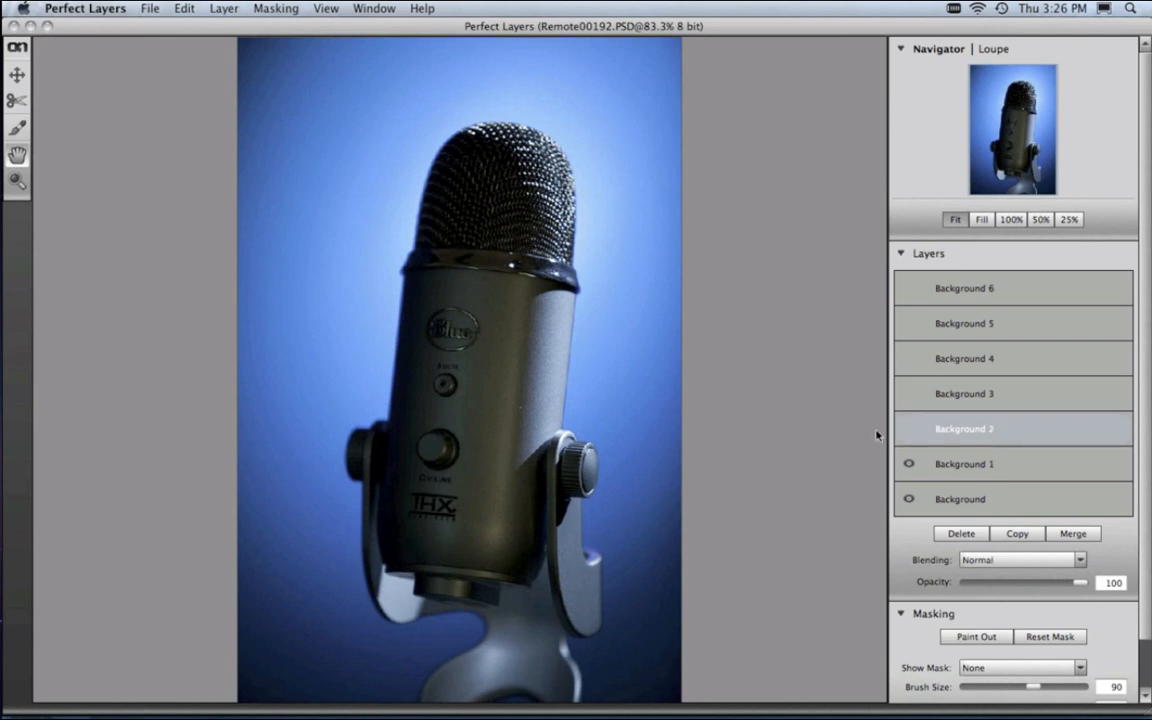
pyautogui.click(909, 429)
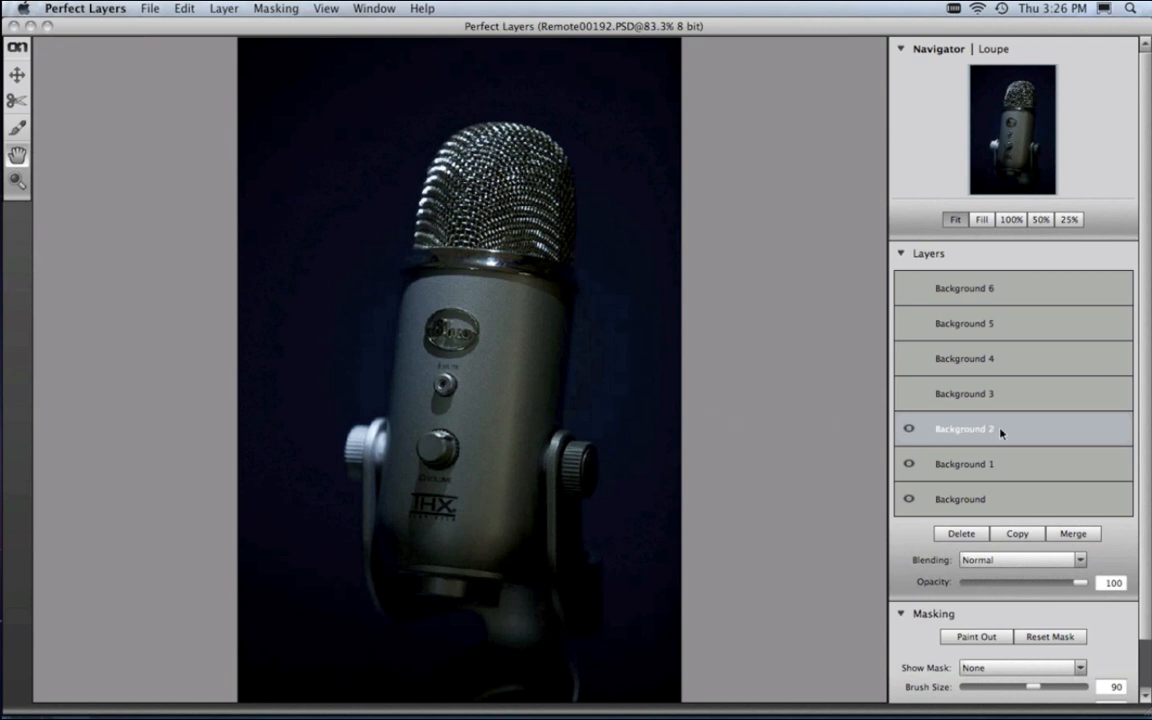
pyautogui.click(999, 561)
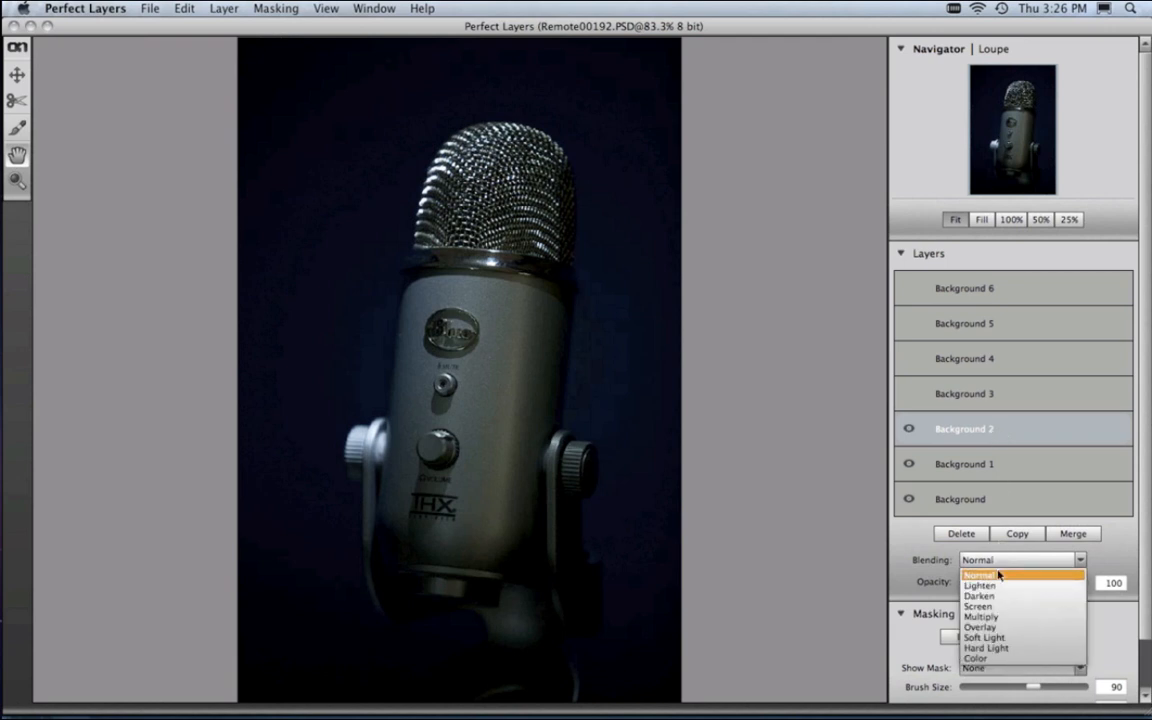
pyautogui.click(995, 586)
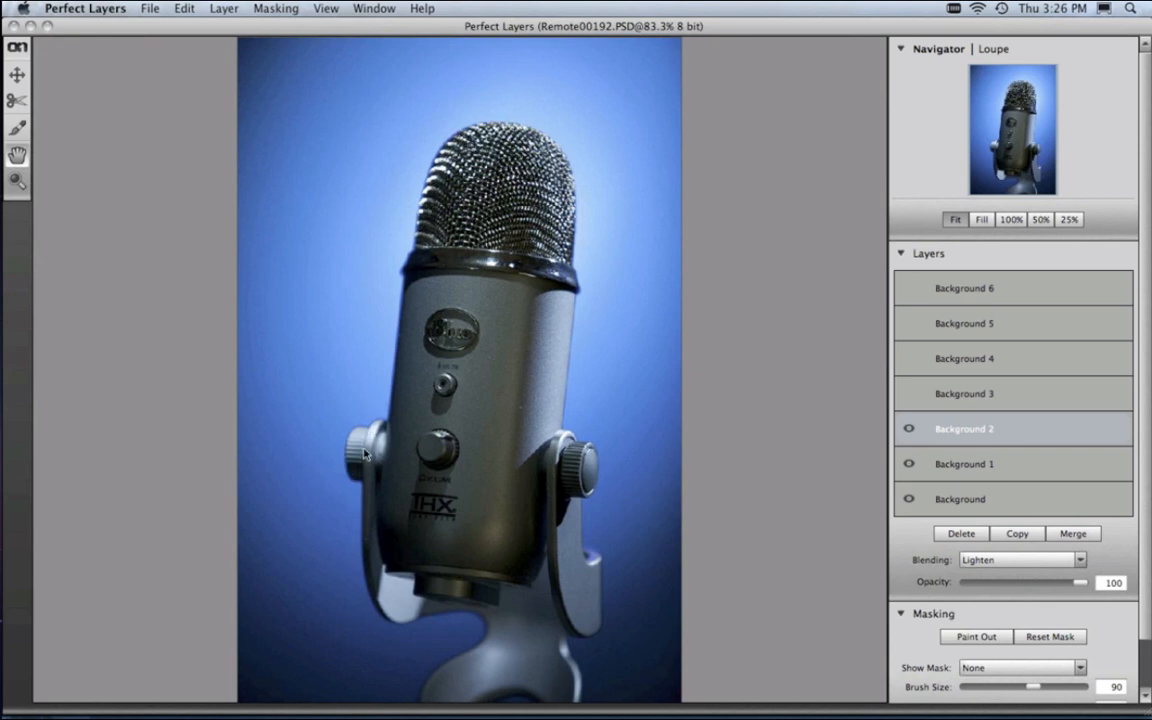
# Show the Background 3 layer, set its blending mode to Lighten and reduce its opacity to 82.
pyautogui.click(950, 398)
pyautogui.click(908, 394)
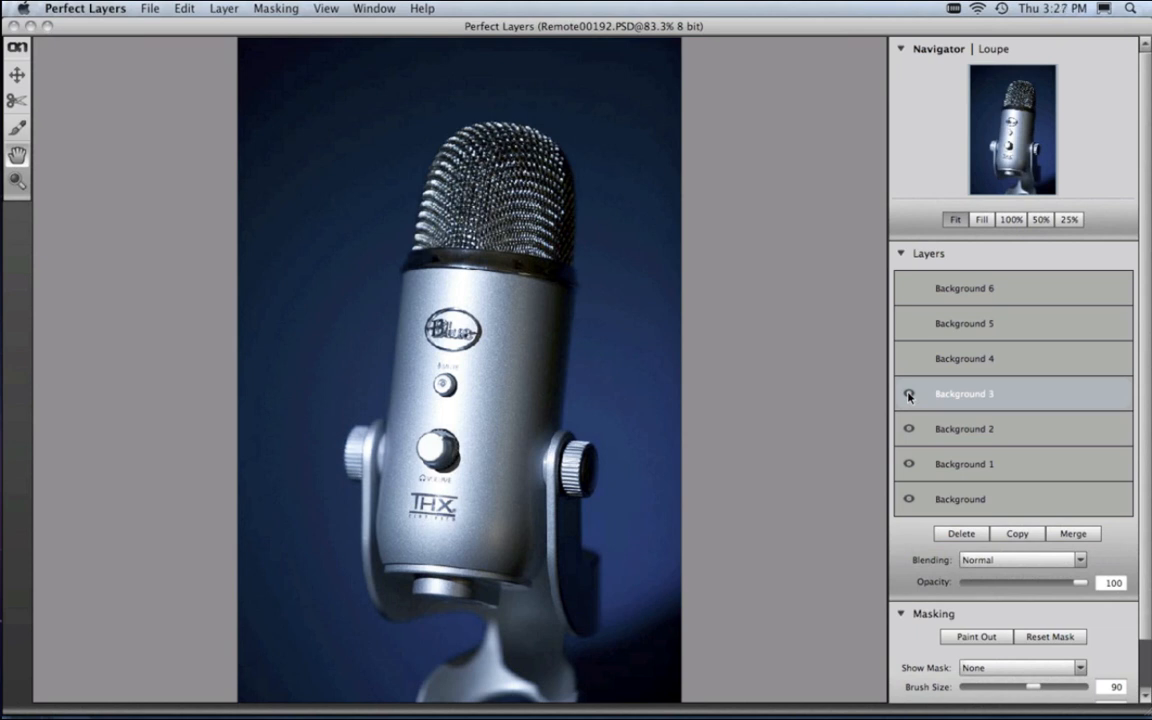
pyautogui.click(1043, 559)
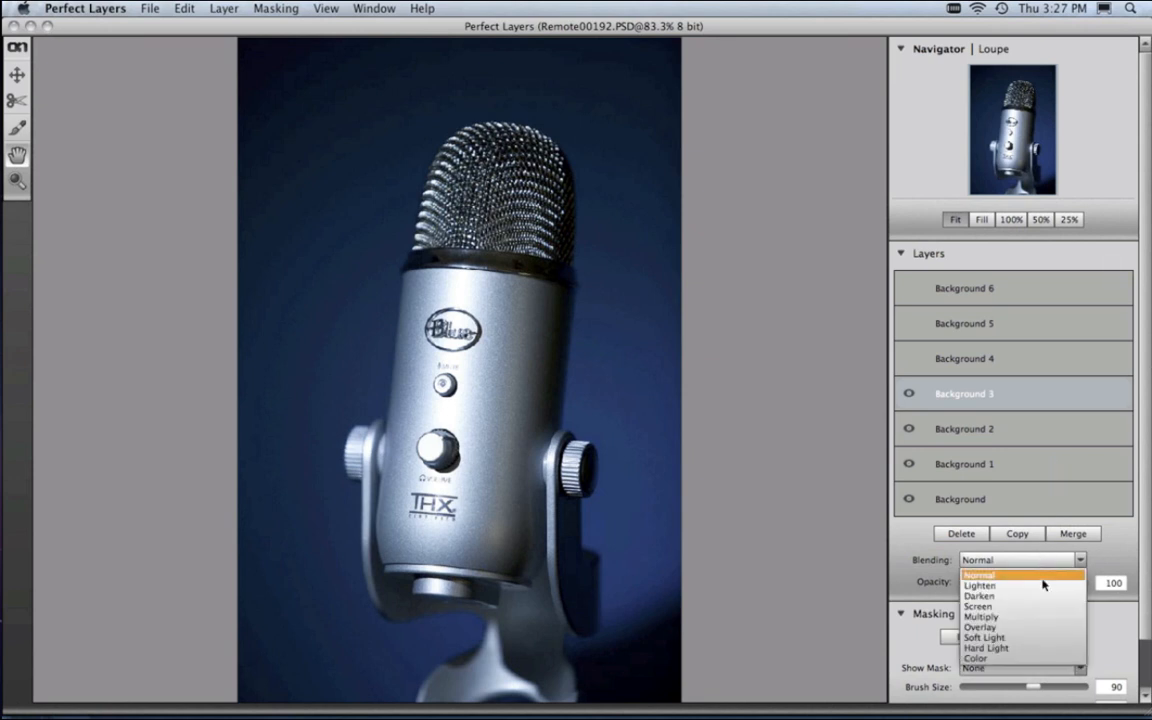
pyautogui.click(1043, 587)
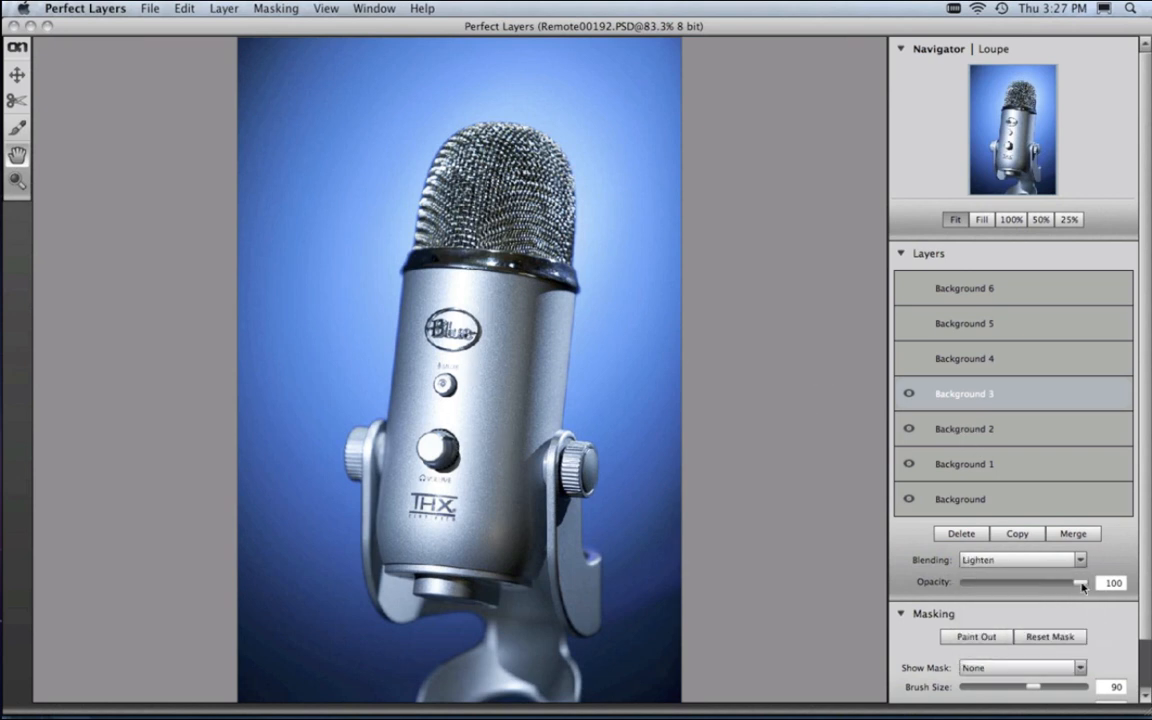
pyautogui.moveTo(1084, 588); pyautogui.dragTo(1062, 587)
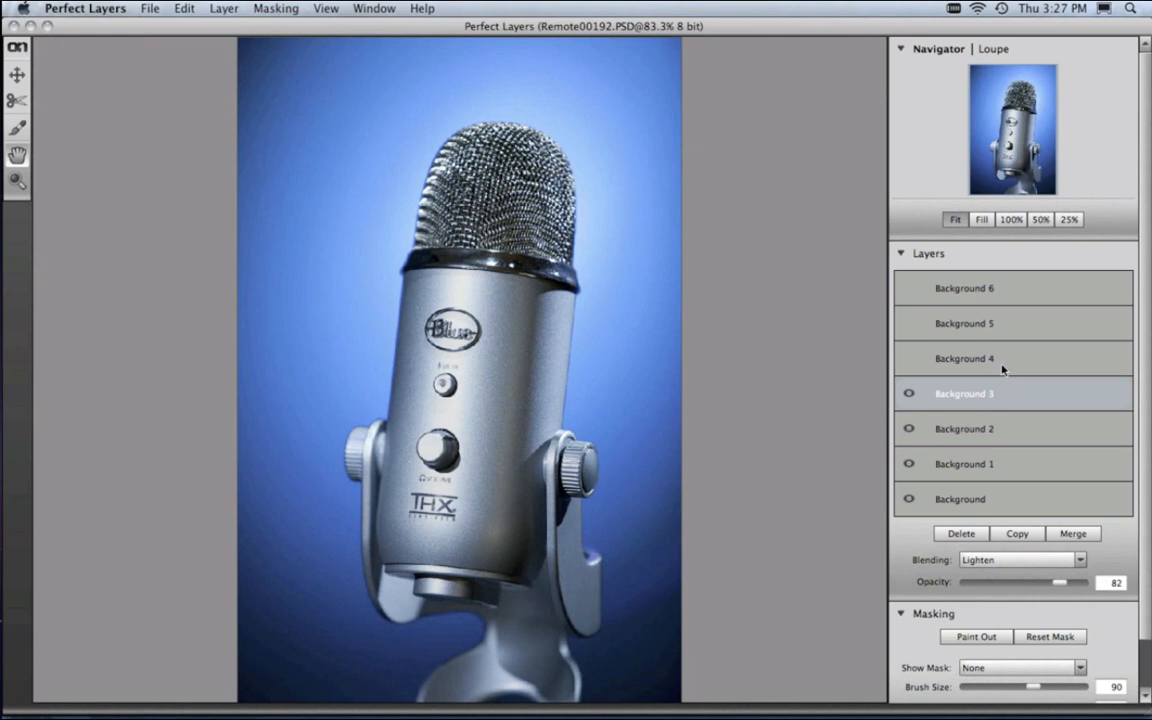
# Show the Background 4 layer and set its blending mode to Lighten.
pyautogui.click(913, 360)
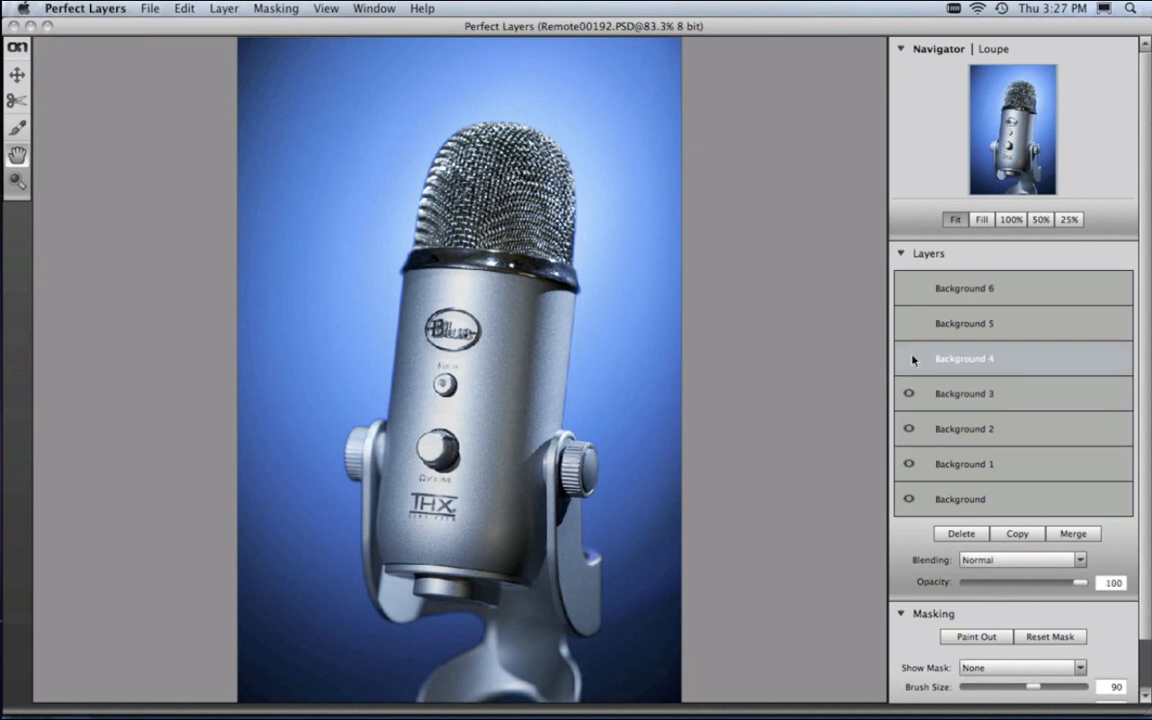
pyautogui.click(909, 358)
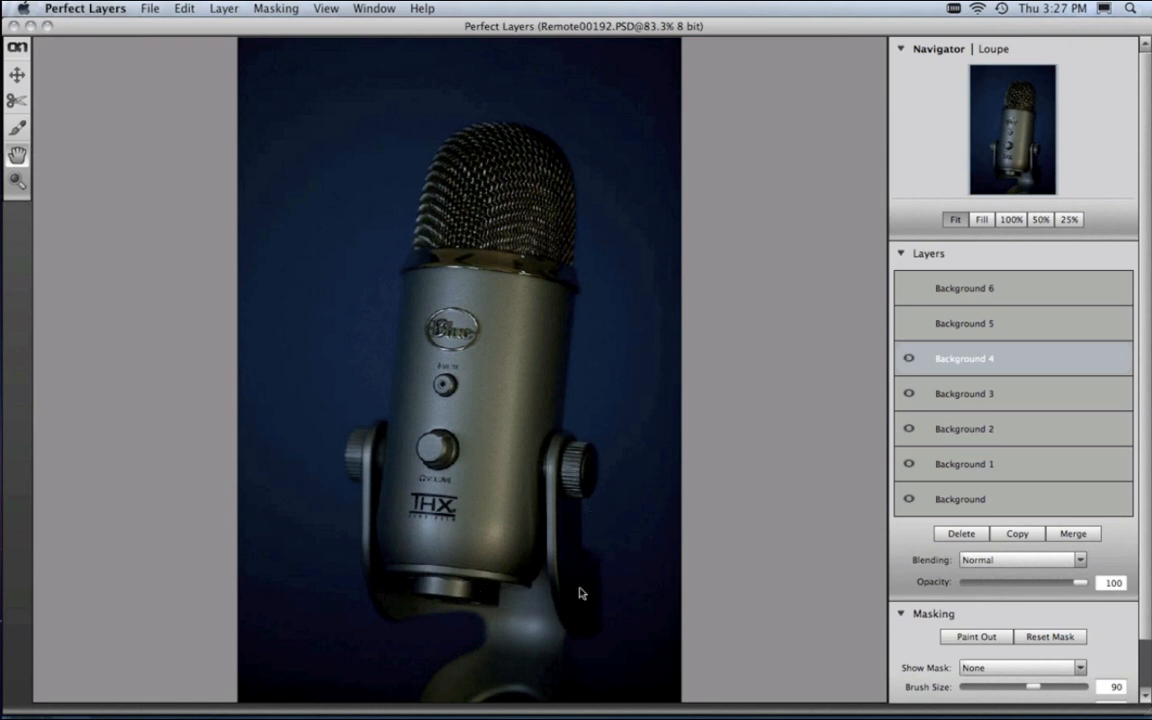
pyautogui.click(992, 561)
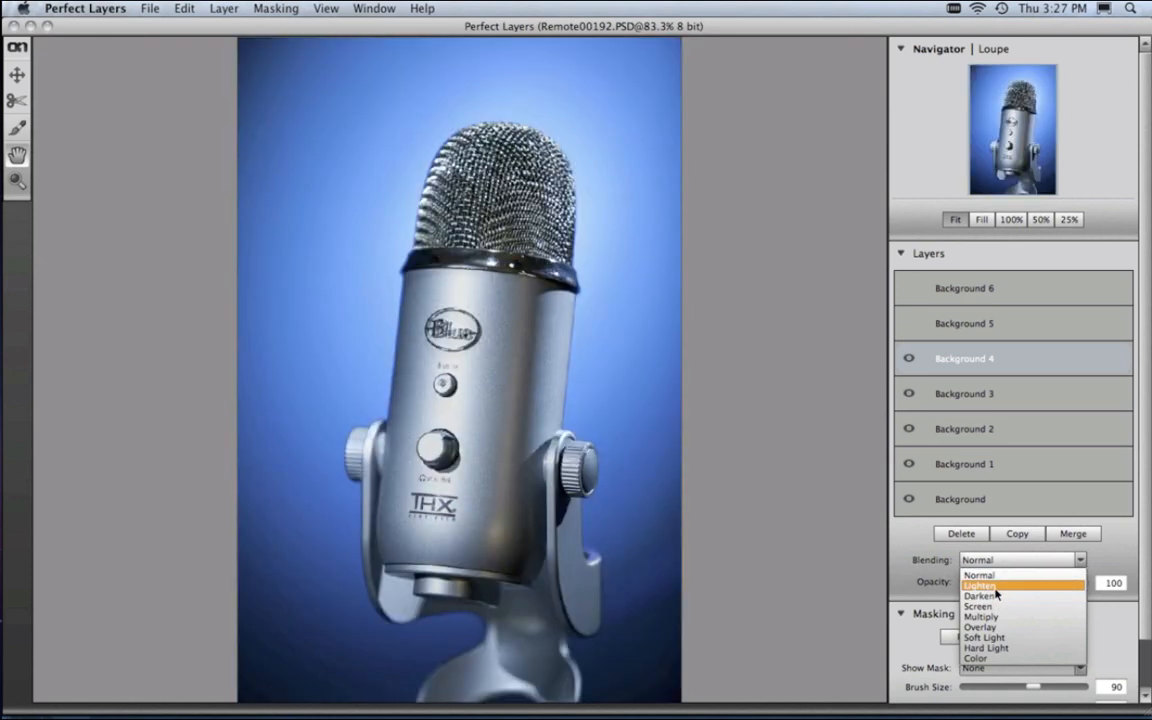
pyautogui.click(995, 588)
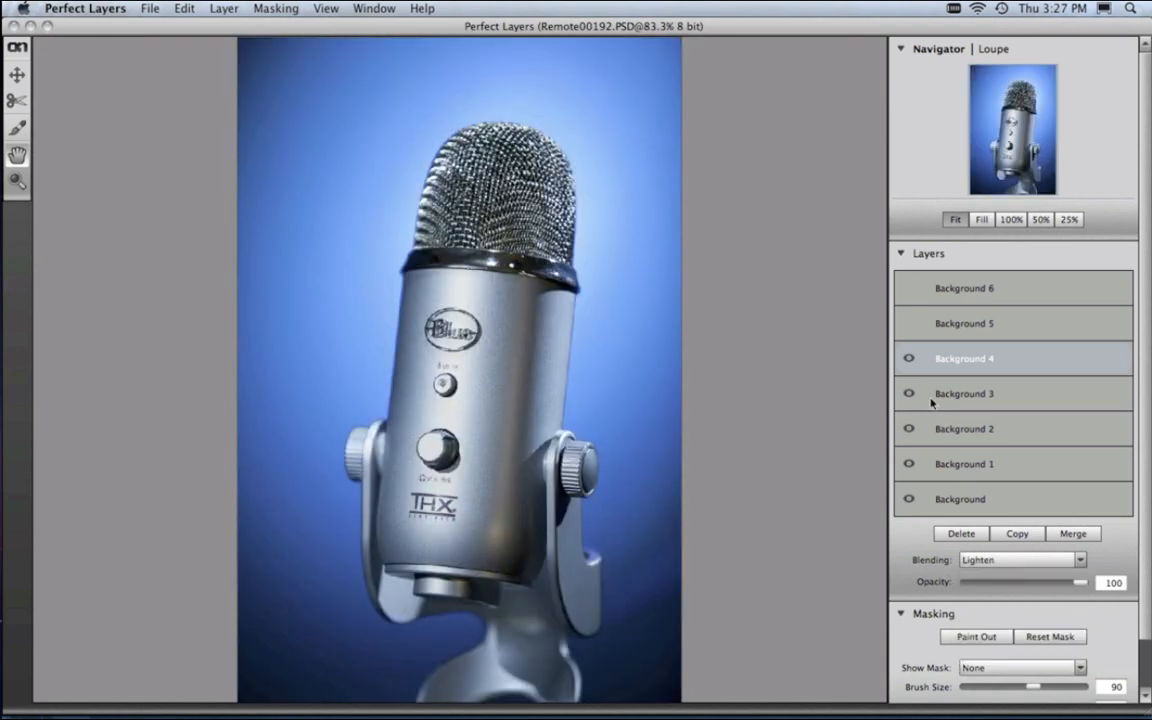
# Compare the image with the Background 4 layer hidden and shown, leaving the layer visible.
pyautogui.click(909, 359)
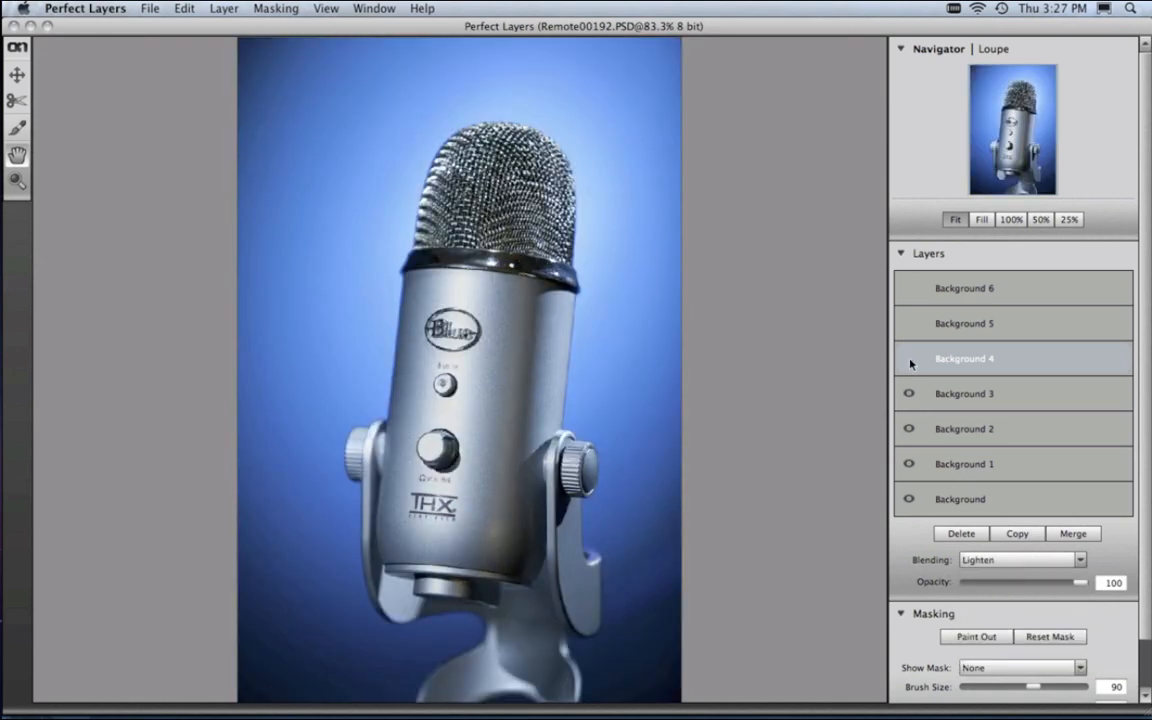
pyautogui.click(909, 359)
pyautogui.click(909, 359)
pyautogui.click(909, 359)
pyautogui.click(909, 359)
pyautogui.click(909, 359)
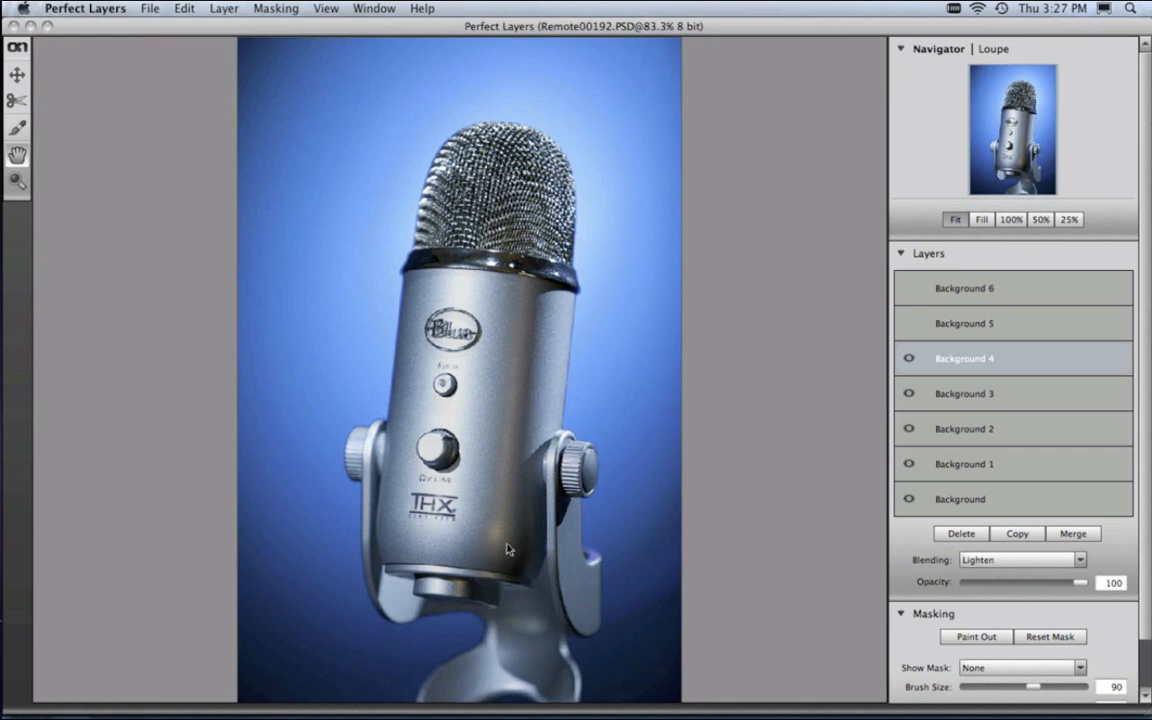
# Show the Background 5 layer with Lighten blending and compare the image with it hidden and shown, leaving it visible.
pyautogui.click(1013, 329)
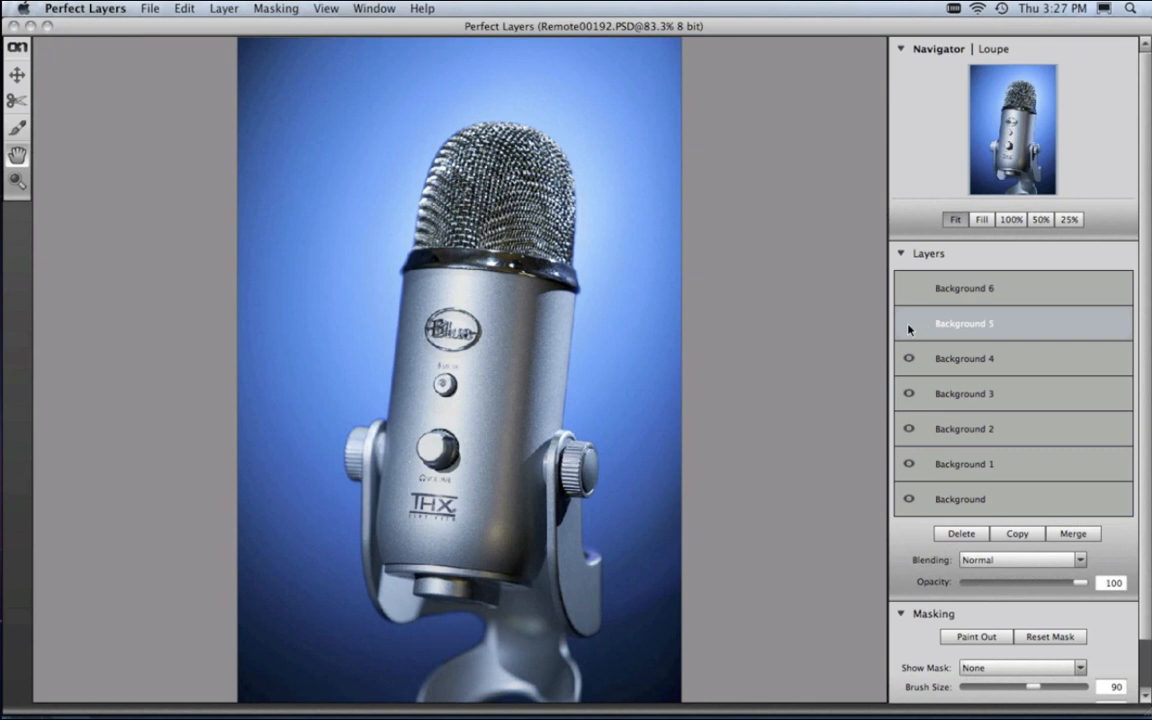
pyautogui.click(909, 325)
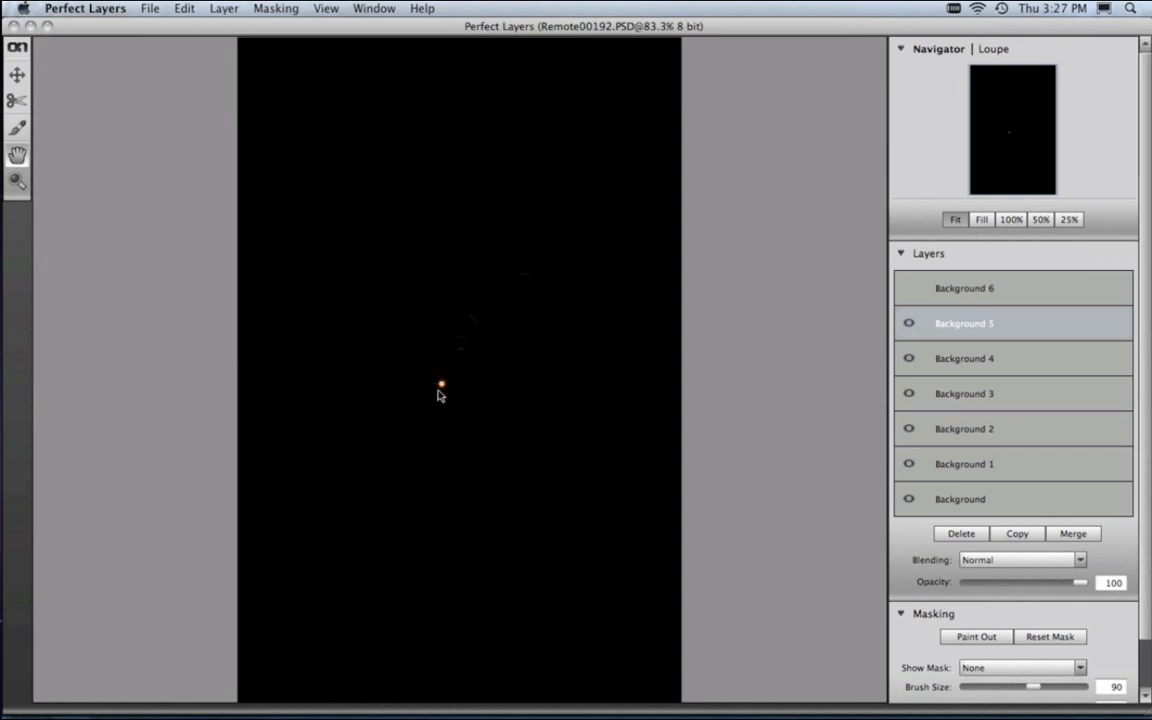
pyautogui.click(909, 324)
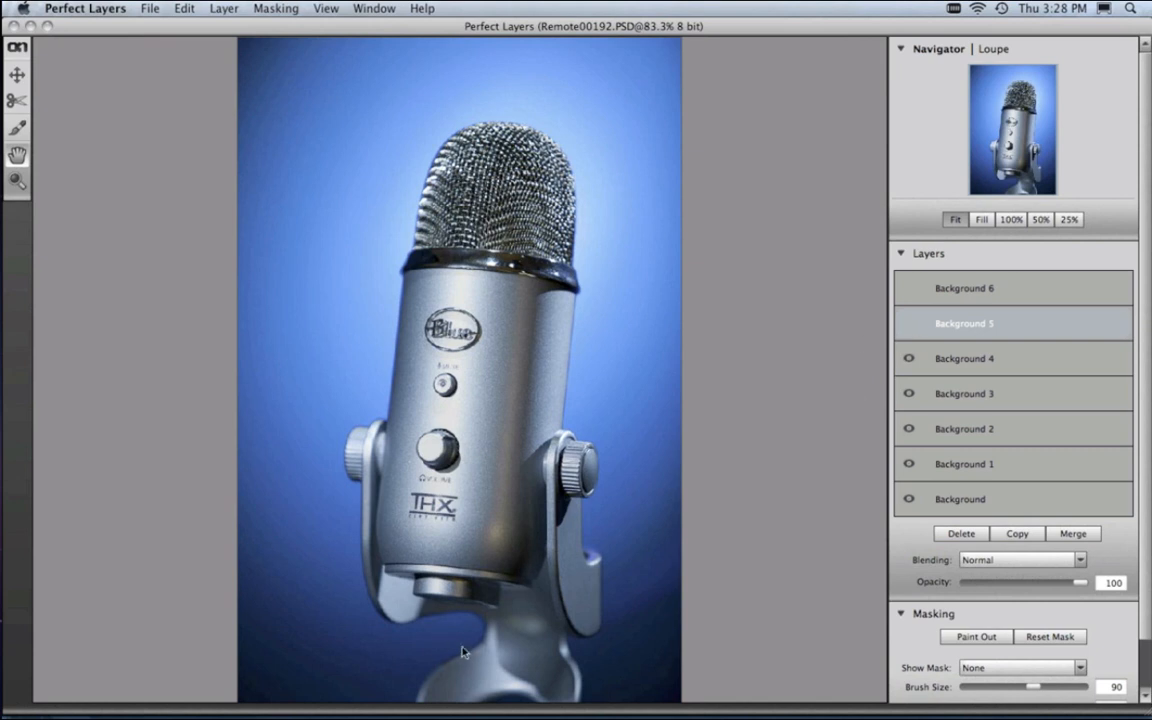
pyautogui.click(909, 323)
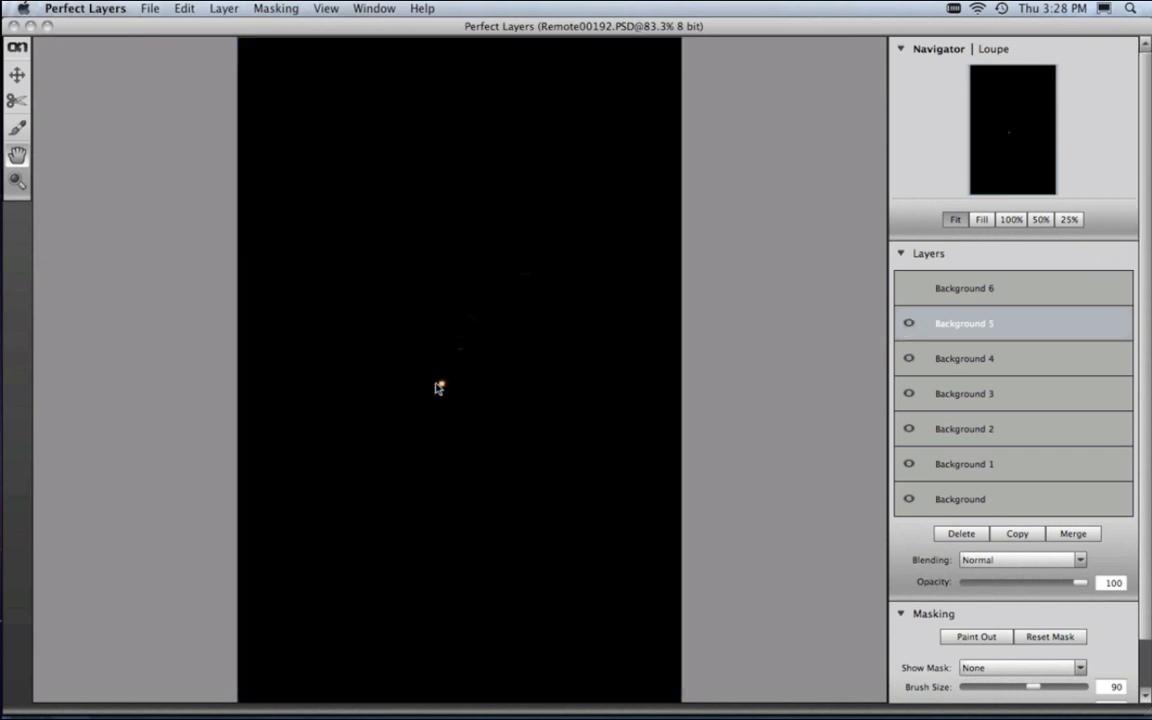
pyautogui.click(970, 560)
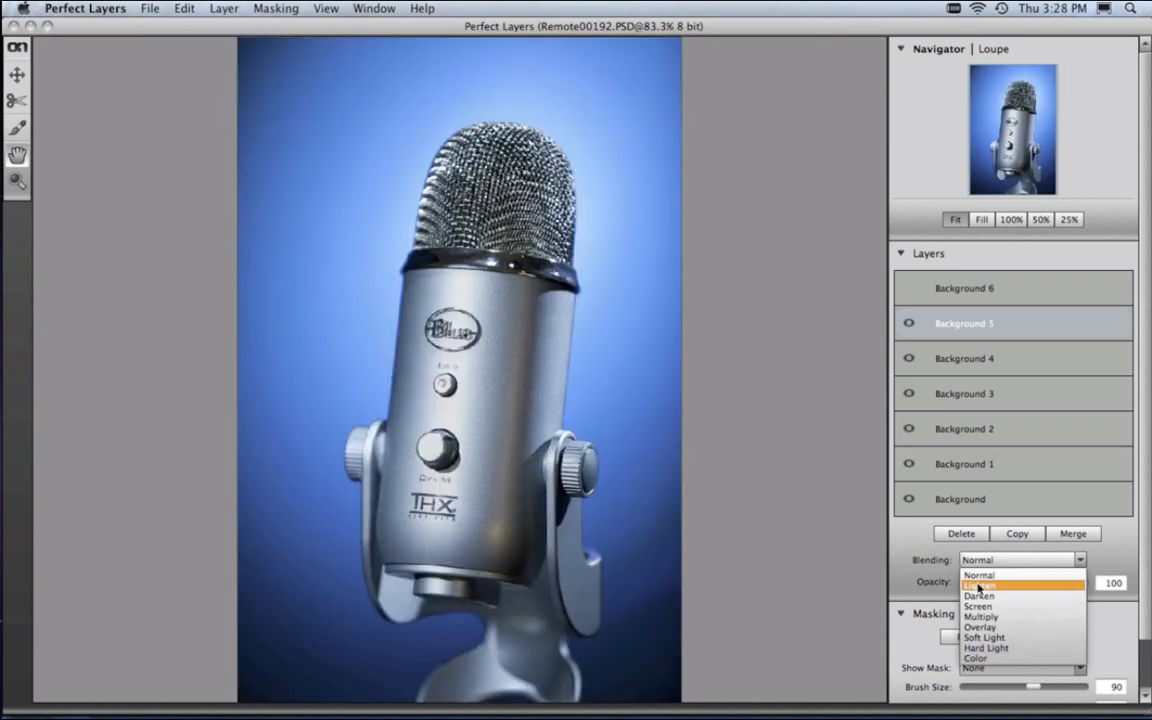
pyautogui.click(979, 586)
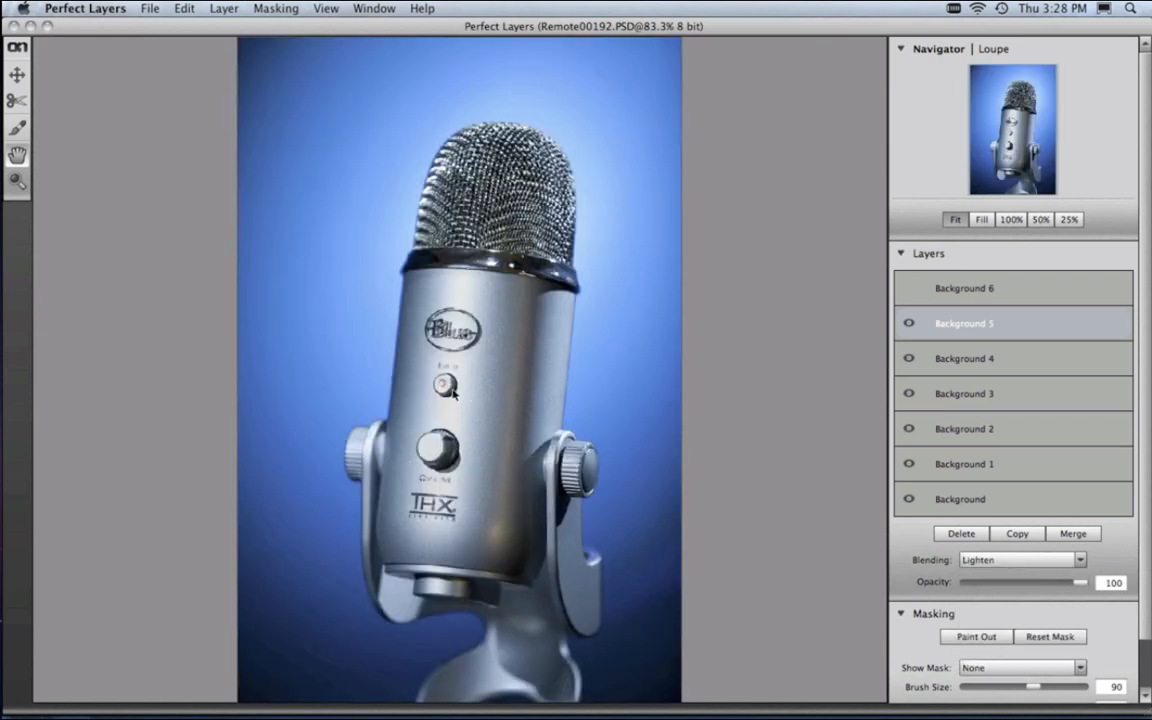
pyautogui.click(909, 323)
pyautogui.click(909, 324)
pyautogui.click(909, 324)
# Show the Background 6 layer and set its blending mode to Lighten.
pyautogui.click(940, 289)
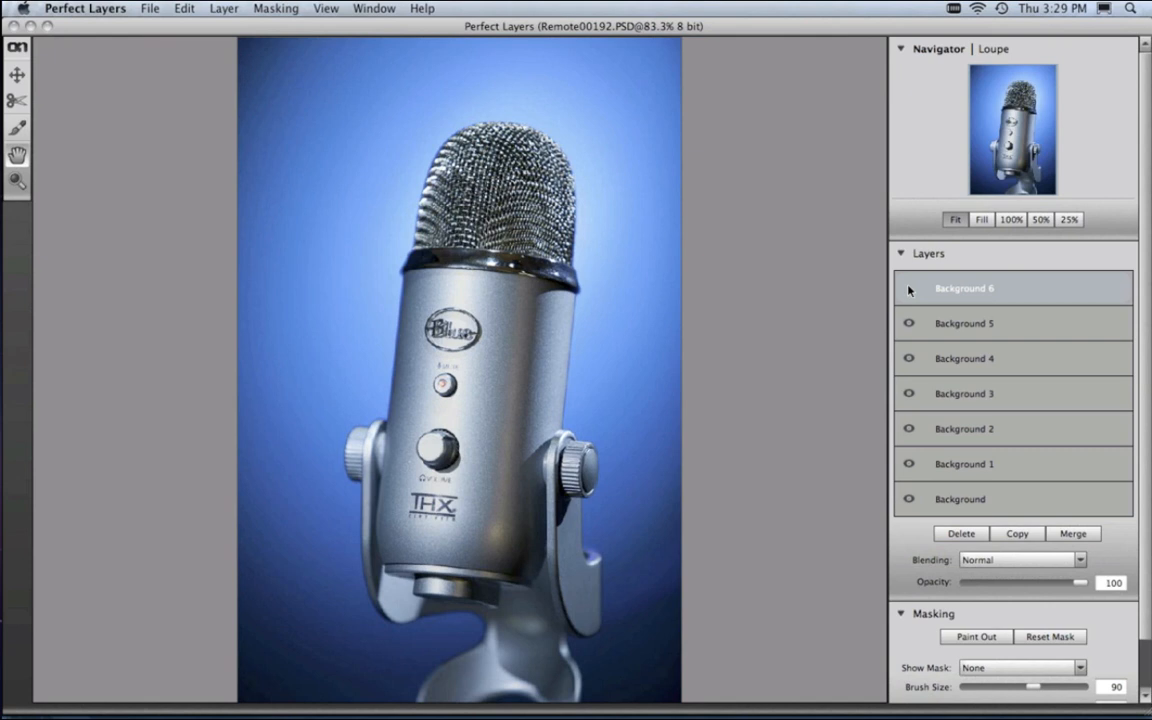
pyautogui.click(909, 289)
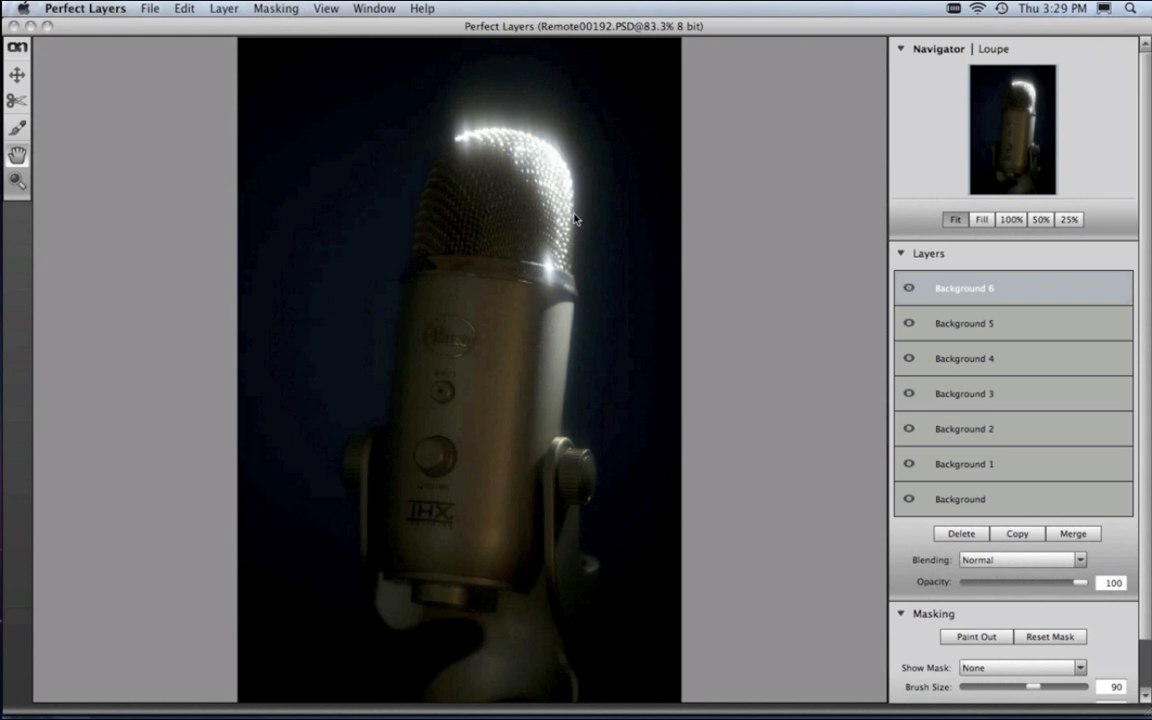
pyautogui.click(1068, 562)
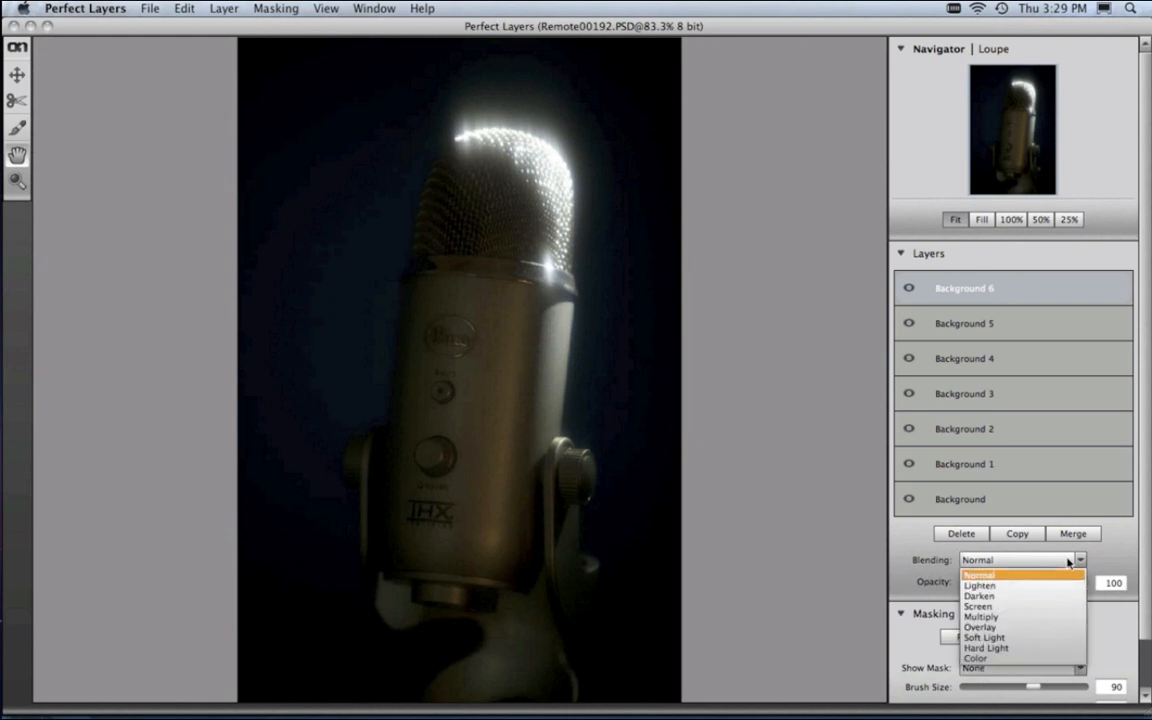
pyautogui.click(1065, 585)
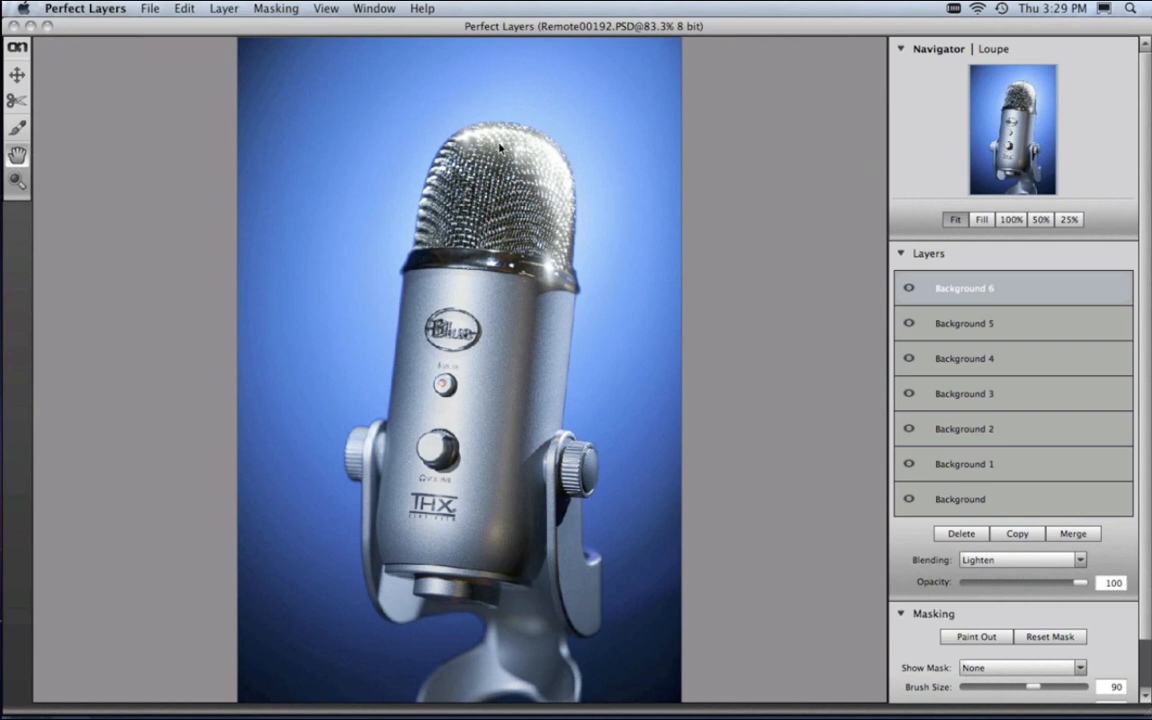
# Nudge the Background 6 layer slightly up and right to align it with the microphone head, and set its opacity to 90.
pyautogui.click(17, 74)
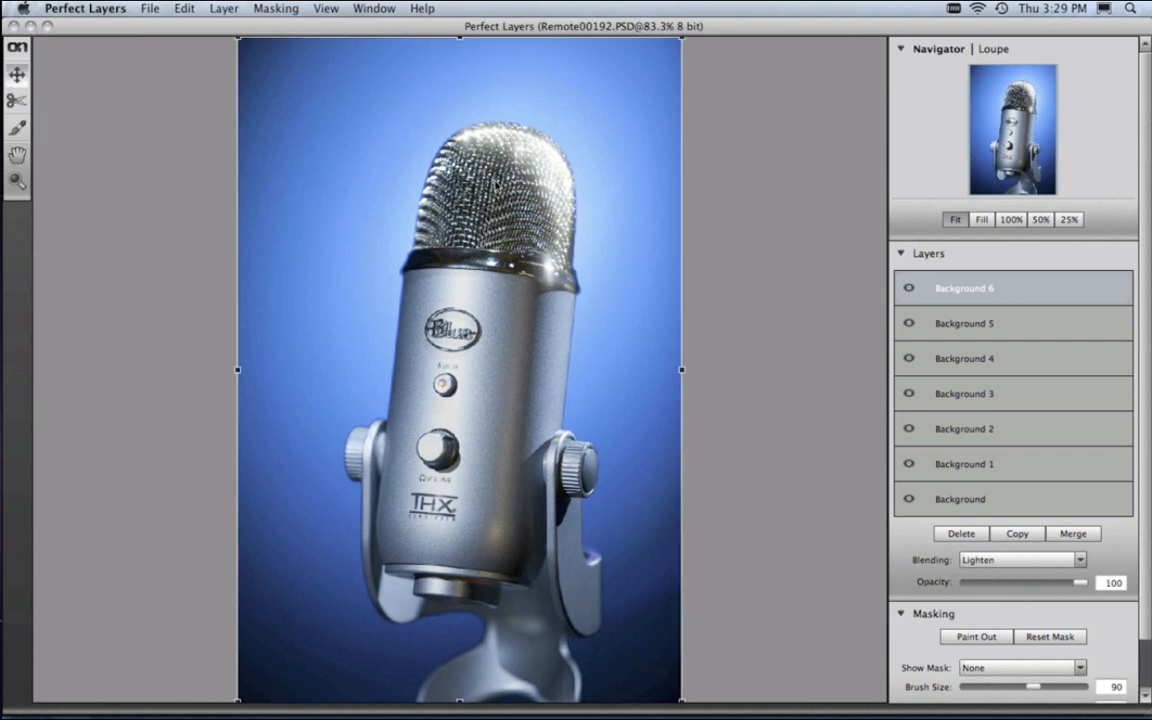
pyautogui.moveTo(497, 183); pyautogui.dragTo(502, 176)
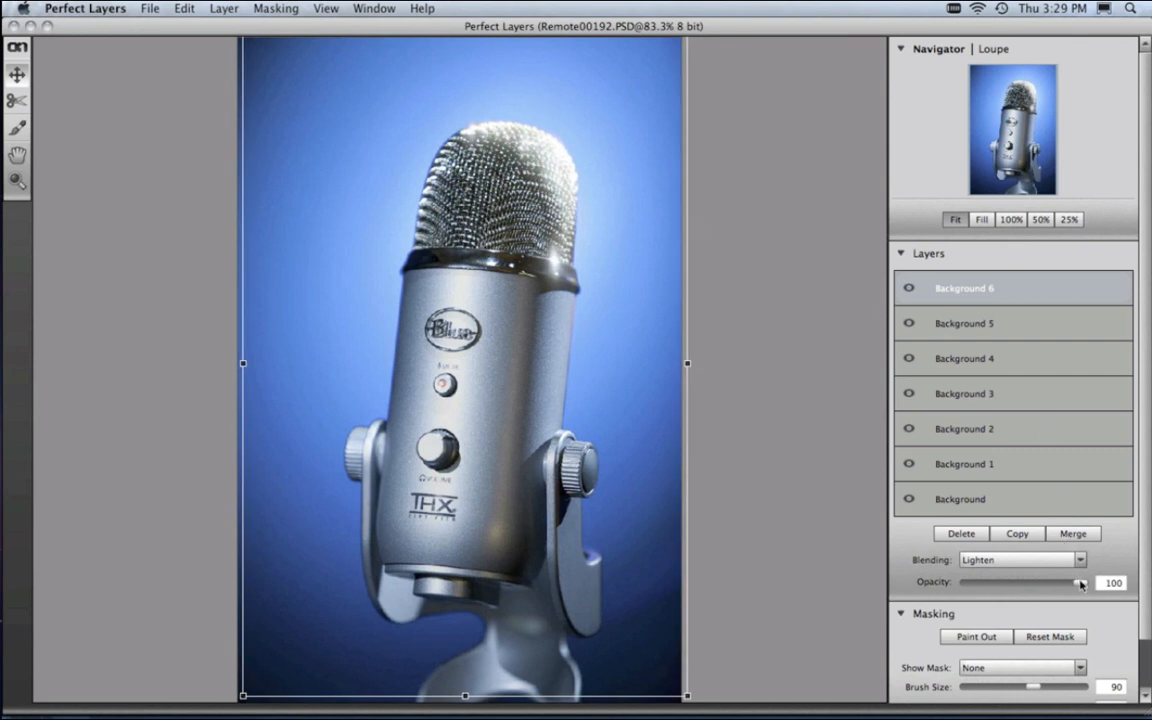
pyautogui.moveTo(1080, 584)
pyautogui.mouseDown()
pyautogui.moveTo(1040, 585)
pyautogui.moveTo(1070, 585)
pyautogui.mouseUp()
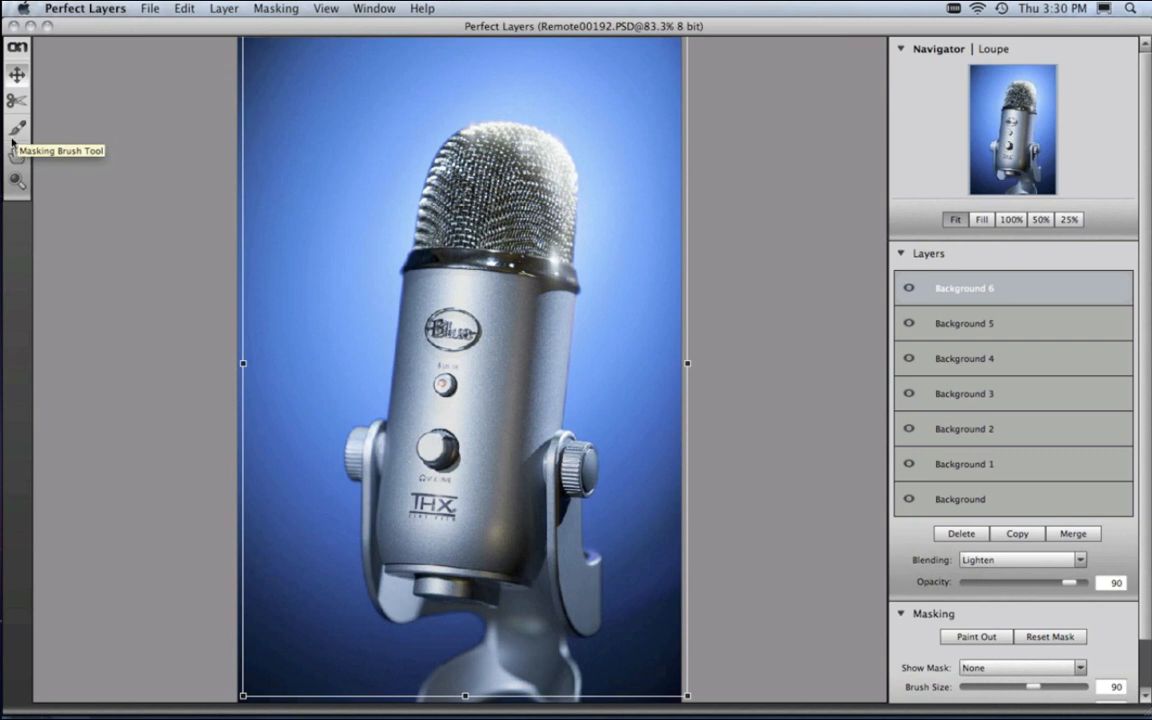
# Mask out the Background 6 layer with the Masking Brush along the right side of the microphone body, just below the grille.
pyautogui.click(22, 127)
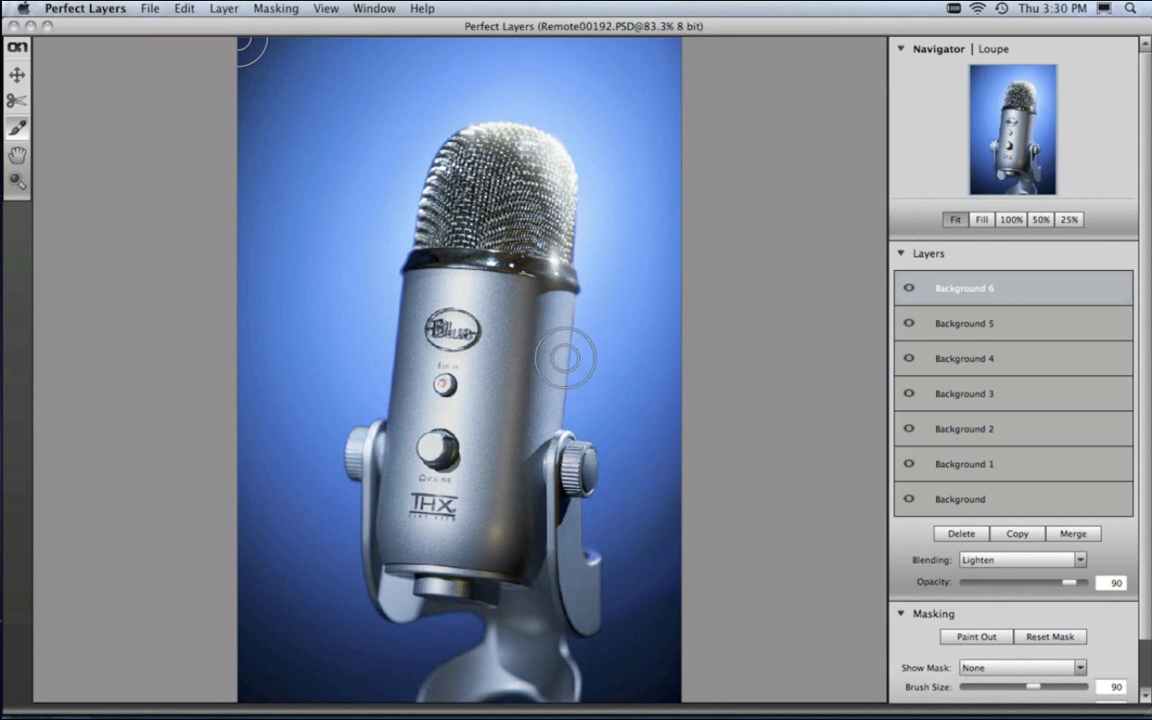
pyautogui.moveTo(572, 316)
pyautogui.mouseDown()
pyautogui.moveTo(577, 294)
pyautogui.moveTo(561, 397)
pyautogui.moveTo(573, 316)
pyautogui.moveTo(544, 309)
pyautogui.mouseUp()
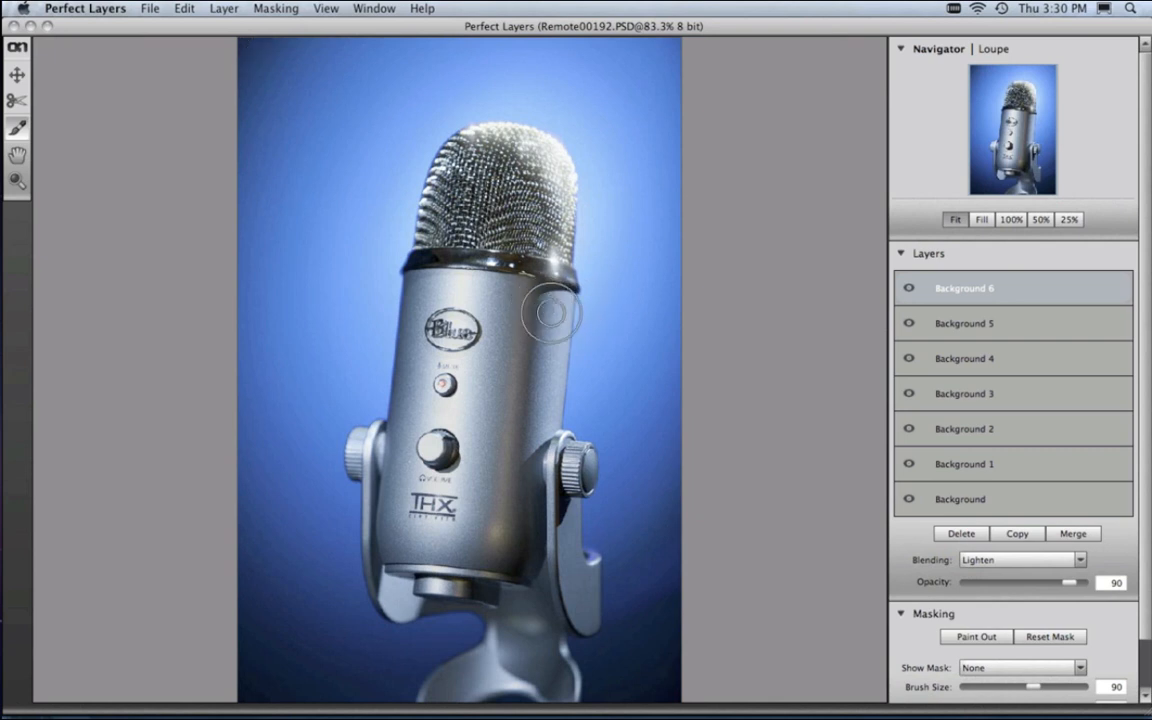
# Save and close the layered microphone file and switch to Lightroom.
pyautogui.click(147, 9)
pyautogui.click(176, 100)
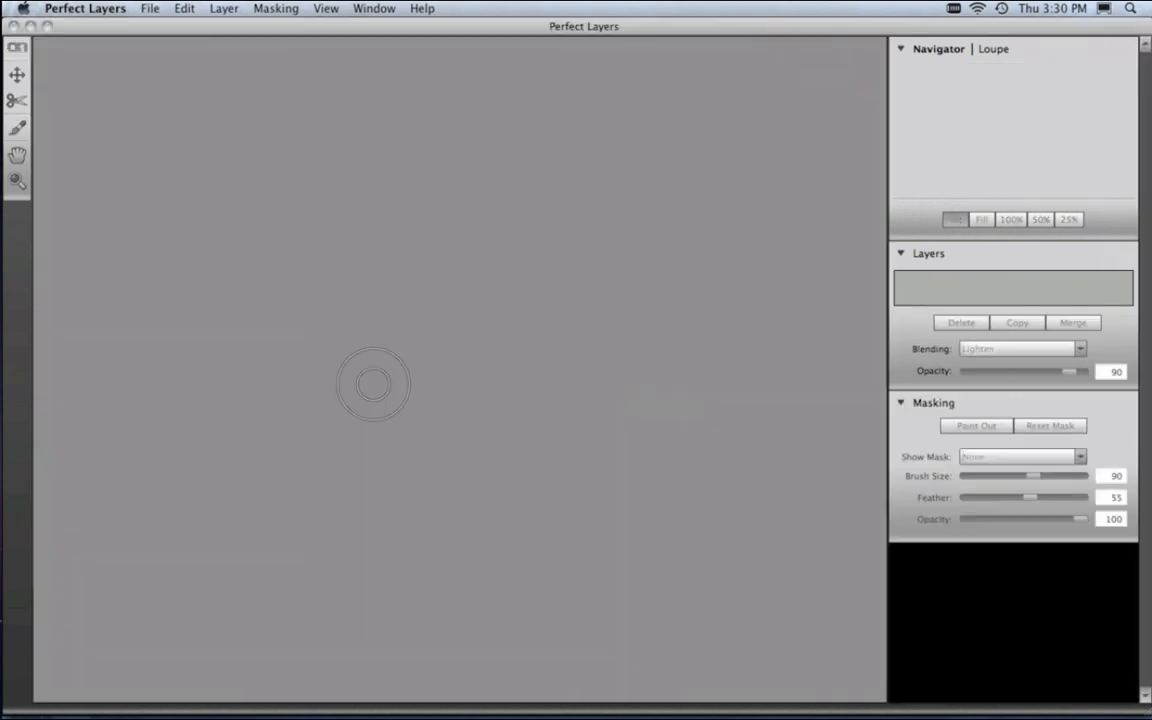
pyautogui.moveTo(134, 716)
pyautogui.click(332, 683)
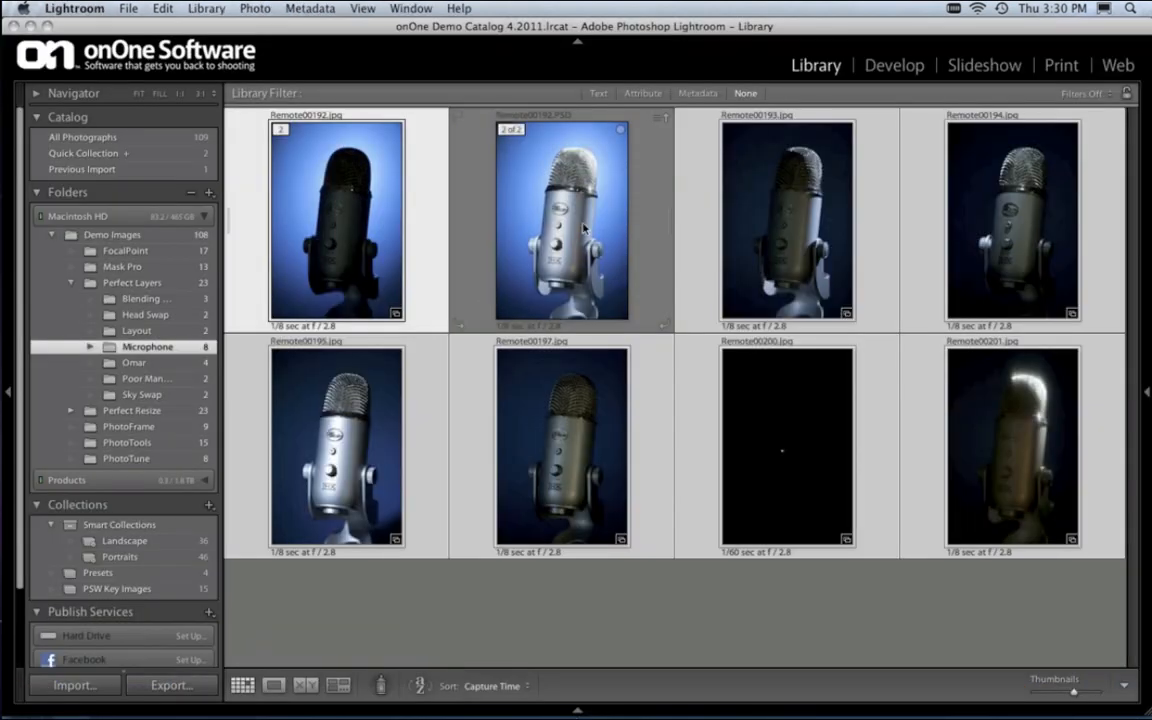
# Select the blended Remote00192.PSD in the Microphone folder and view it enlarged.
pyautogui.click(587, 229)
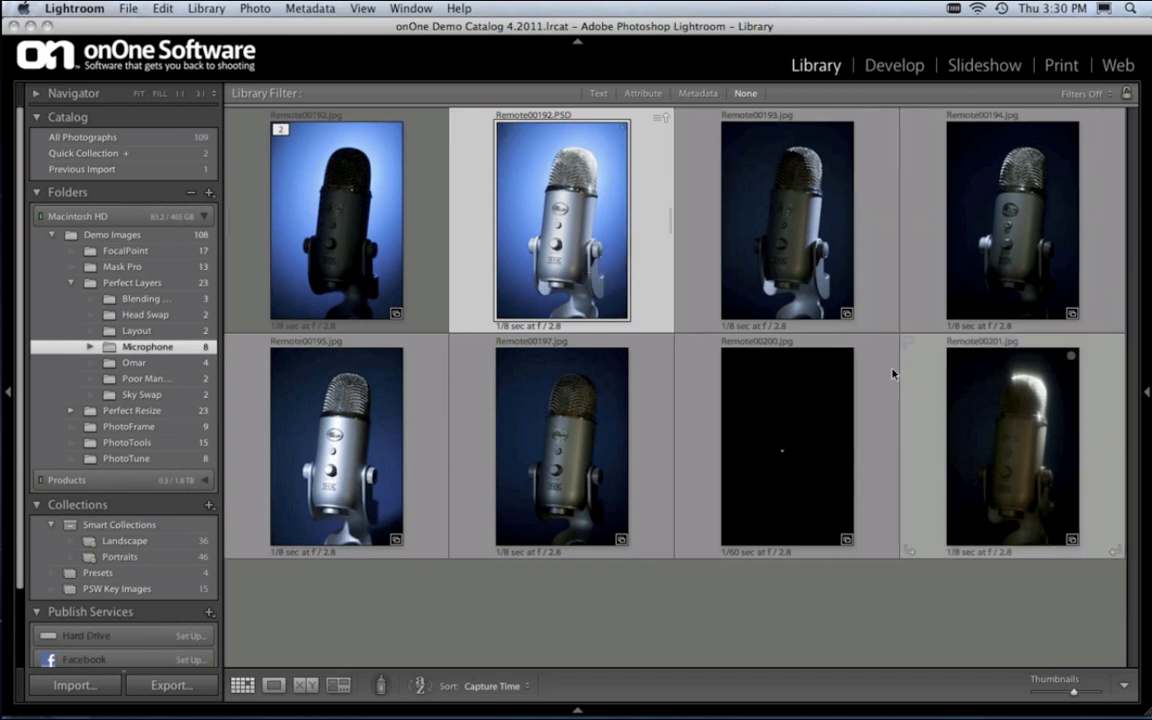
pyautogui.doubleClick(602, 228)
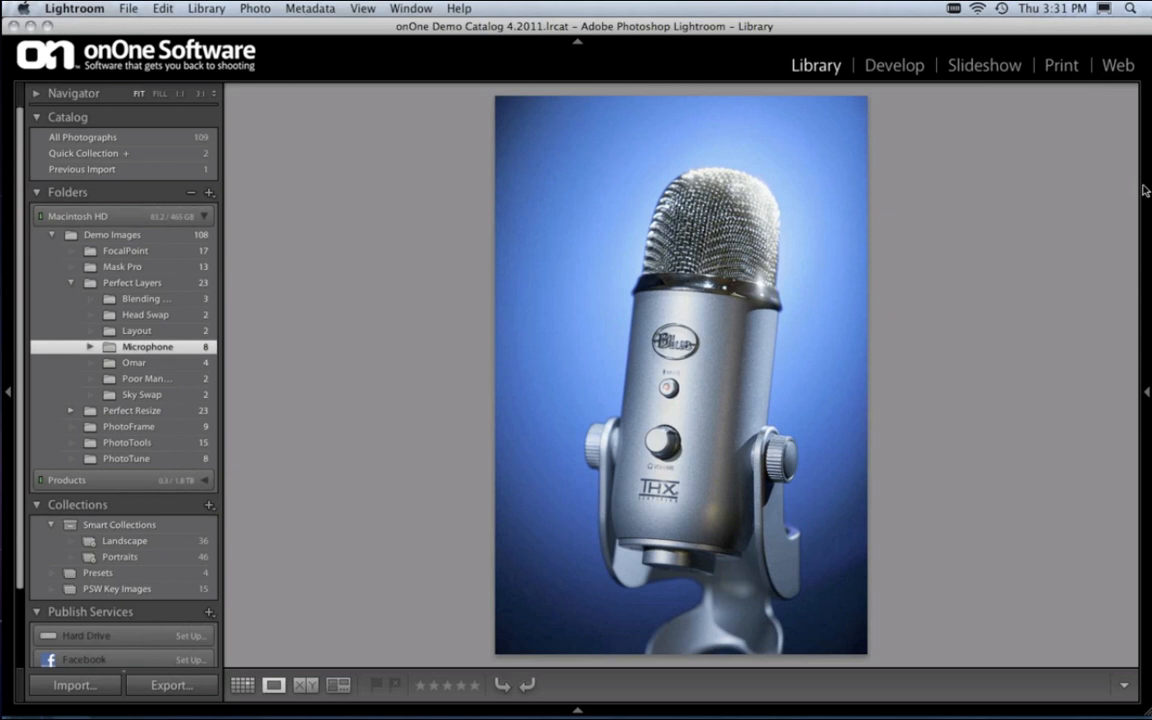
pyautogui.click(1146, 60)
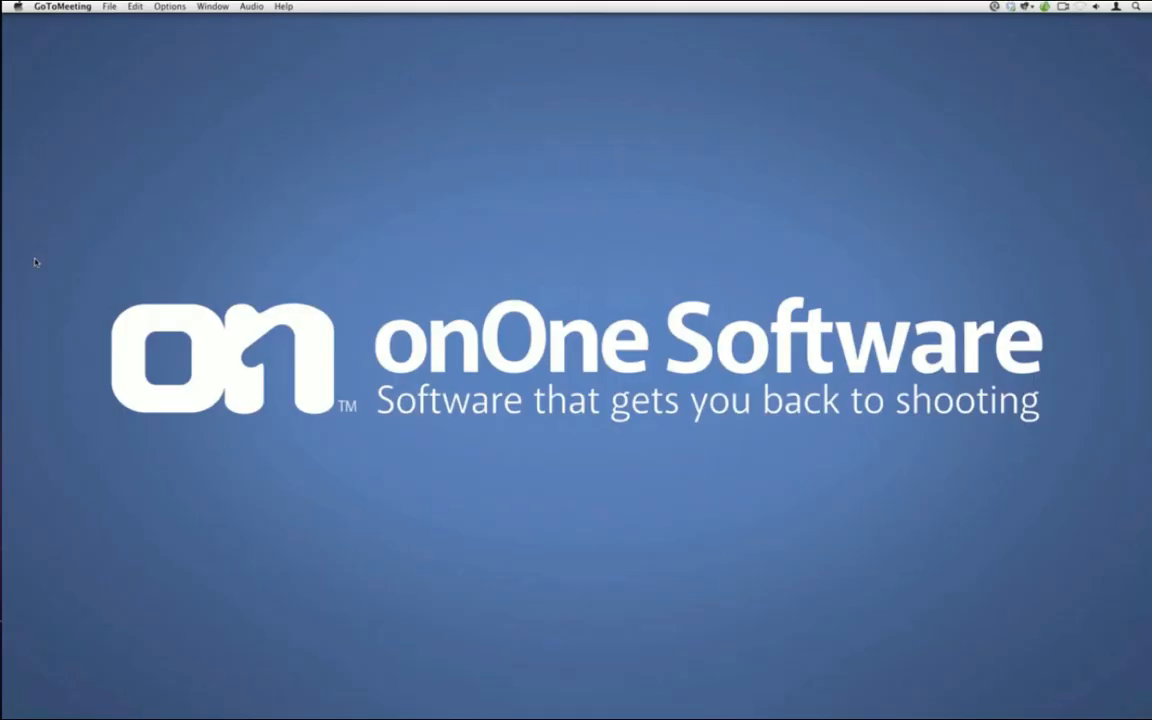
pyautogui.moveTo(4, 297)
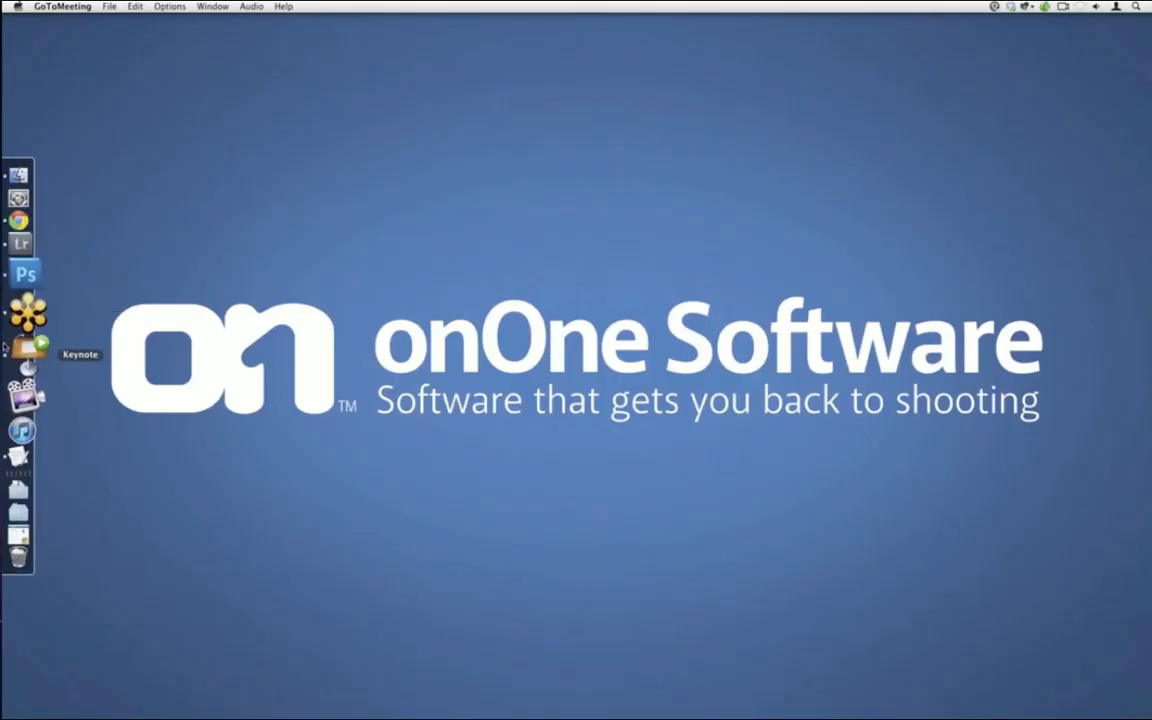
# Switch to the Keynote presentation.
pyautogui.click(4, 346)
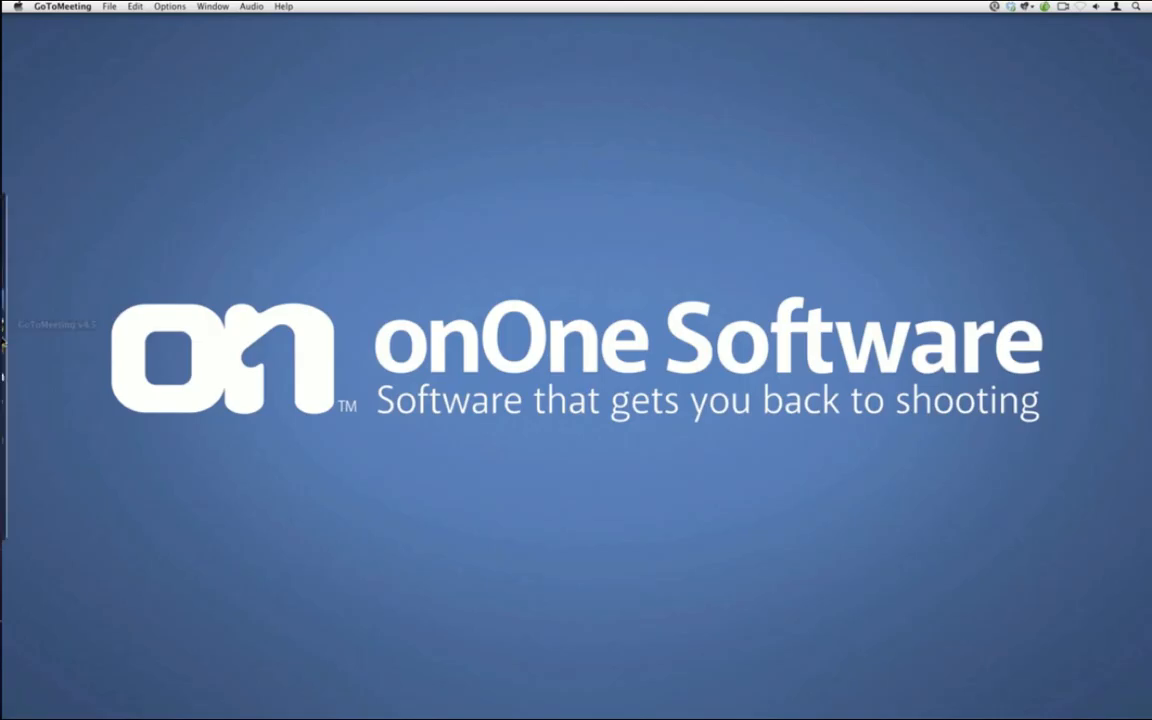
# Switch to Lightroom, open the four roller coaster JPEGs IMG_4034 to IMG_4037 together in Perfect Layers, and dismiss the welcome window.
pyautogui.moveTo(22, 305)
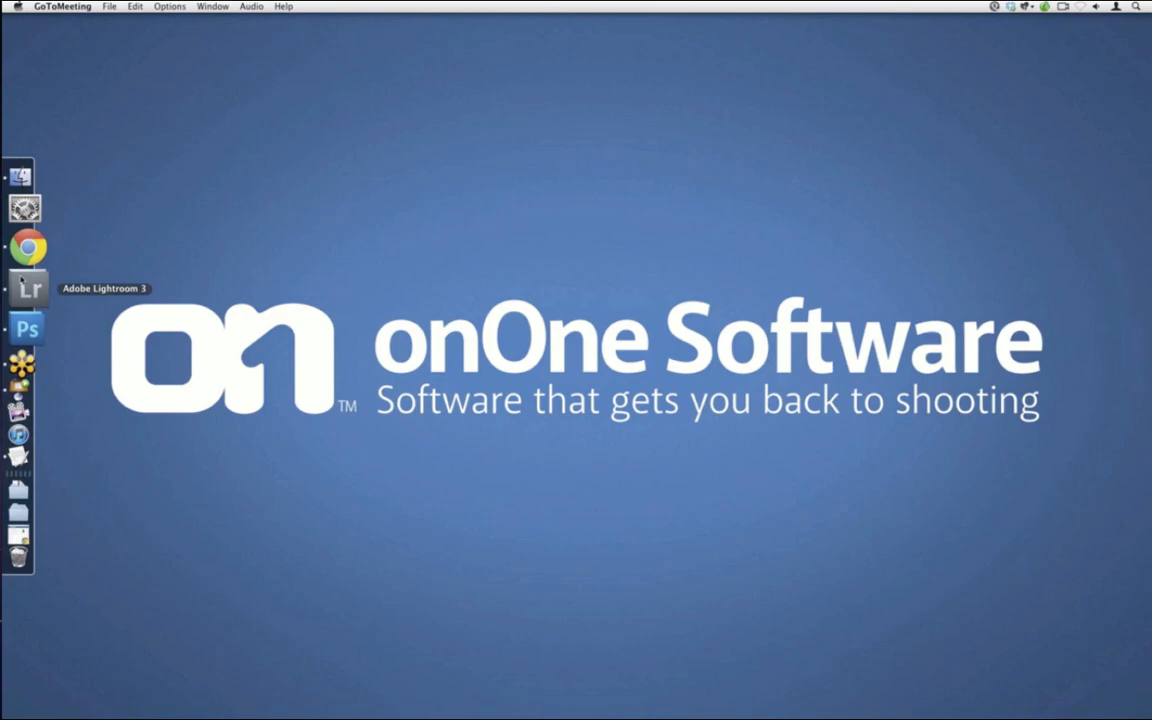
pyautogui.click(24, 286)
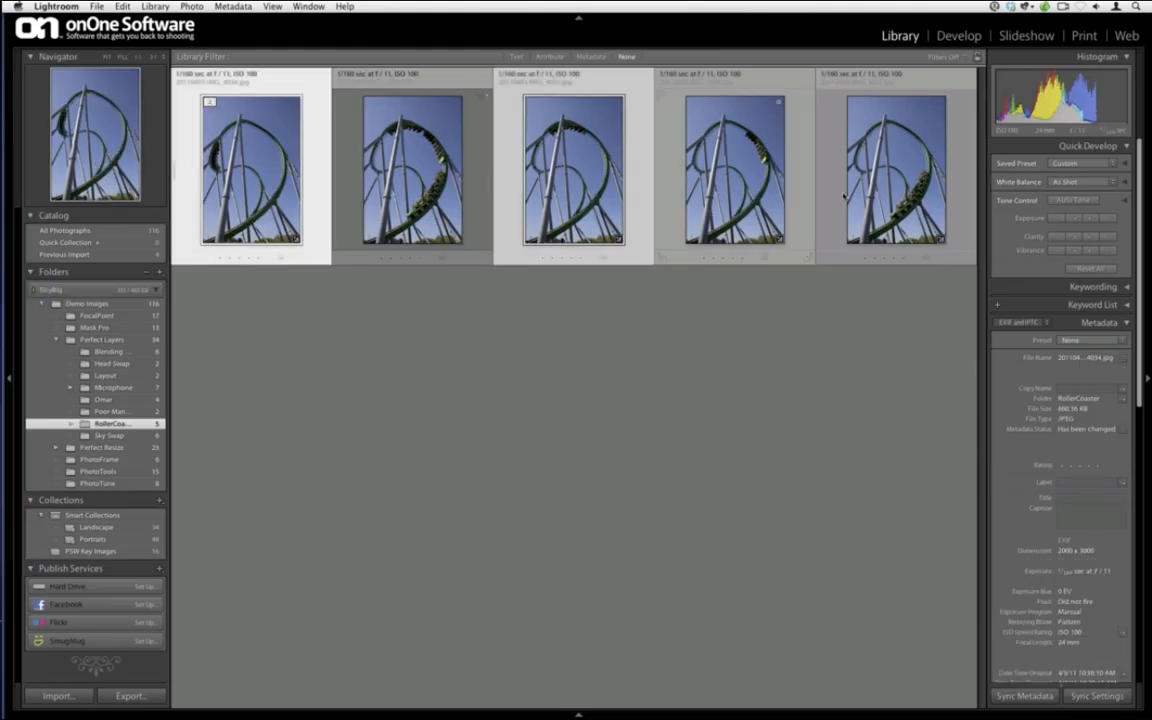
pyautogui.click(97, 6)
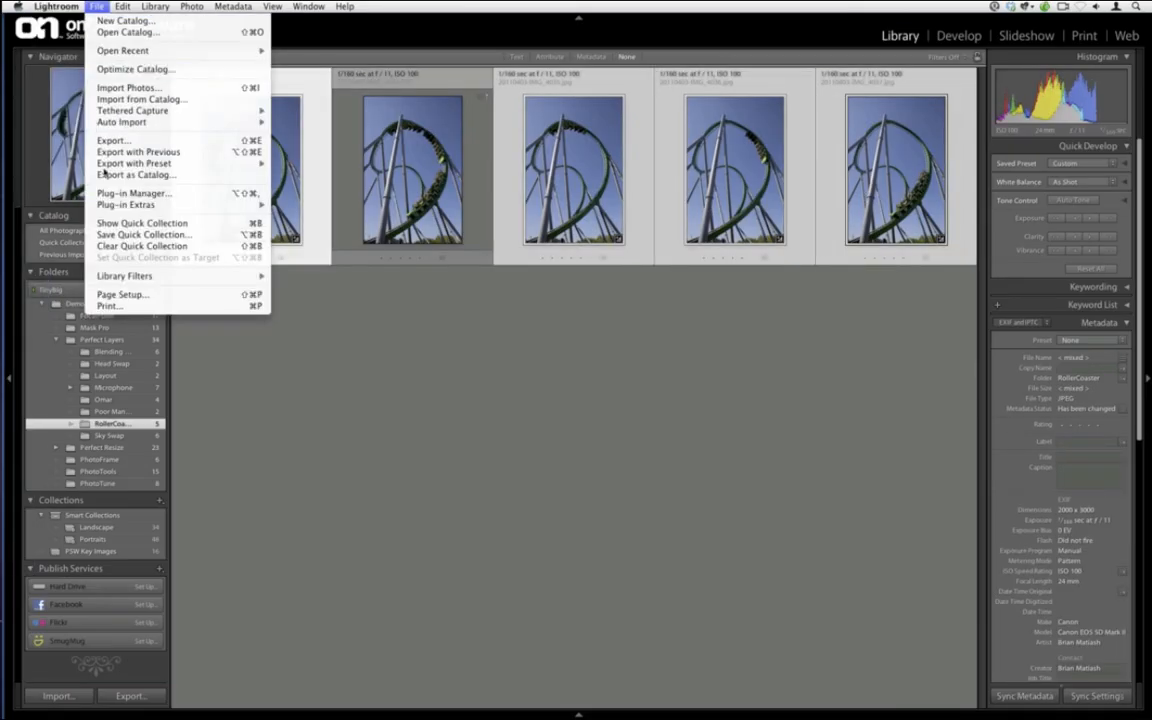
pyautogui.moveTo(135, 204)
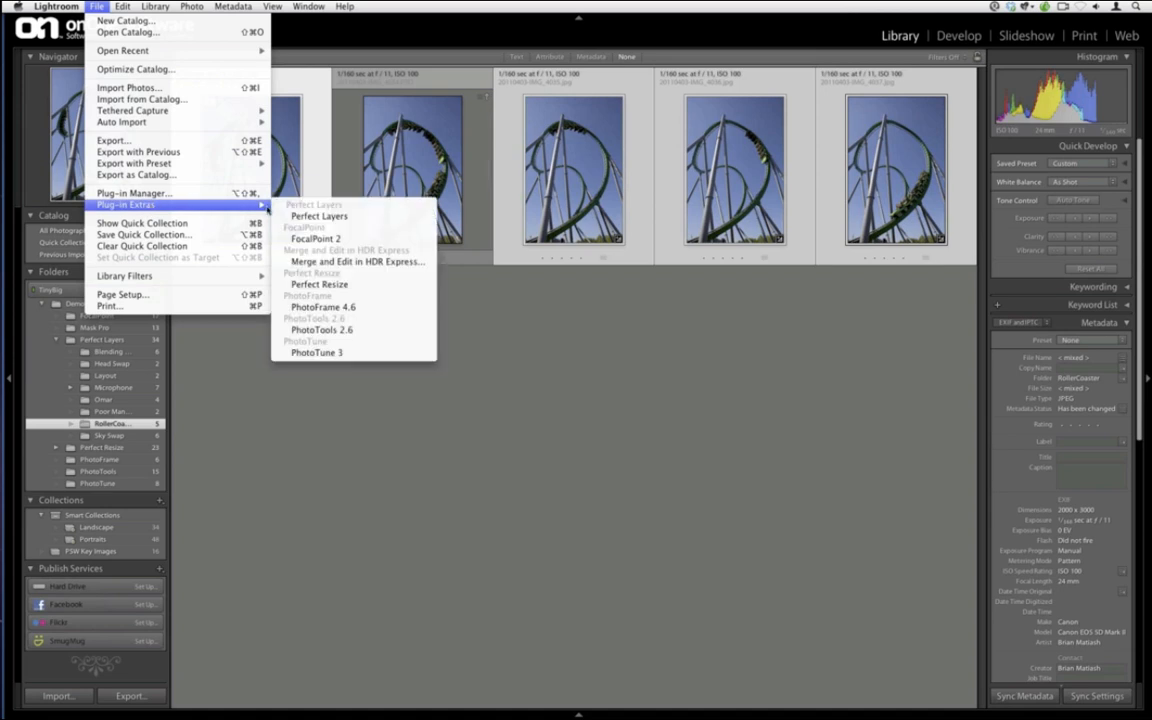
pyautogui.click(294, 216)
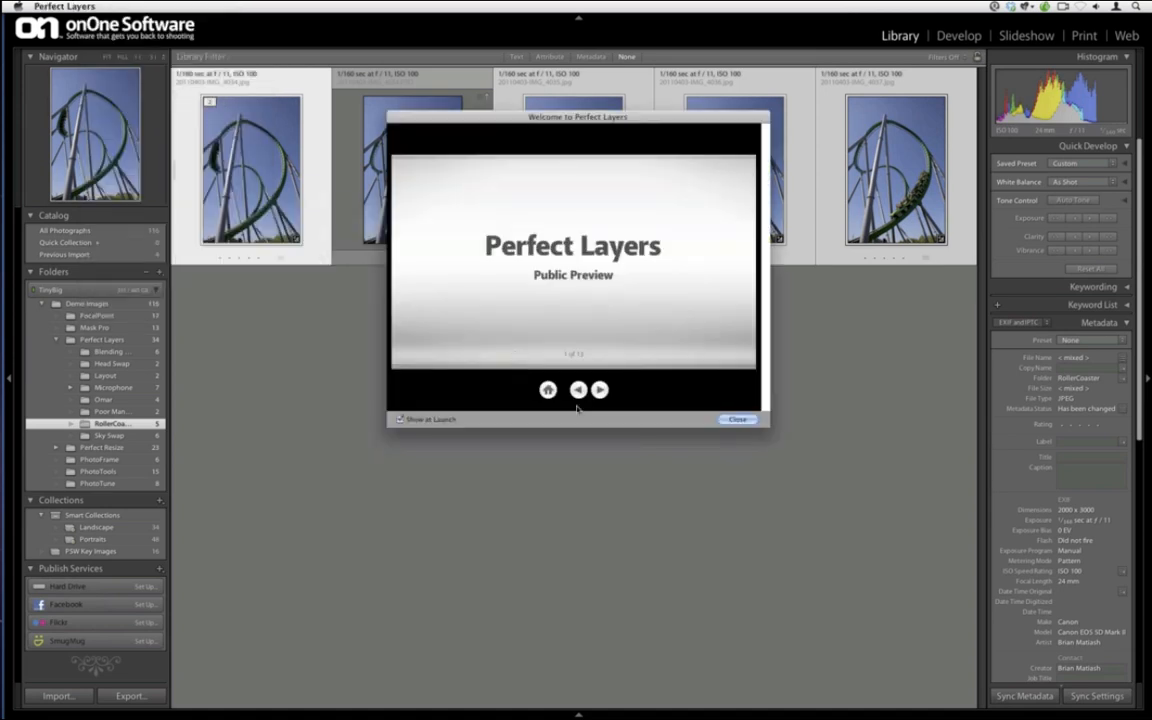
pyautogui.click(727, 420)
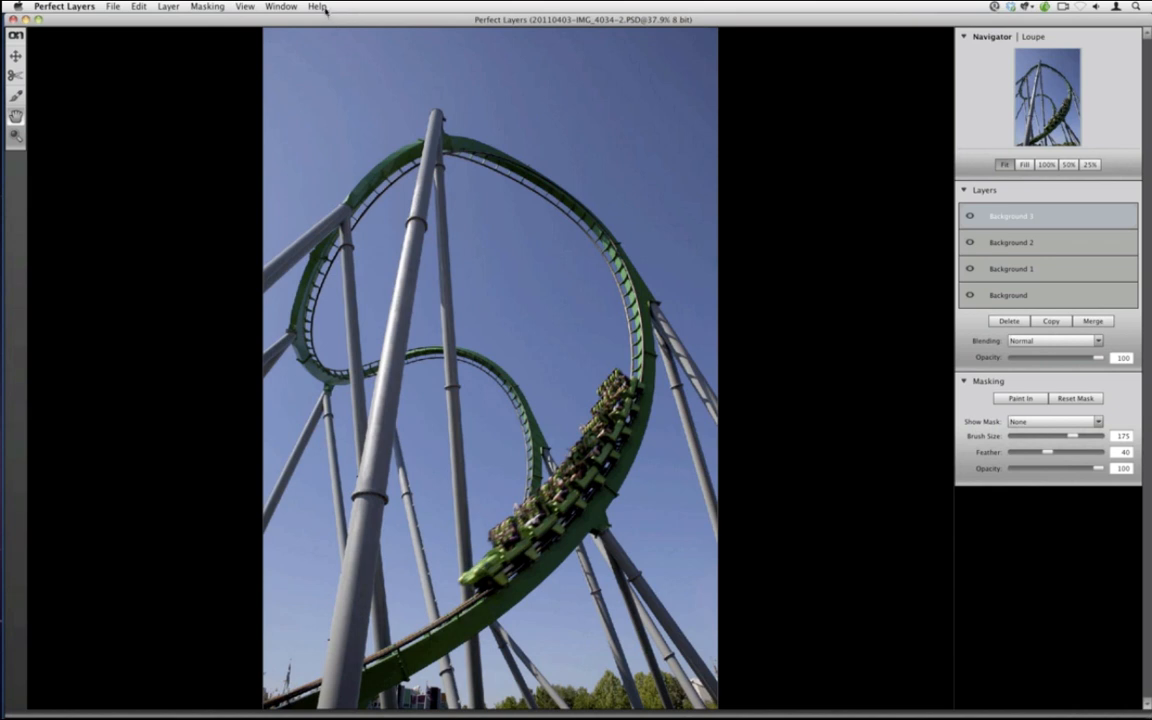
# Locate the Provide Feedback help option in Perfect Layers without opening it, and switch back to the Keynote presentation.
pyautogui.click(317, 7)
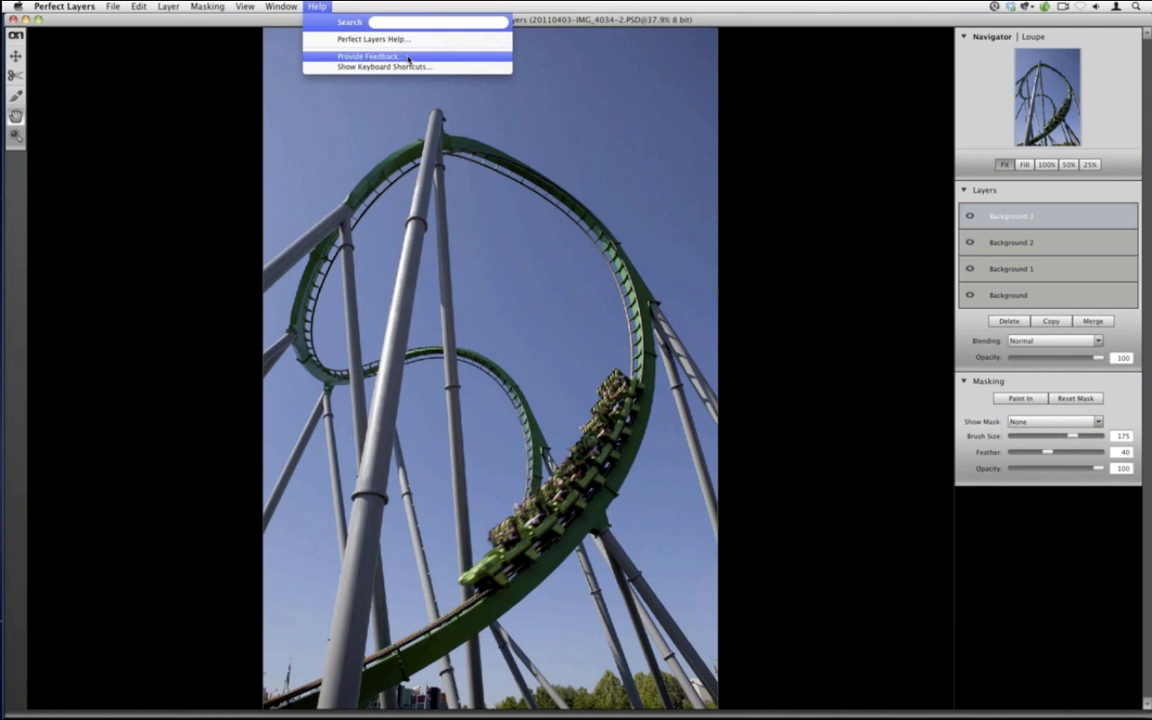
pyautogui.click(807, 213)
pyautogui.moveTo(5, 307)
pyautogui.click(8, 340)
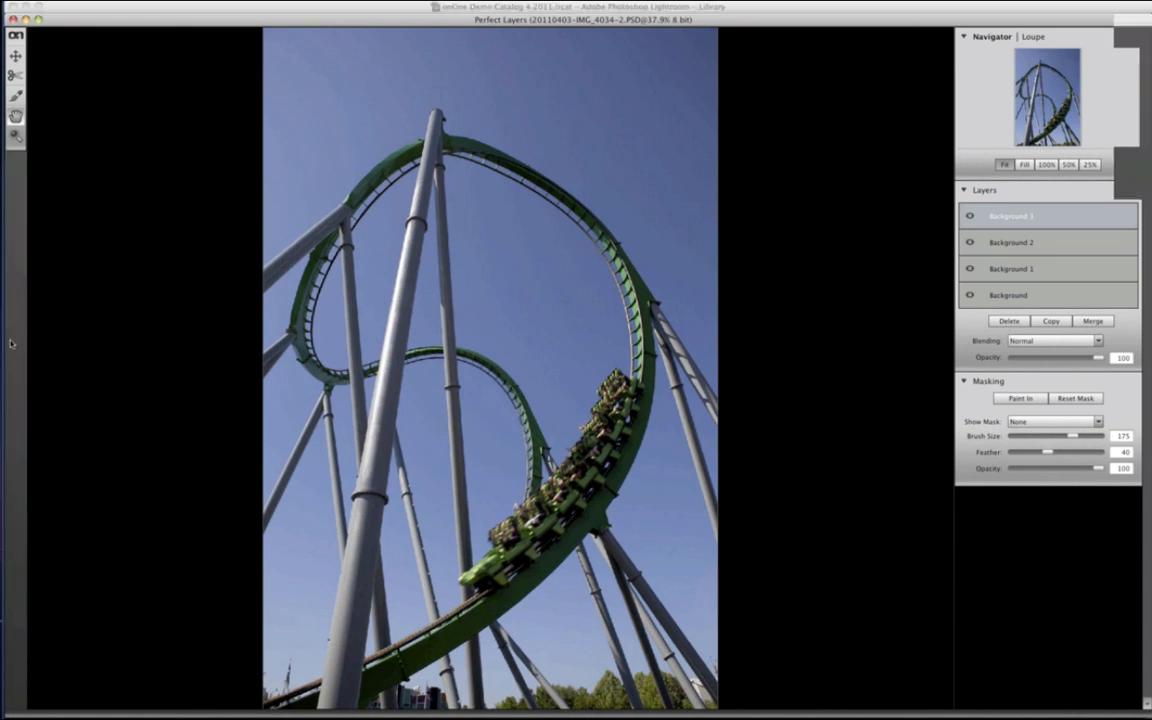